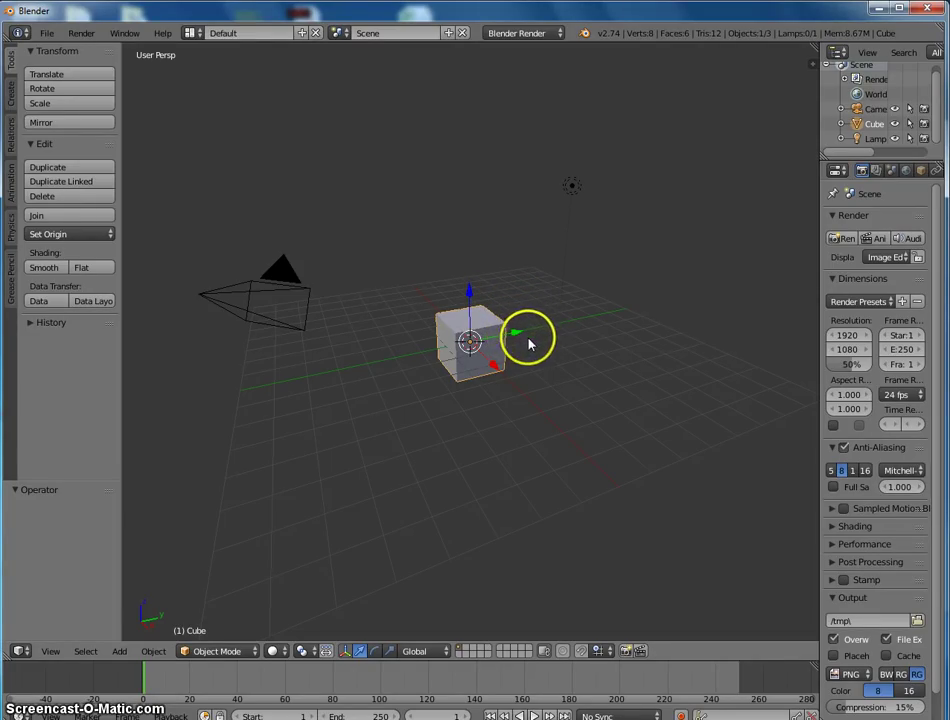
Delete the default cube from the scene
key(x)
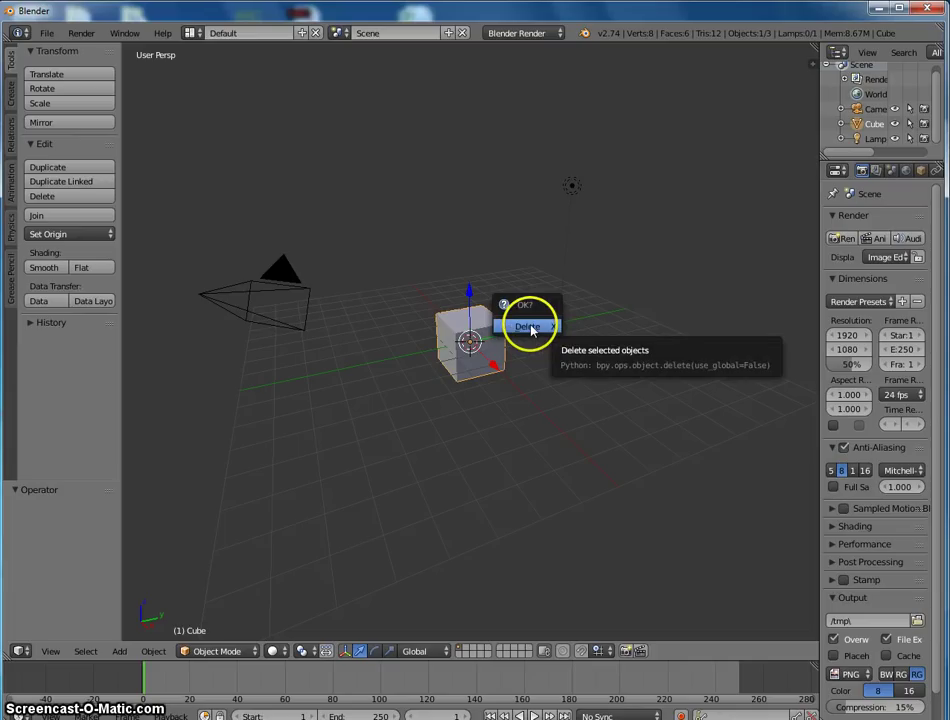
click(528, 328)
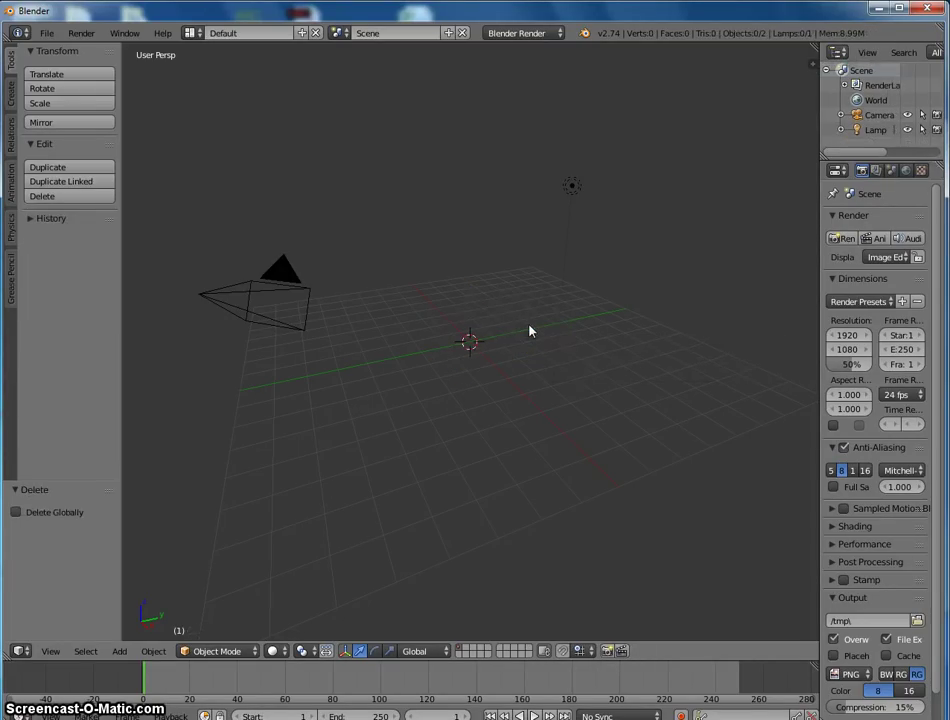
click(10, 92)
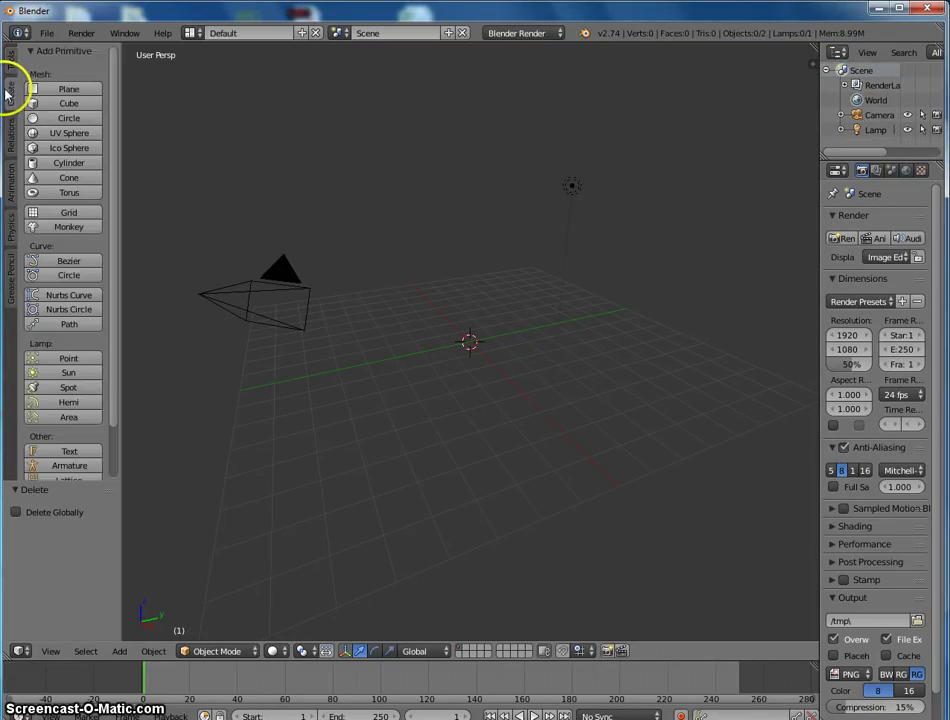
click(86, 136)
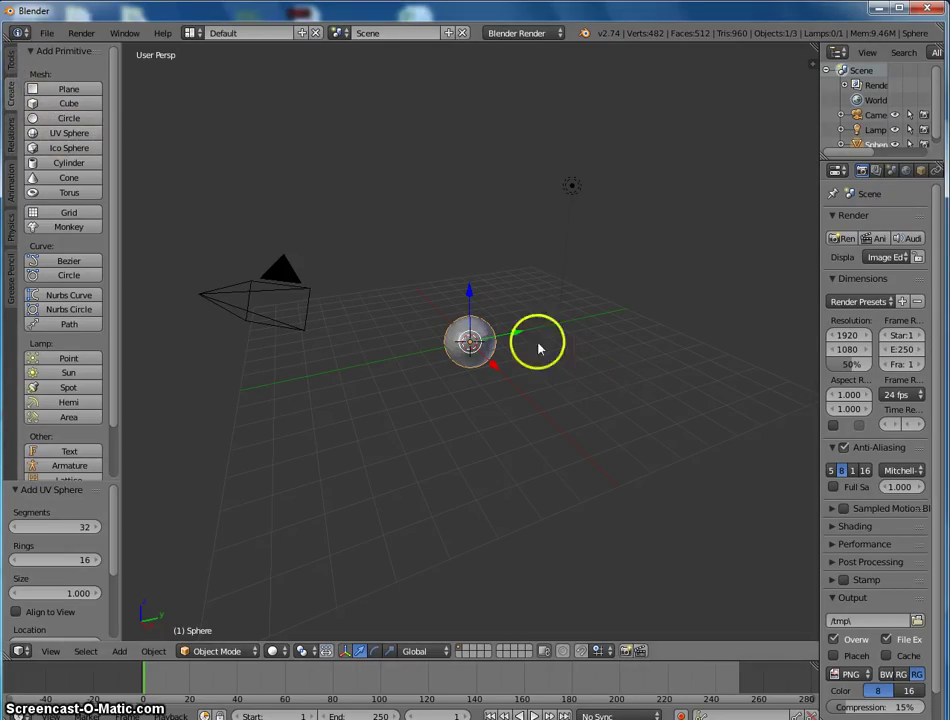
key(Delete)
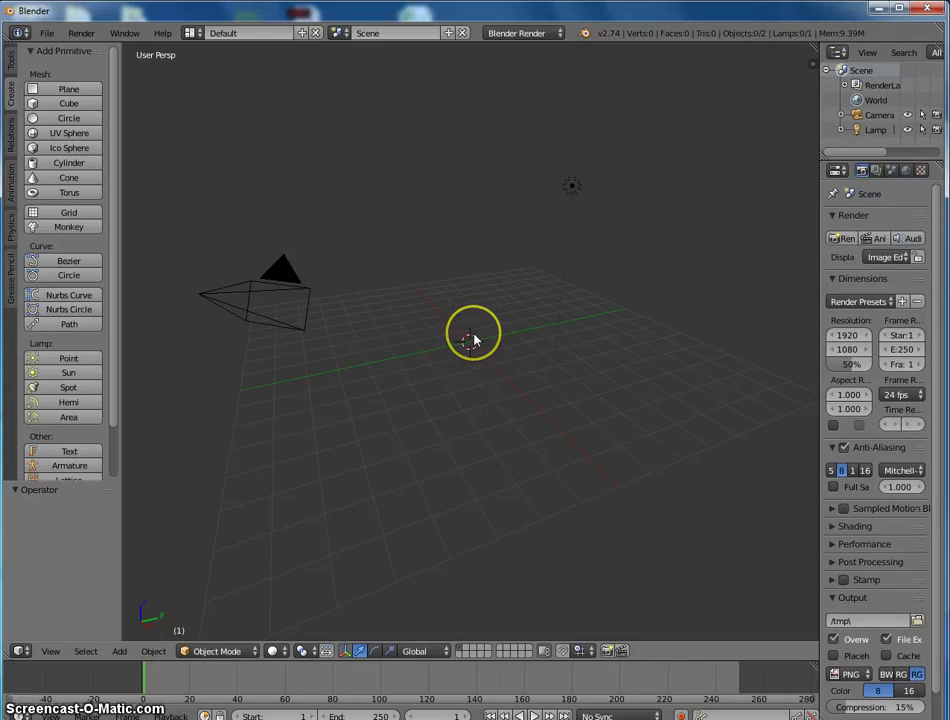
Search the commands for "sphere" and add a UV sphere at the scene origin
key(space)
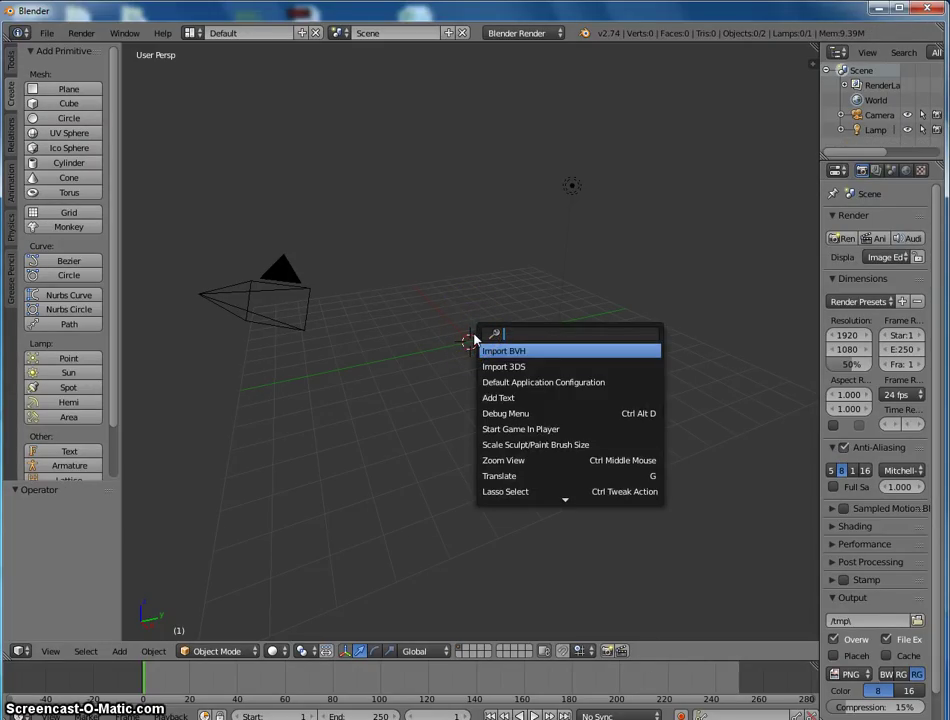
text(sphere)
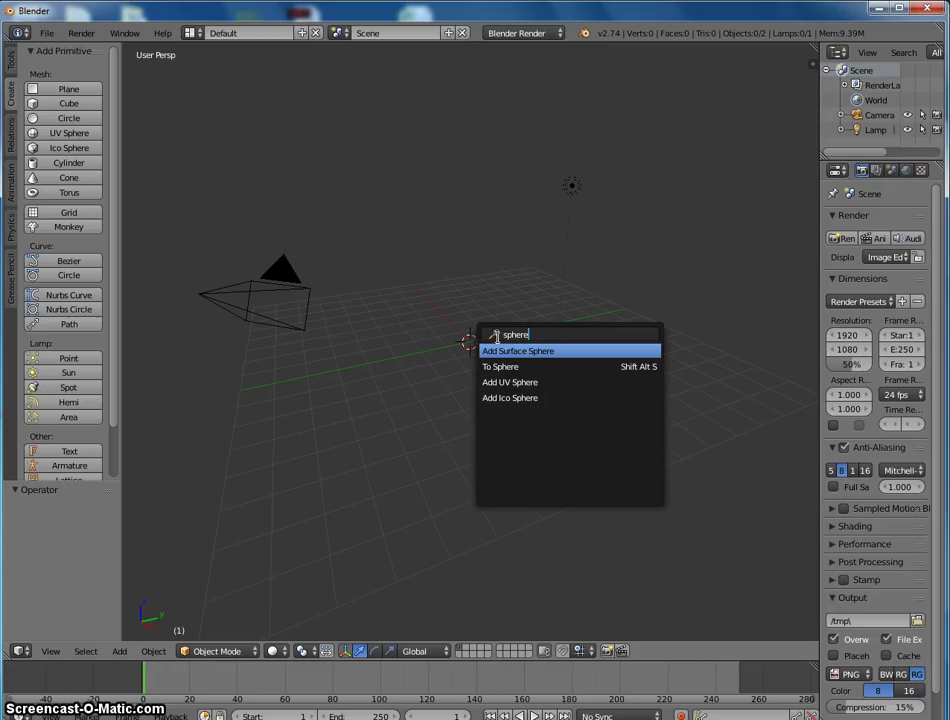
click(518, 383)
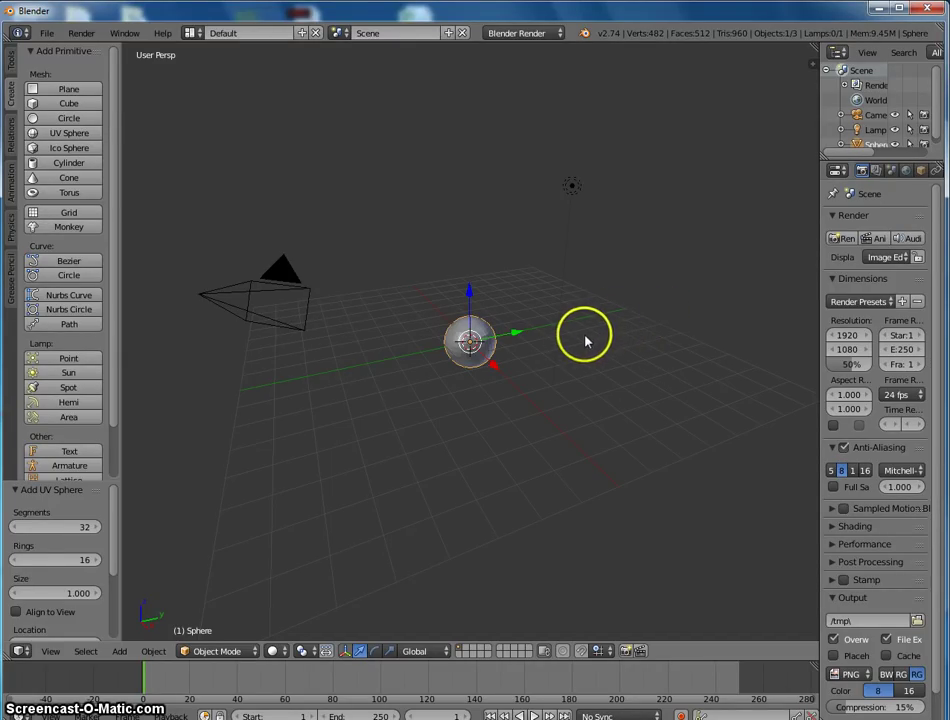
Scale the sphere up uniformly twice, by about 2.793 and by about 2.005
key(s)
click(717, 144)
key(s)
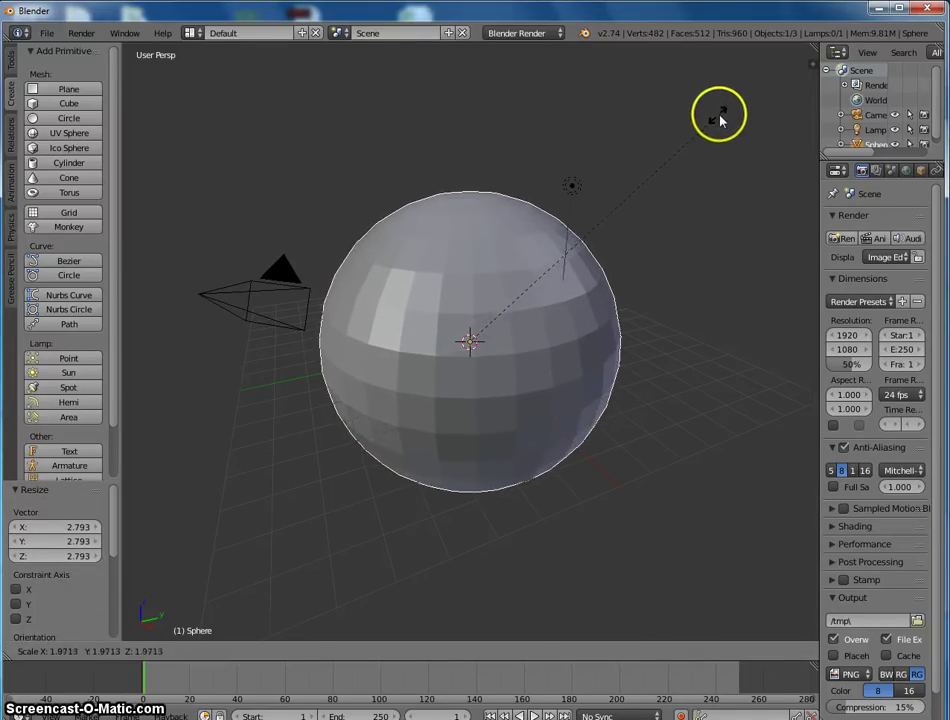
click(721, 117)
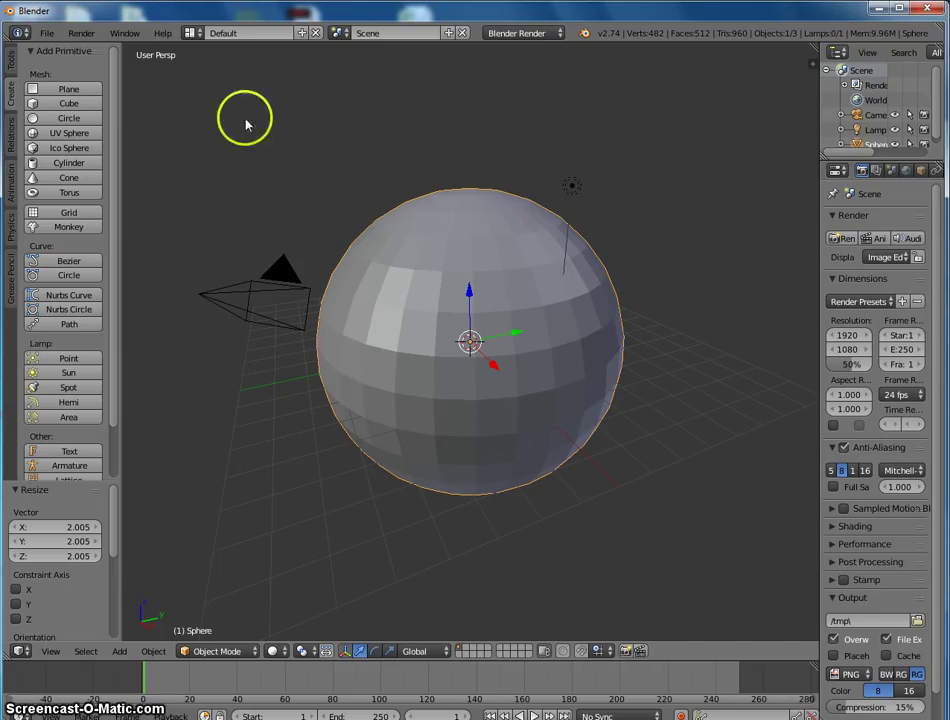
Enable the Only Render display option for the 3D view so that the grid, camera and lamp are hidden
click(10, 58)
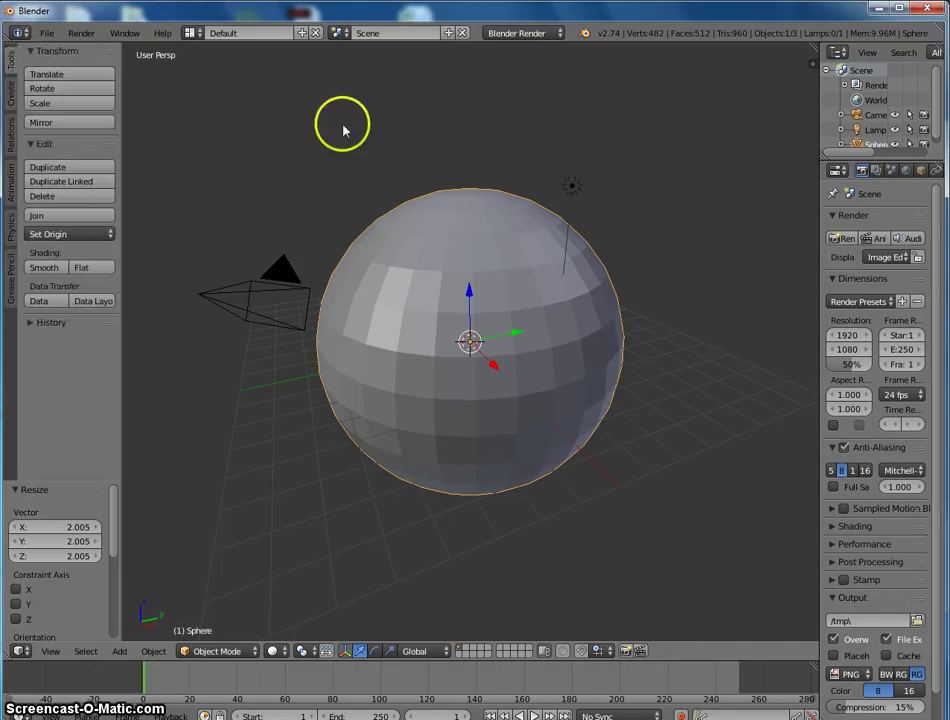
mouse_move(405, 246)
middle_down()
mouse_move(462, 216)
mouse_move(421, 185)
mouse_move(422, 244)
middle_up()
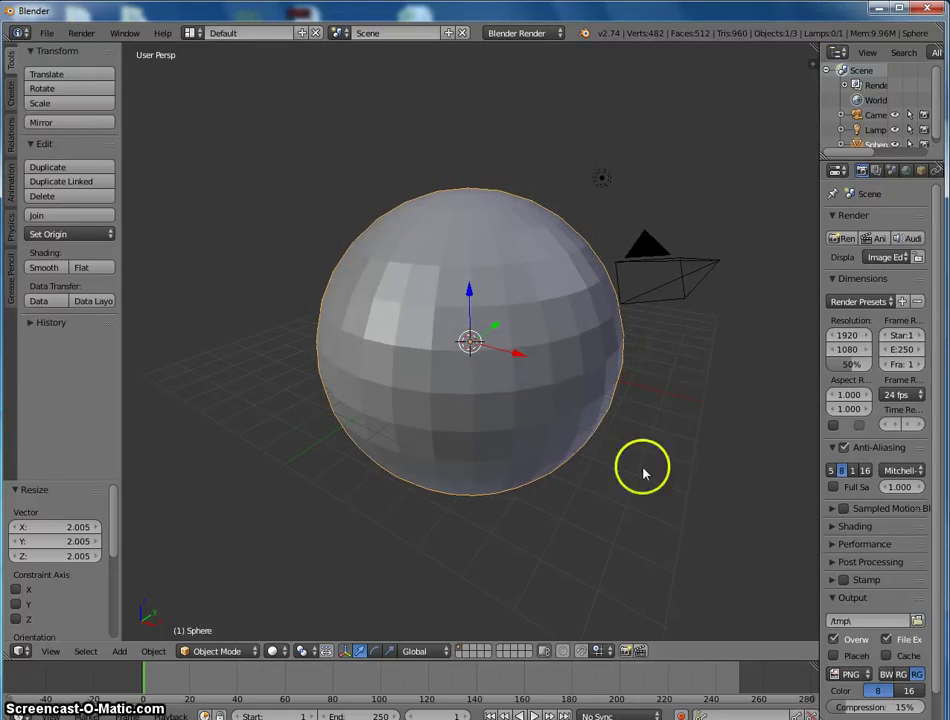
mouse_move(645, 360)
middle_down()
mouse_move(653, 311)
mouse_move(668, 354)
mouse_move(650, 360)
middle_up()
scroll(650, 360, down, 1)
key(n)
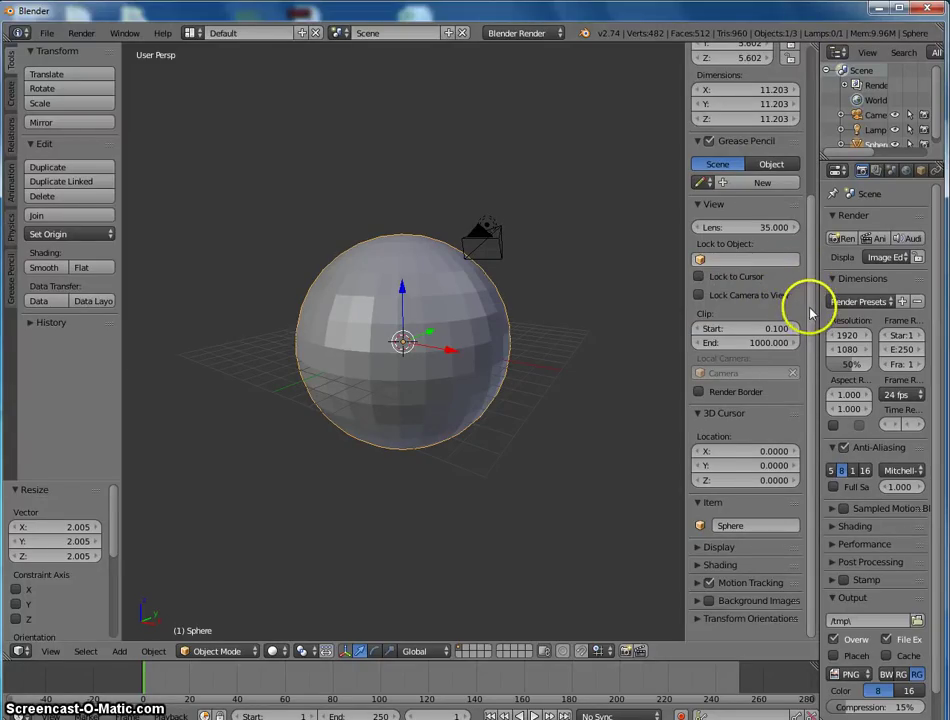
drag(810, 301, 812, 403)
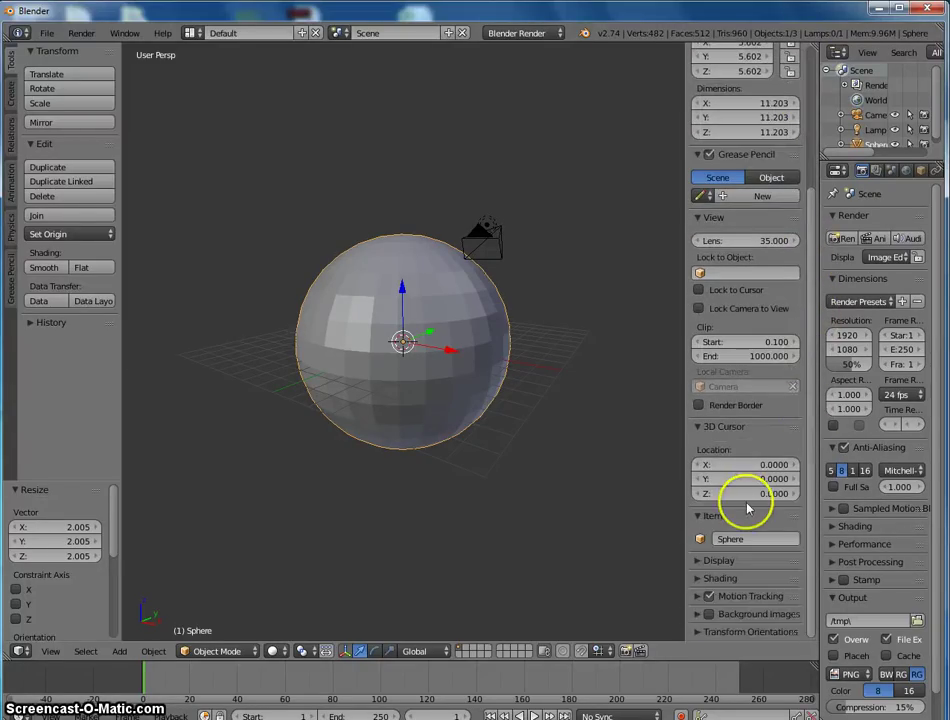
scroll(740, 530, down, 5)
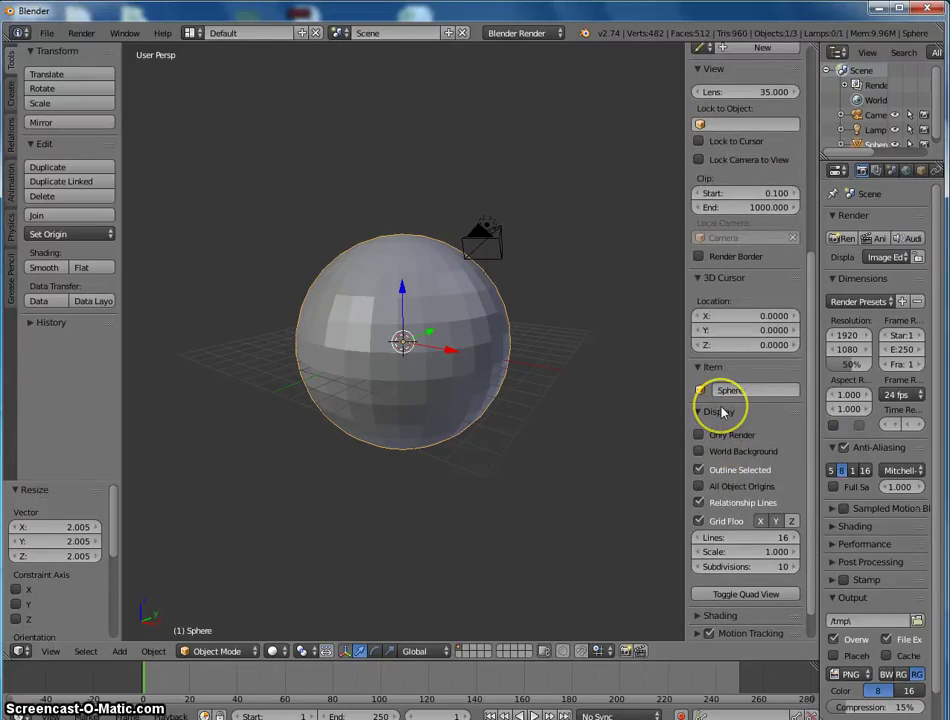
click(699, 435)
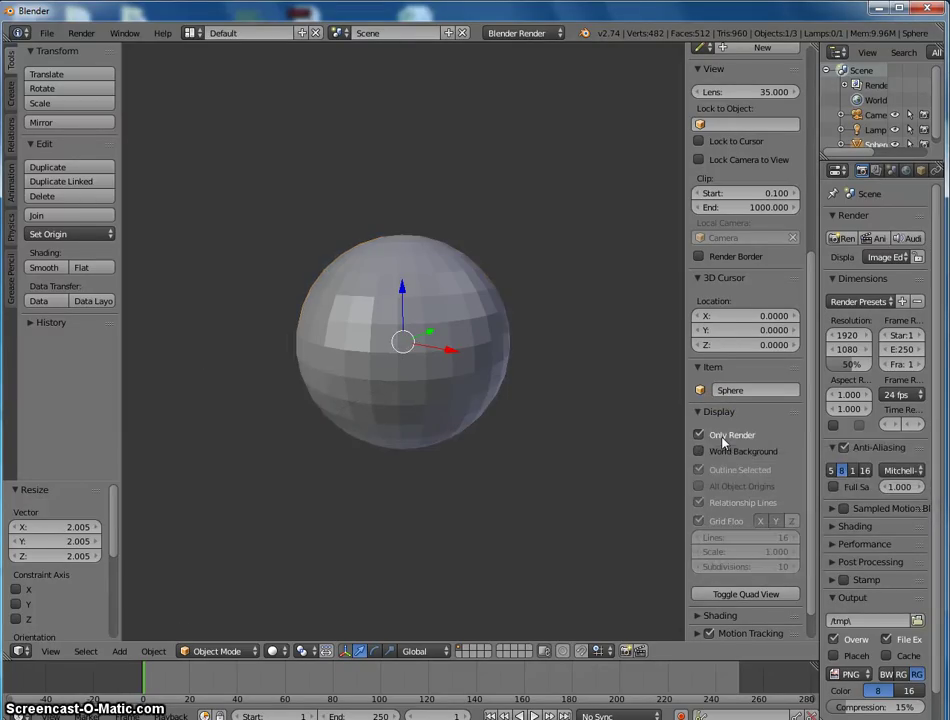
click(722, 438)
click(722, 438)
right_click(439, 397)
key(n)
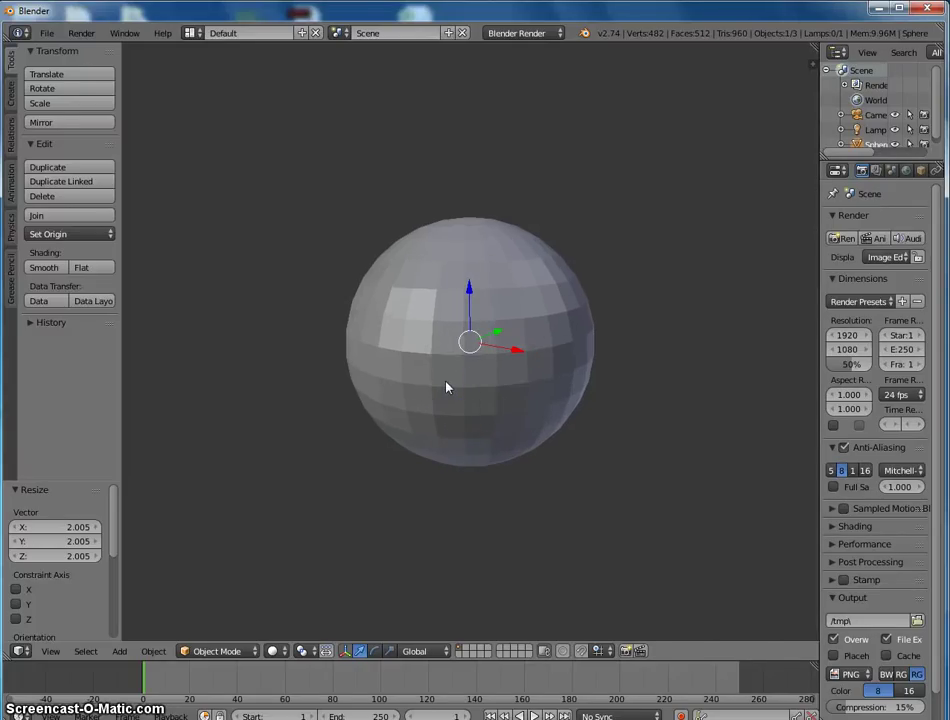
Widen the properties editor and add a Multiresolution modifier to the sphere
right_click(473, 377)
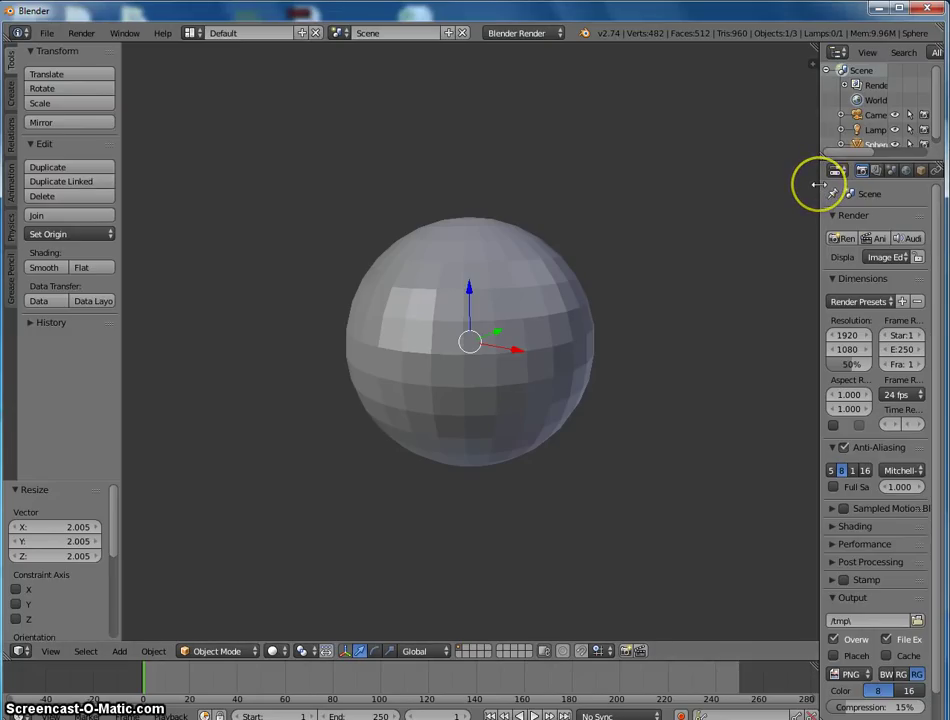
drag(818, 185, 697, 186)
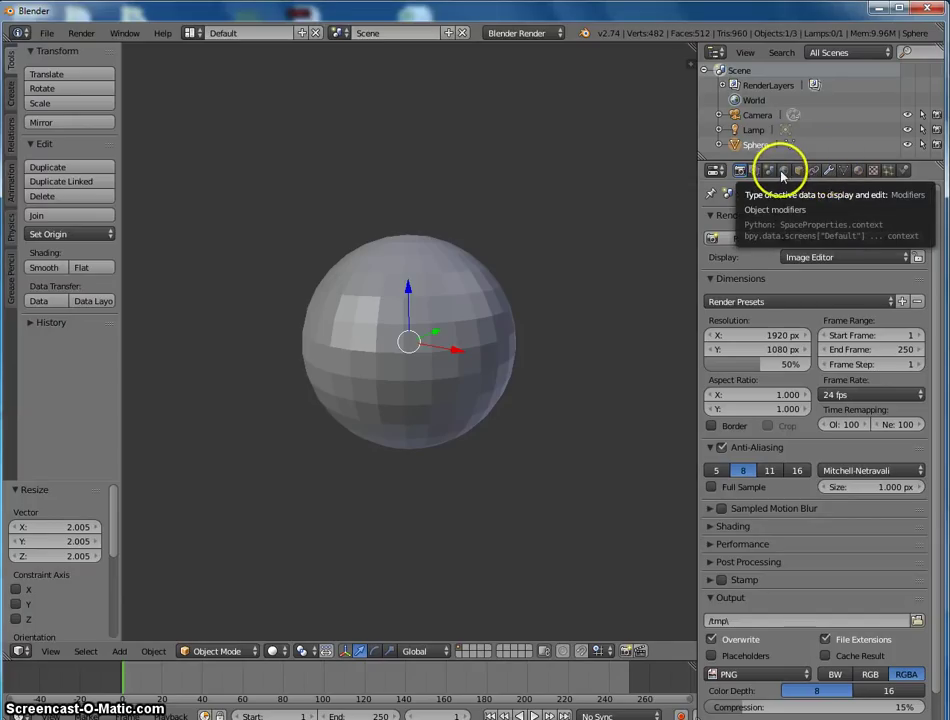
drag(710, 197, 748, 213)
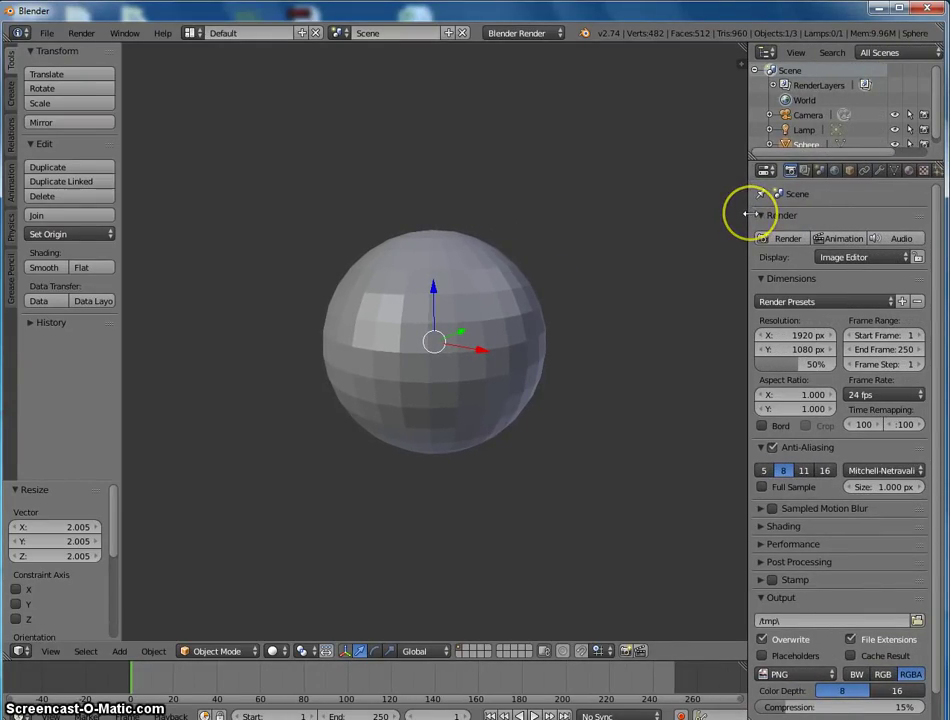
click(879, 171)
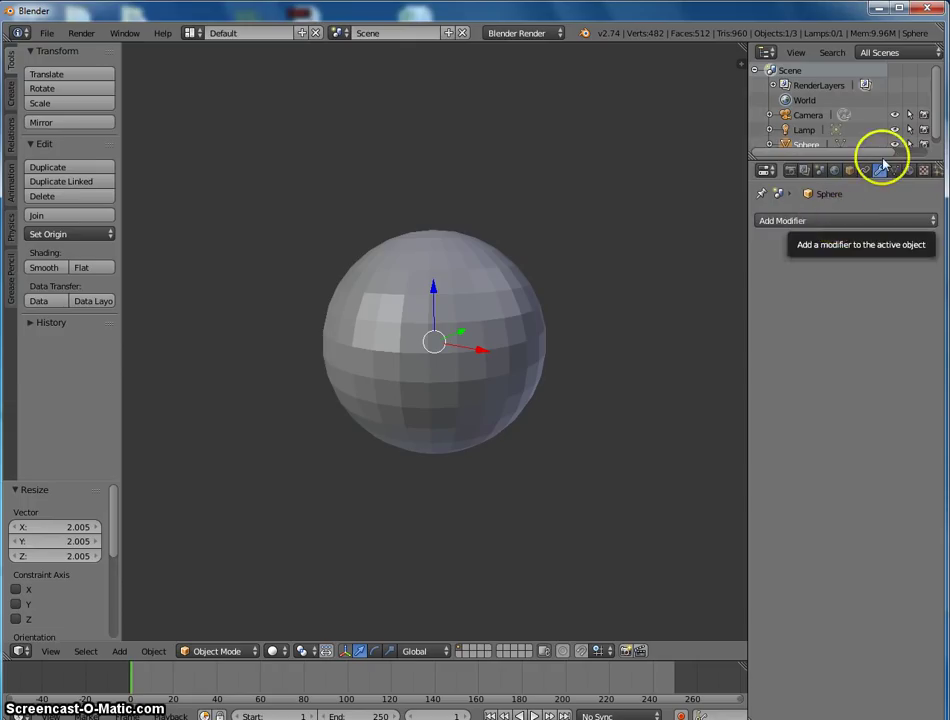
click(850, 220)
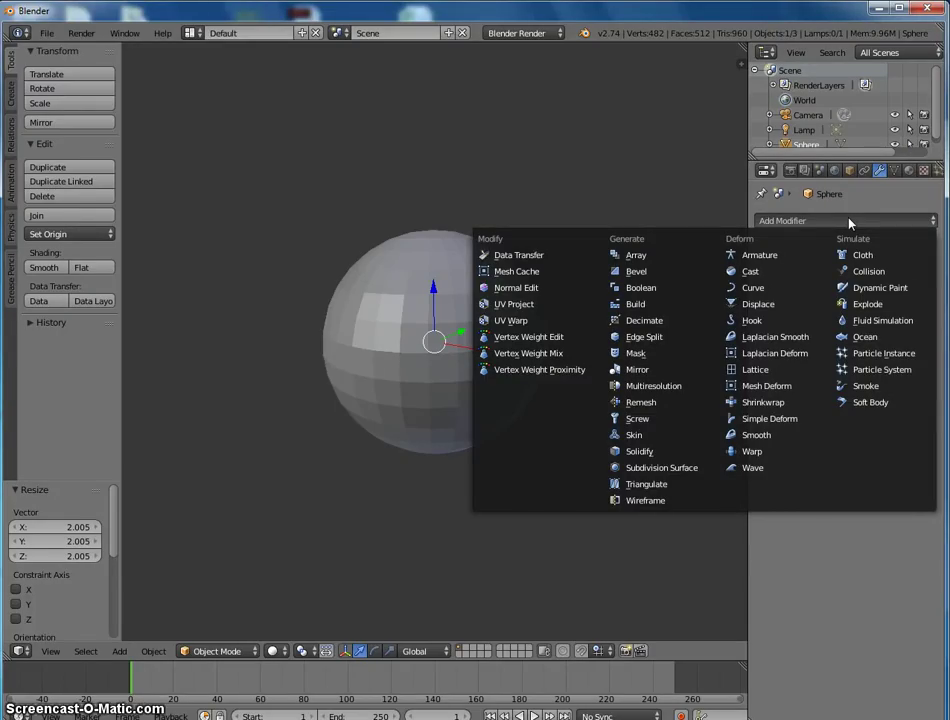
click(656, 386)
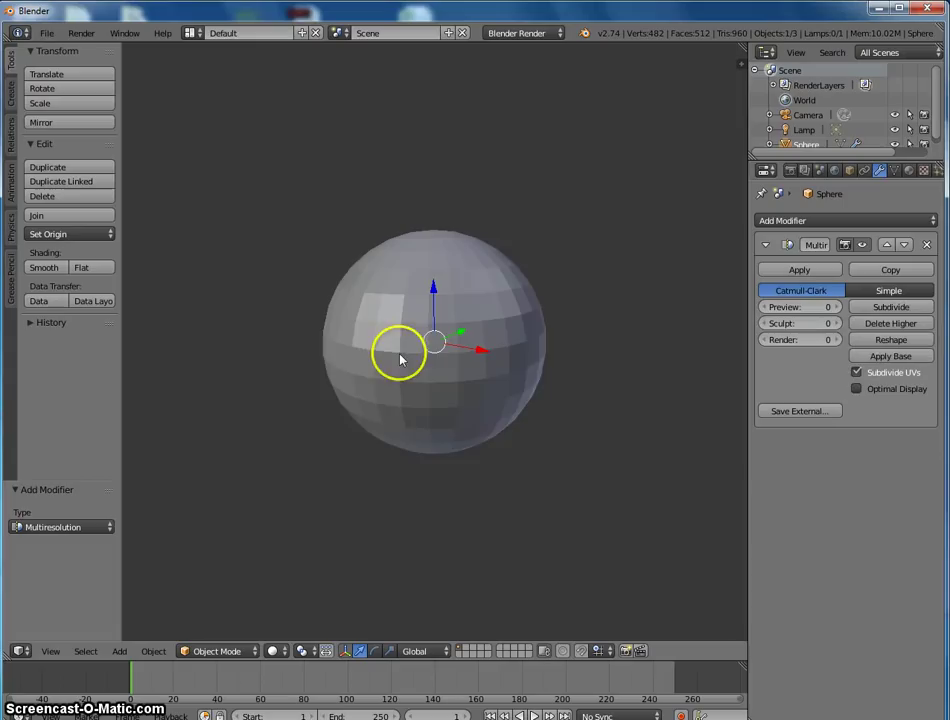
Subdivide the sphere once with the Multiresolution modifier, up to level 1
scroll(400, 360, up, 5)
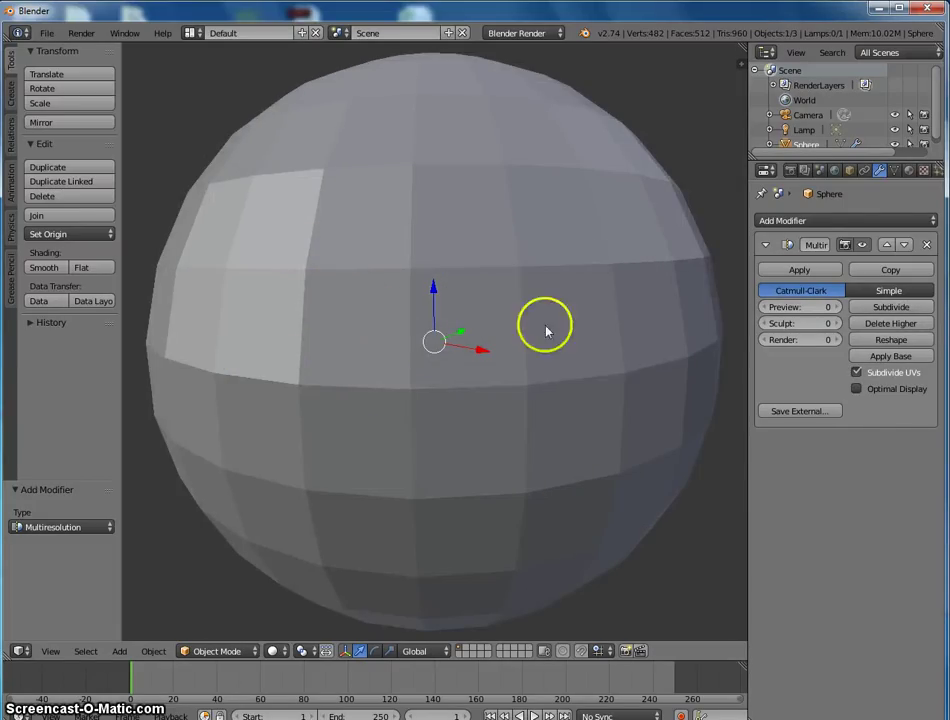
click(905, 311)
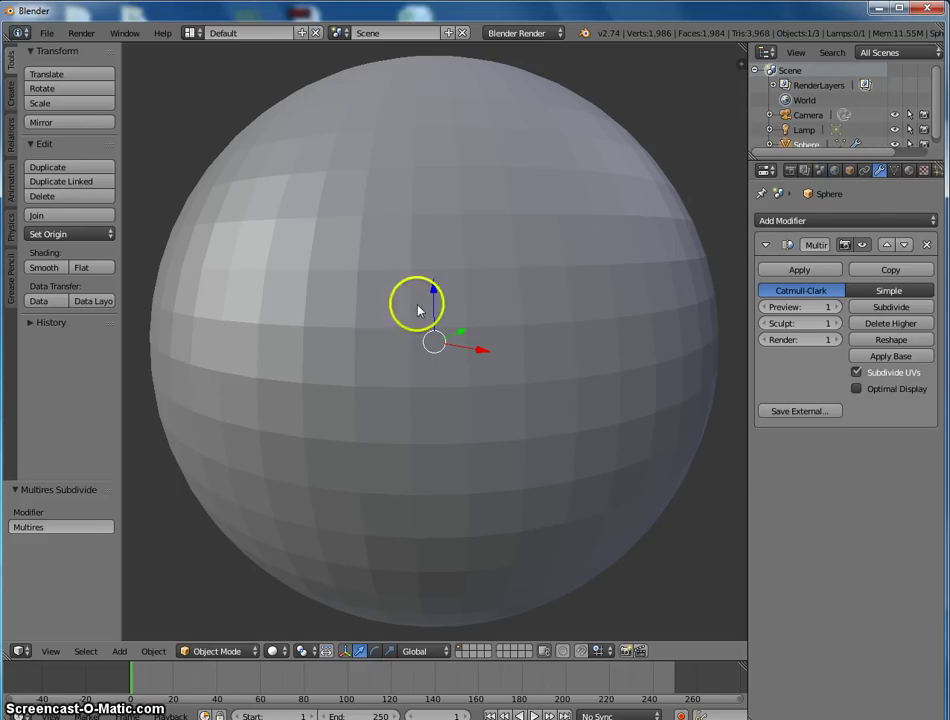
click(842, 272)
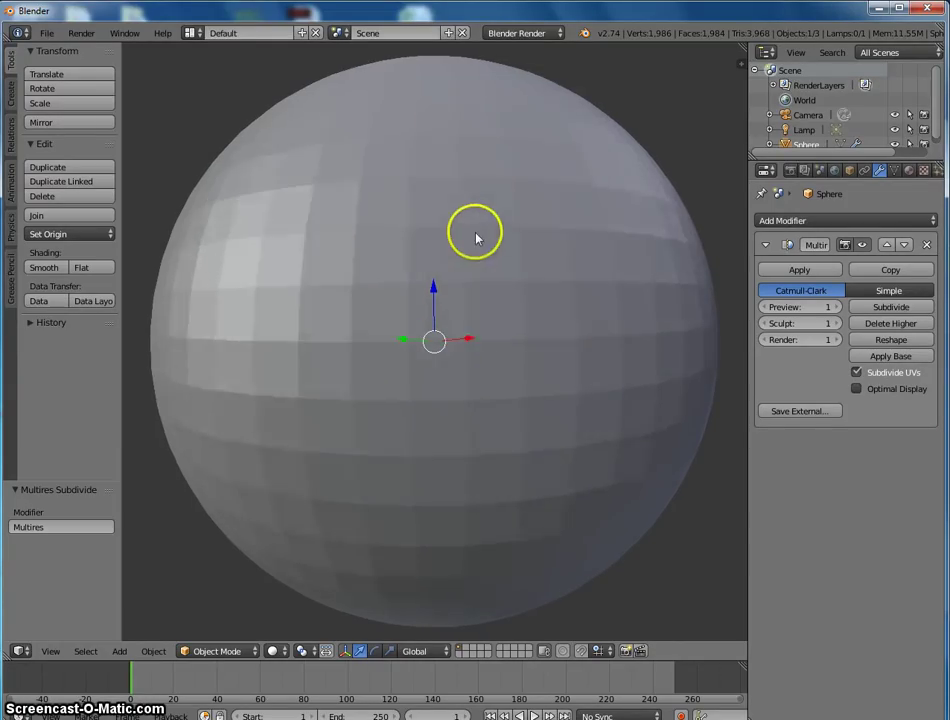
Subdivide the sphere five more times with the Multiresolution modifier, up to level 6
scroll(409, 242, down, 7)
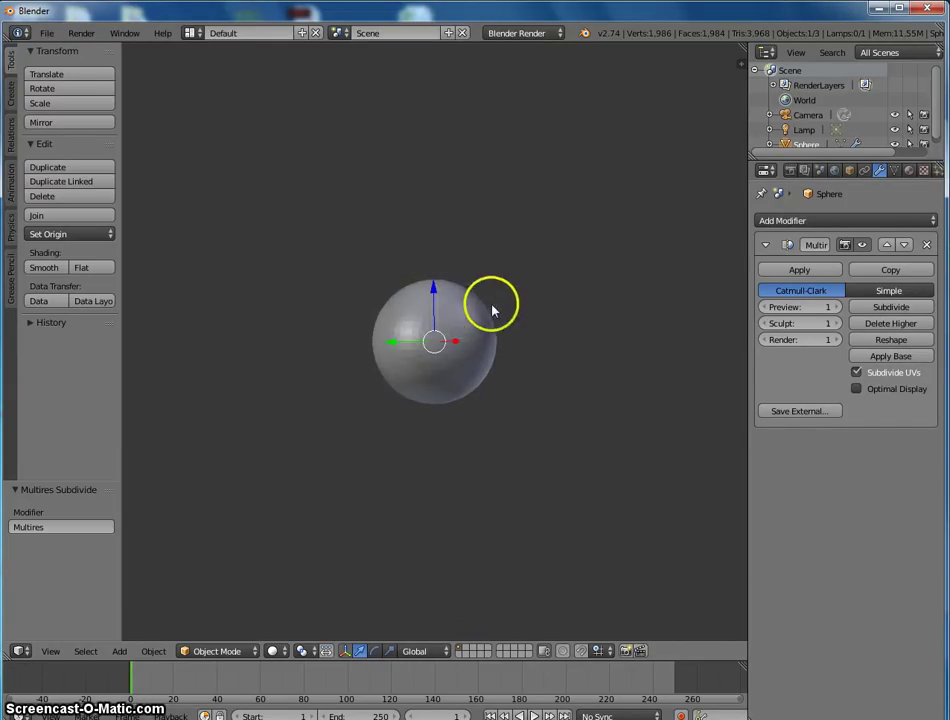
scroll(423, 356, up, 3)
scroll(423, 356, up, 1)
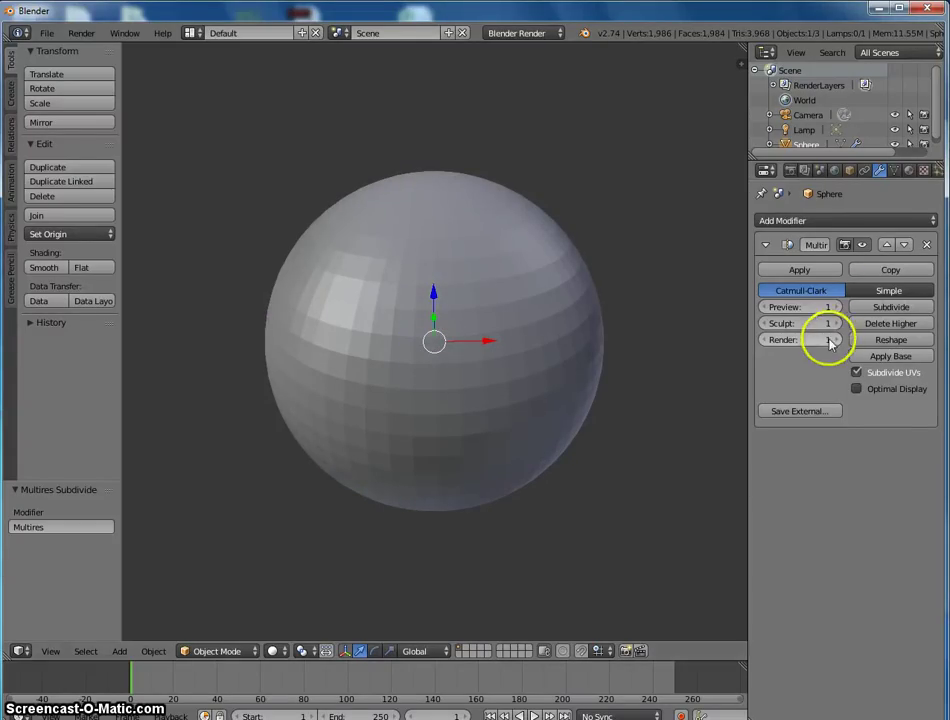
click(889, 308)
click(889, 308)
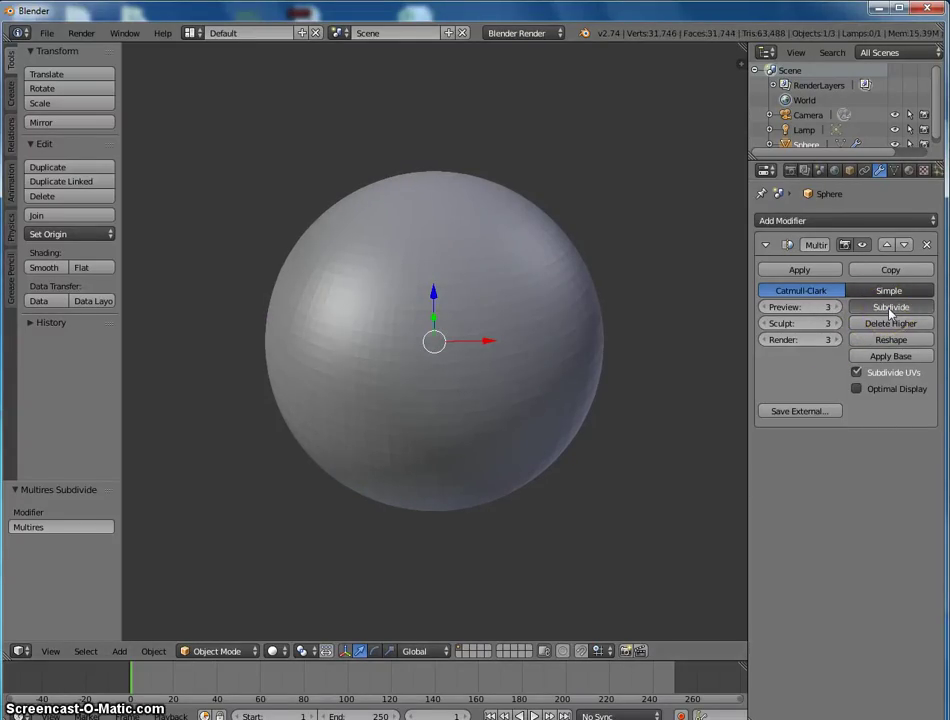
click(889, 308)
click(890, 310)
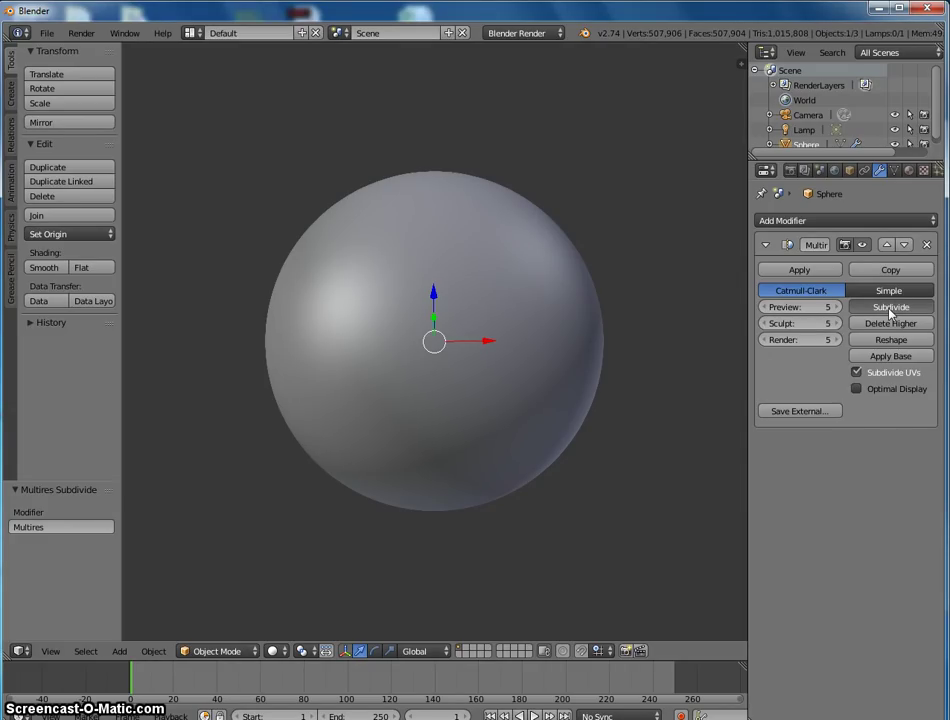
click(890, 310)
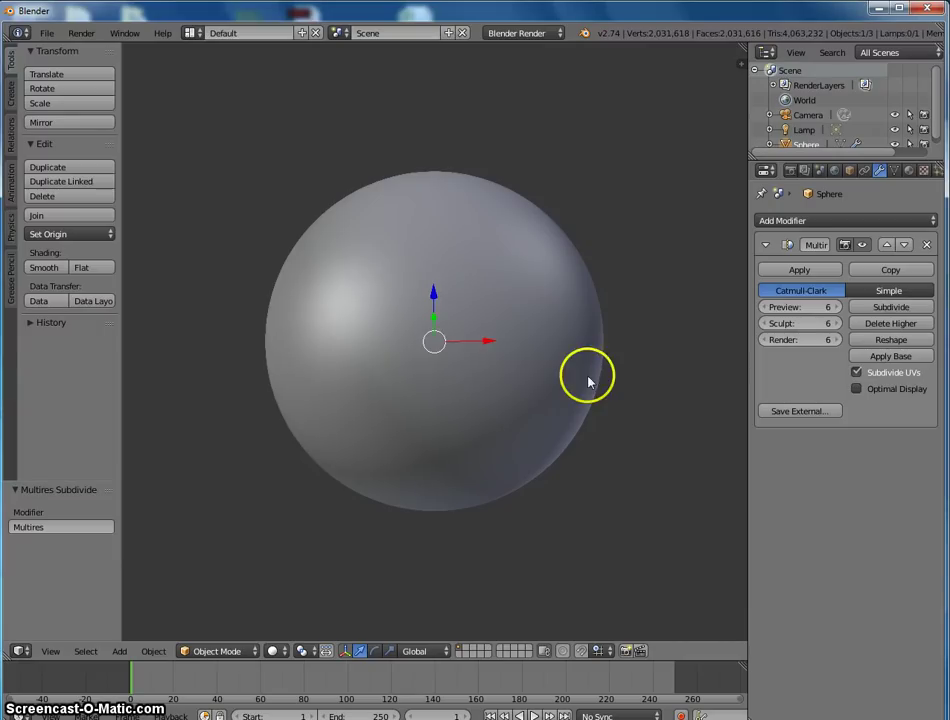
Lower the Multiresolution modifier's Preview level to 3, keeping Sculpt and Render at 6
middle_drag(588, 381, 665, 367)
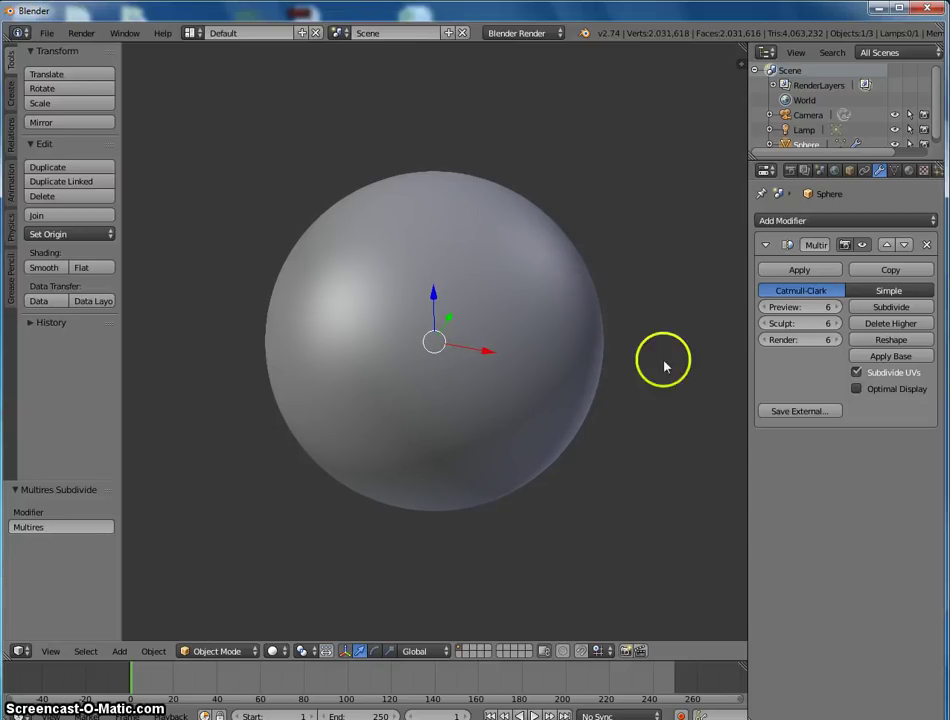
click(765, 307)
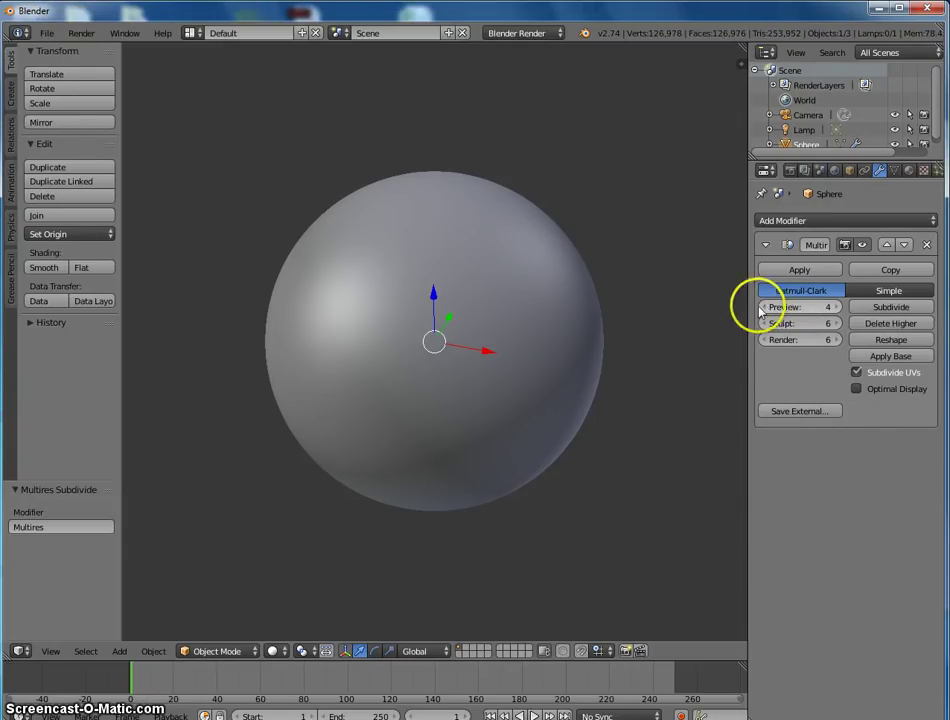
middle_drag(585, 356, 520, 267)
click(765, 307)
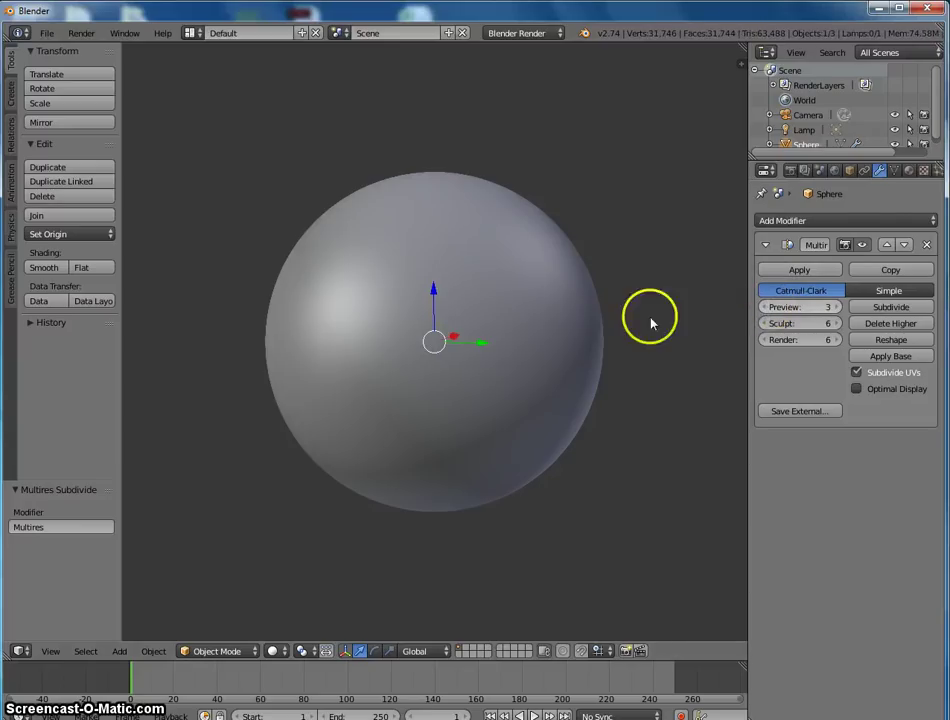
middle_drag(651, 320, 462, 358)
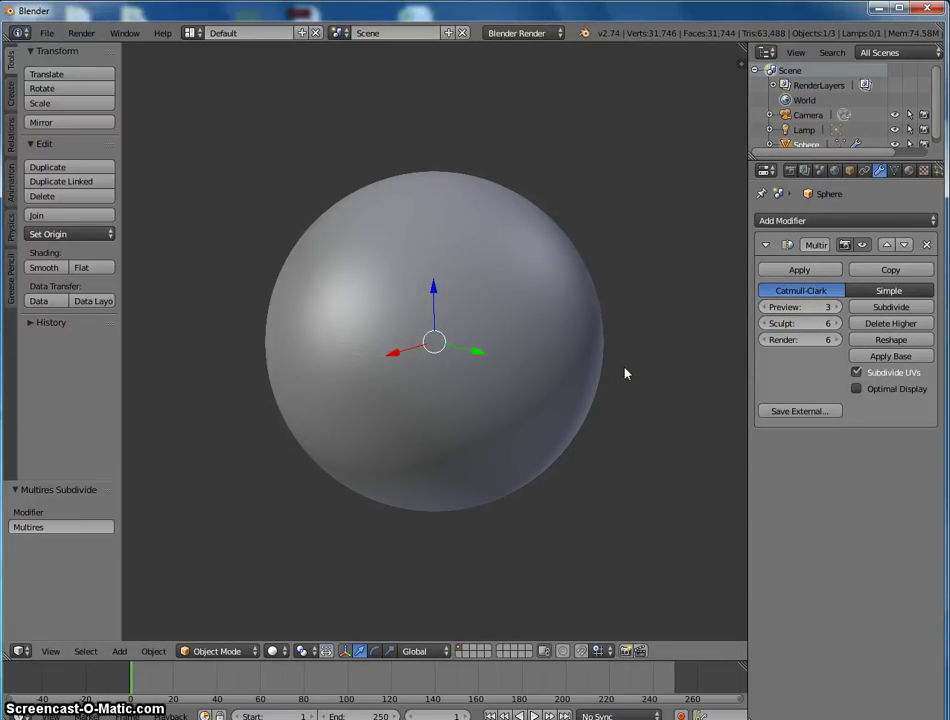
Render the current scene and return to the 3D view
key(F12)
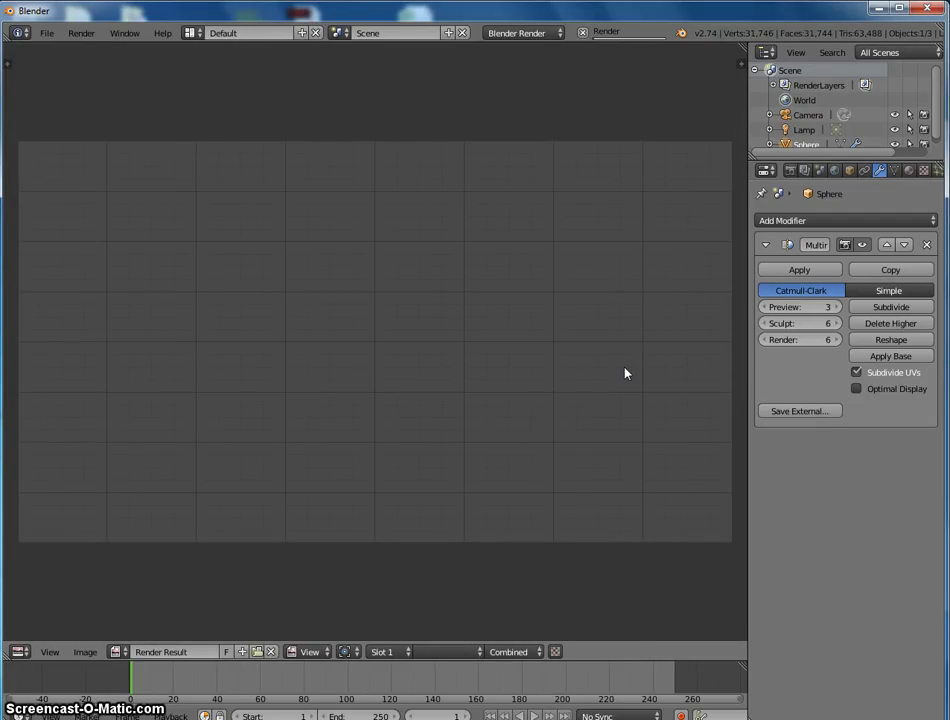
click(767, 366)
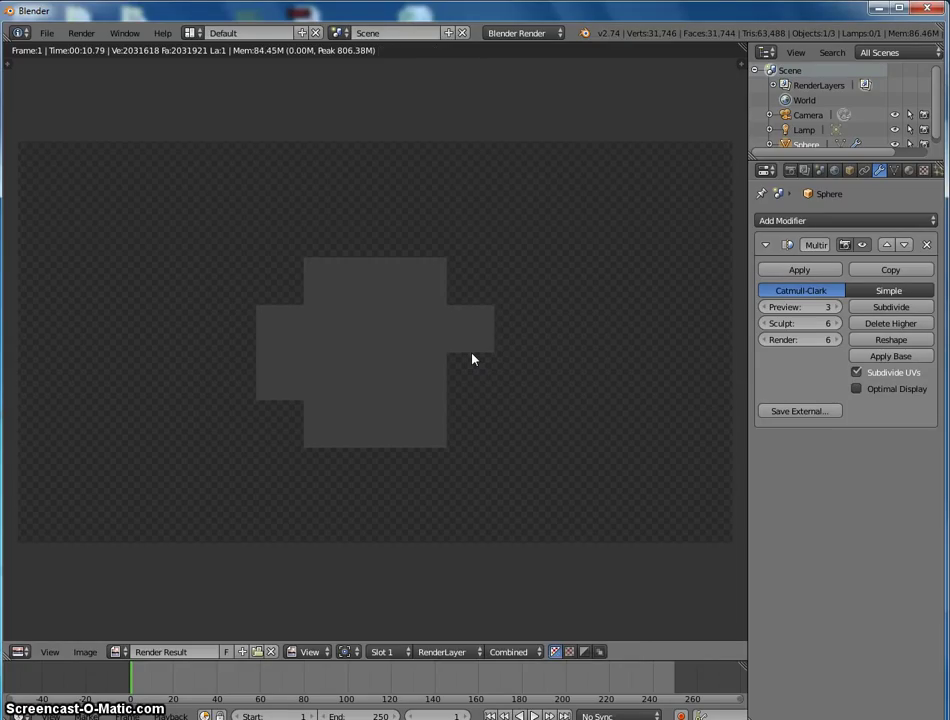
key(Escape)
Bring the sphere's Multiresolution modifier back to level 4 for Preview, Sculpt and Render
key(ctrl+4)
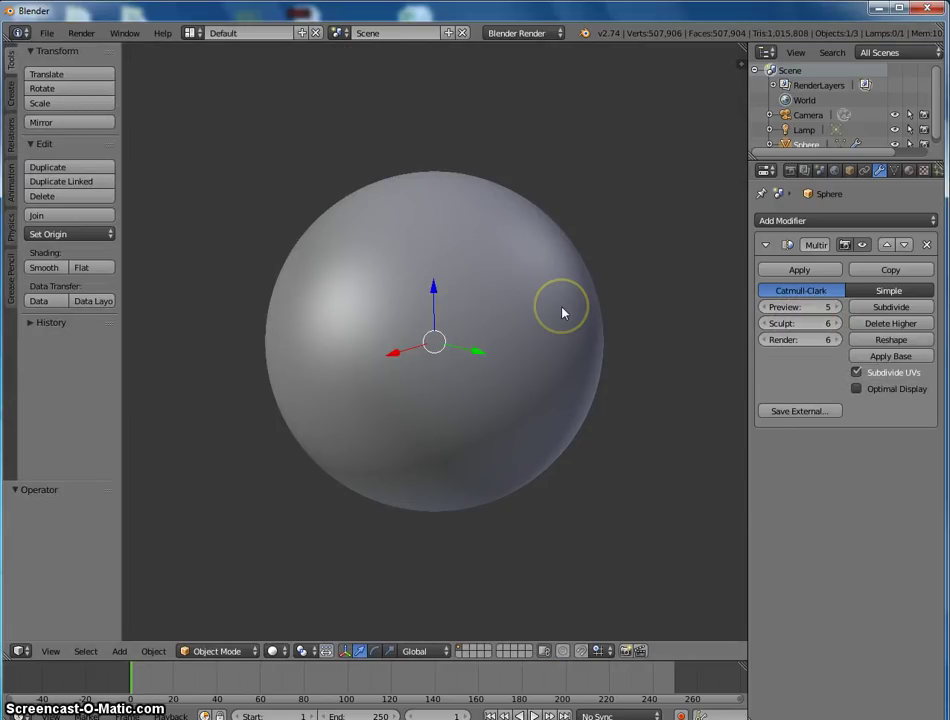
key(ctrl+z)
key(ctrl+z)
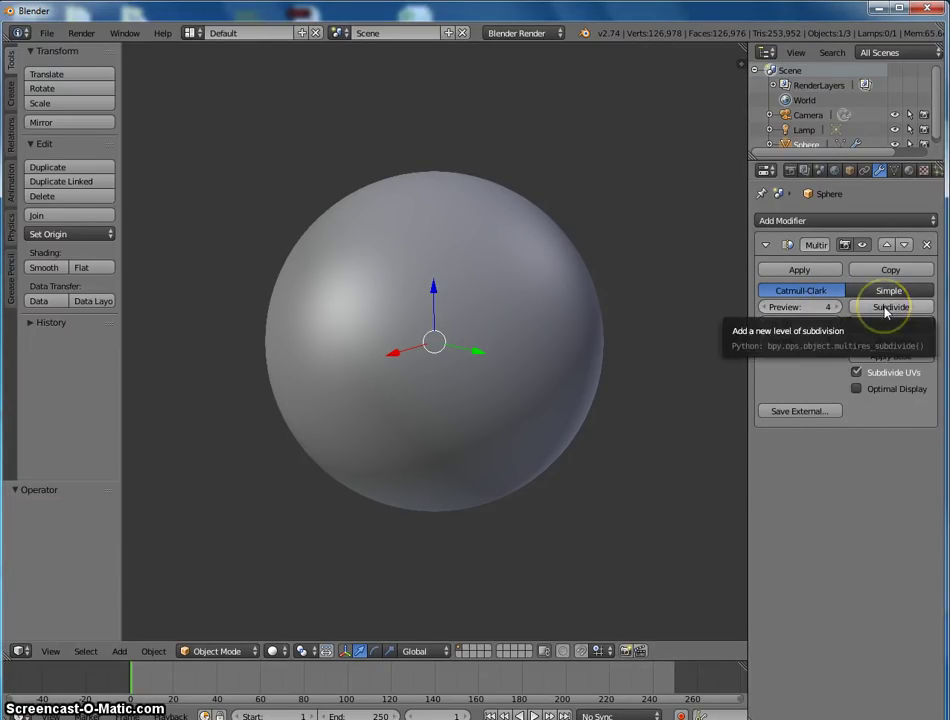
click(886, 308)
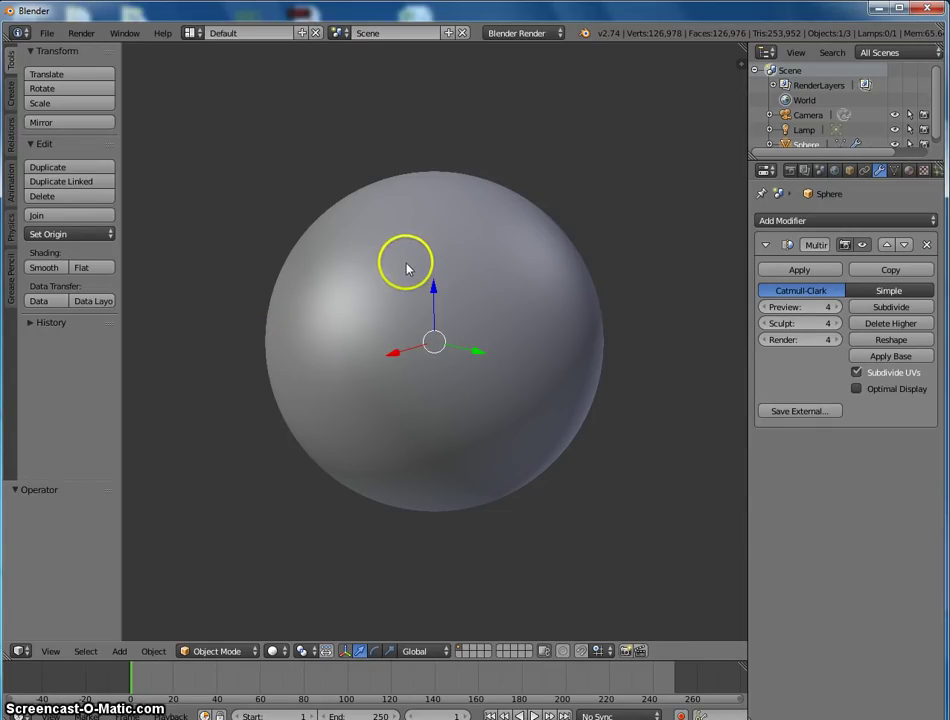
Switch the sphere from Object Mode to Sculpt Mode
click(224, 653)
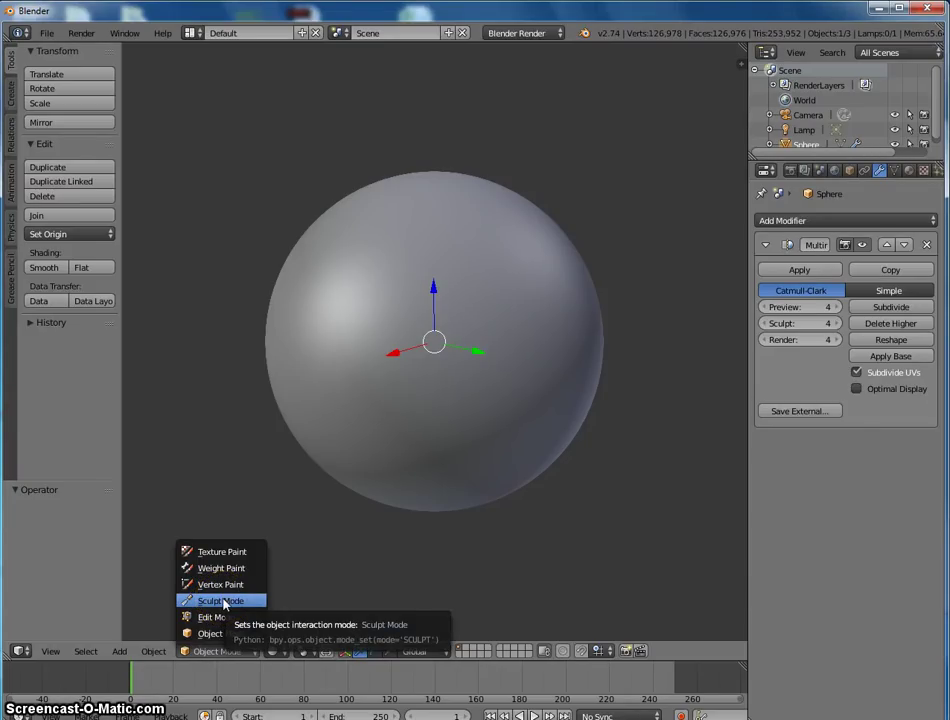
click(222, 601)
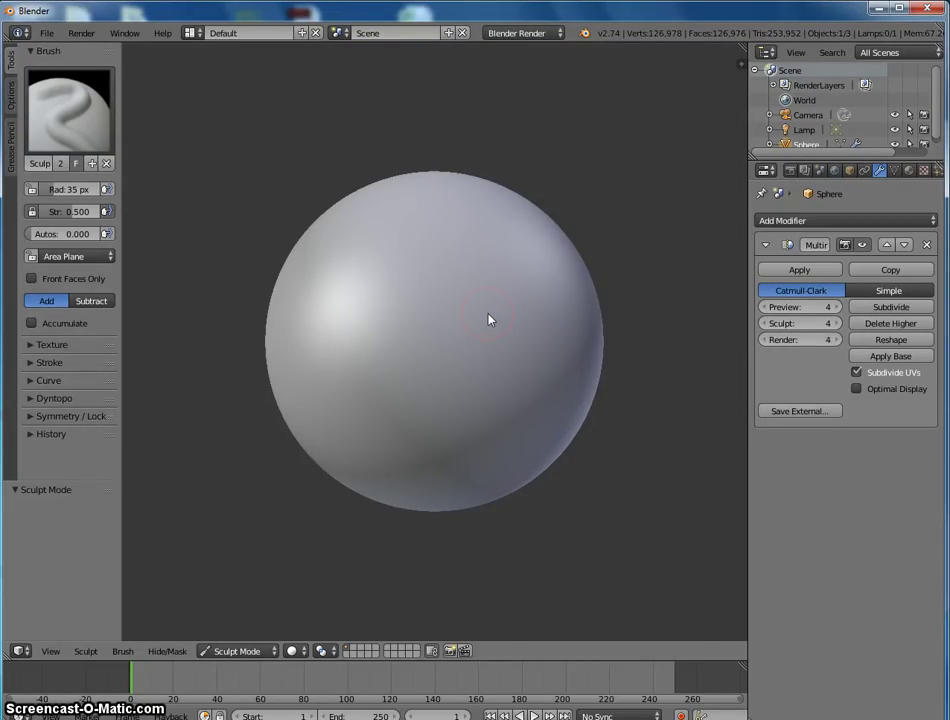
Hide and reshow the tool shelf with the sculpt brush settings several times
key(t)
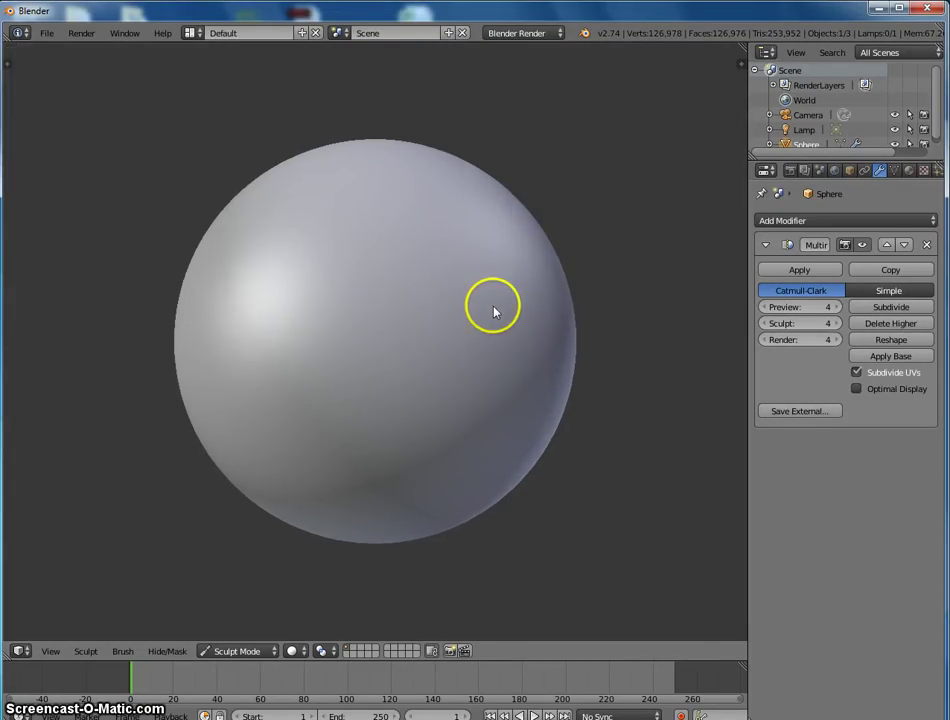
key(t)
key(t)
key(t)
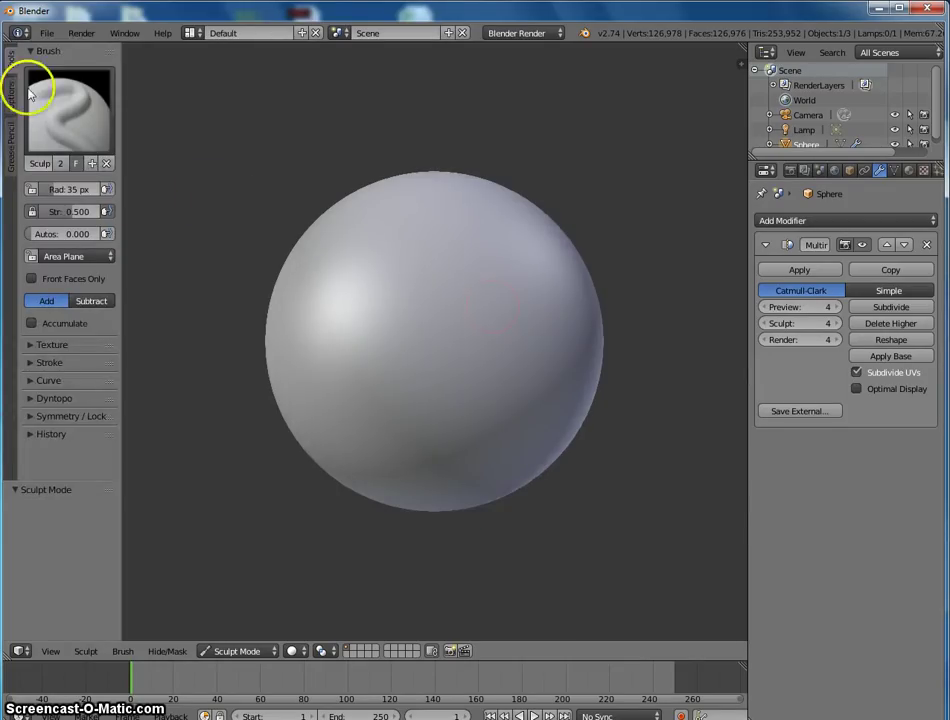
key(t)
key(t)
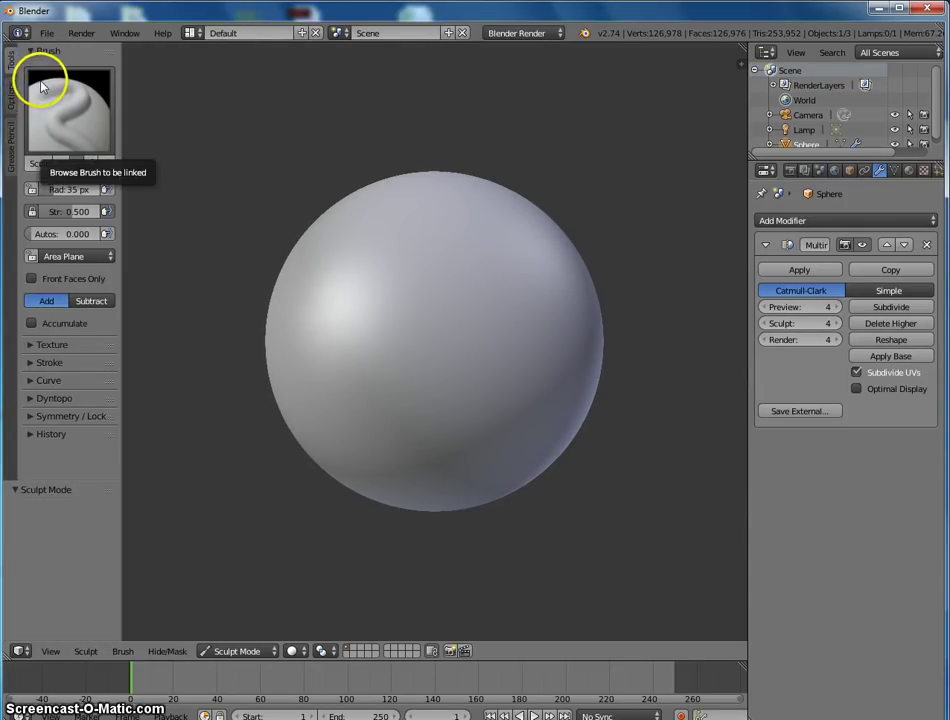
key(t)
key(t)
key(t)
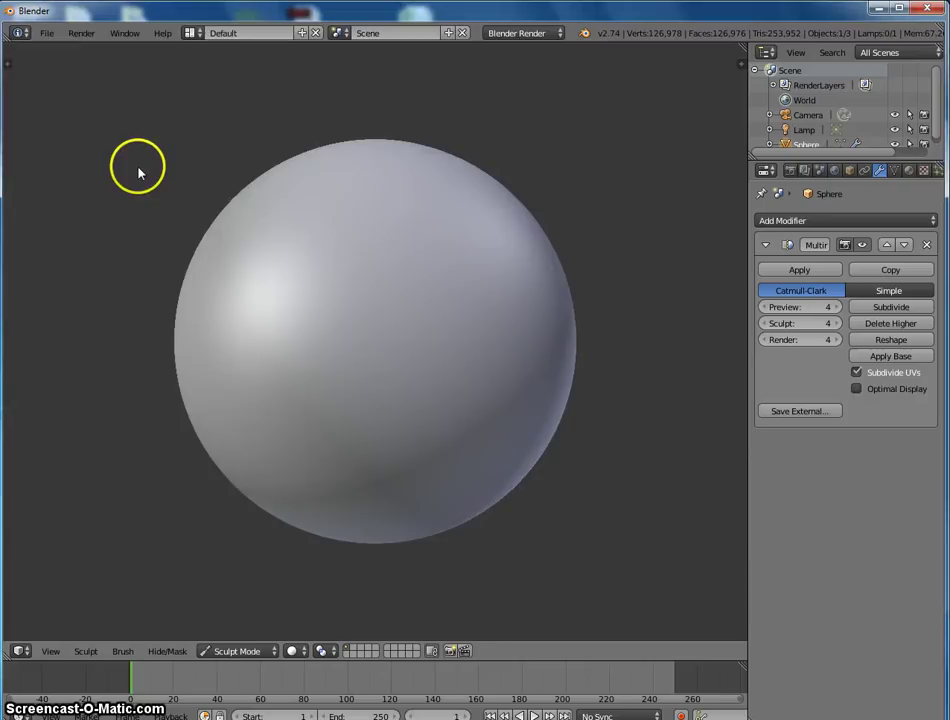
key(t)
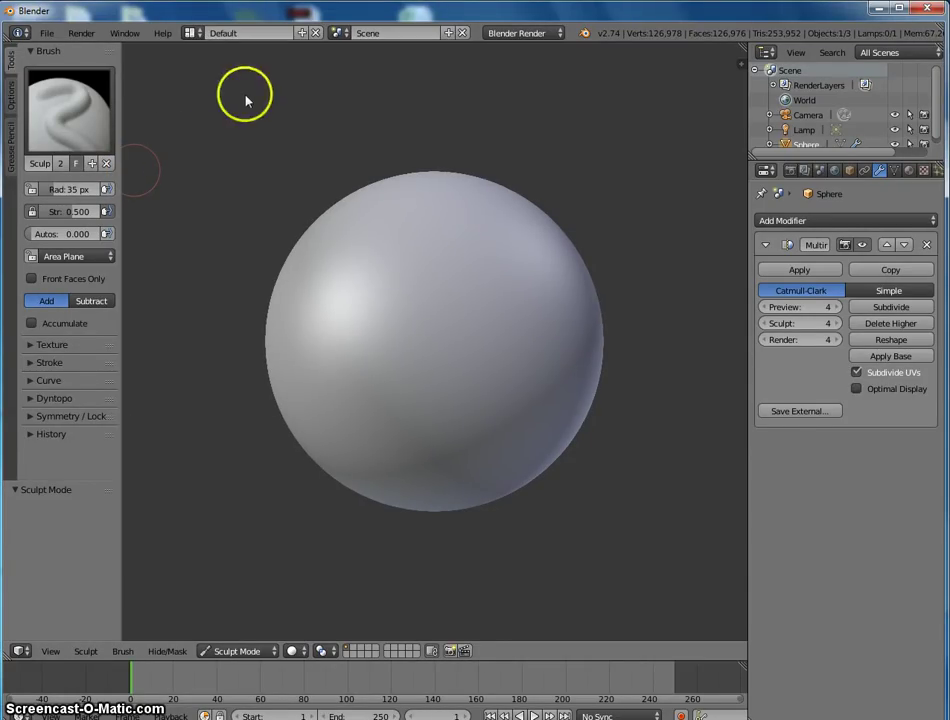
Maximize the 3D view and enable Front Faces Only for the sculpt brush
key(ctrl+Up)
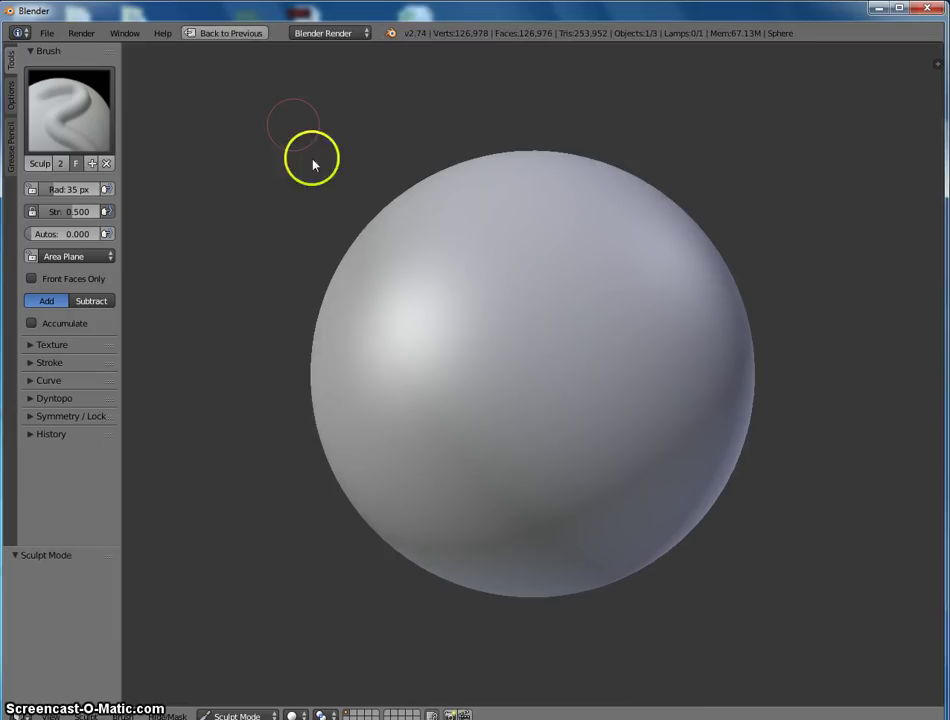
key(t)
key(t)
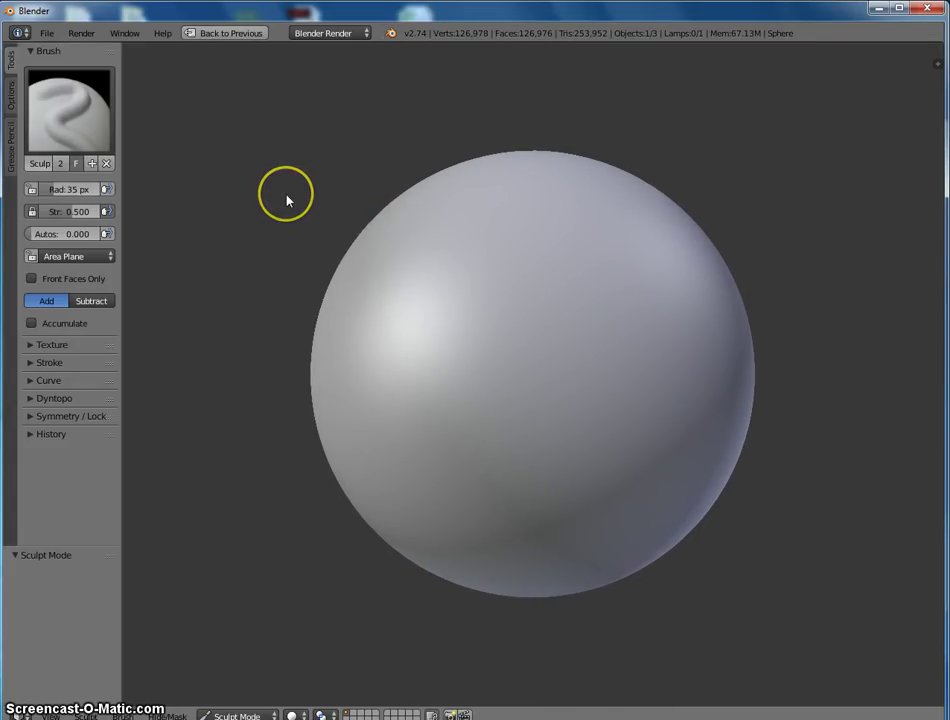
scroll(530, 435, up, 5)
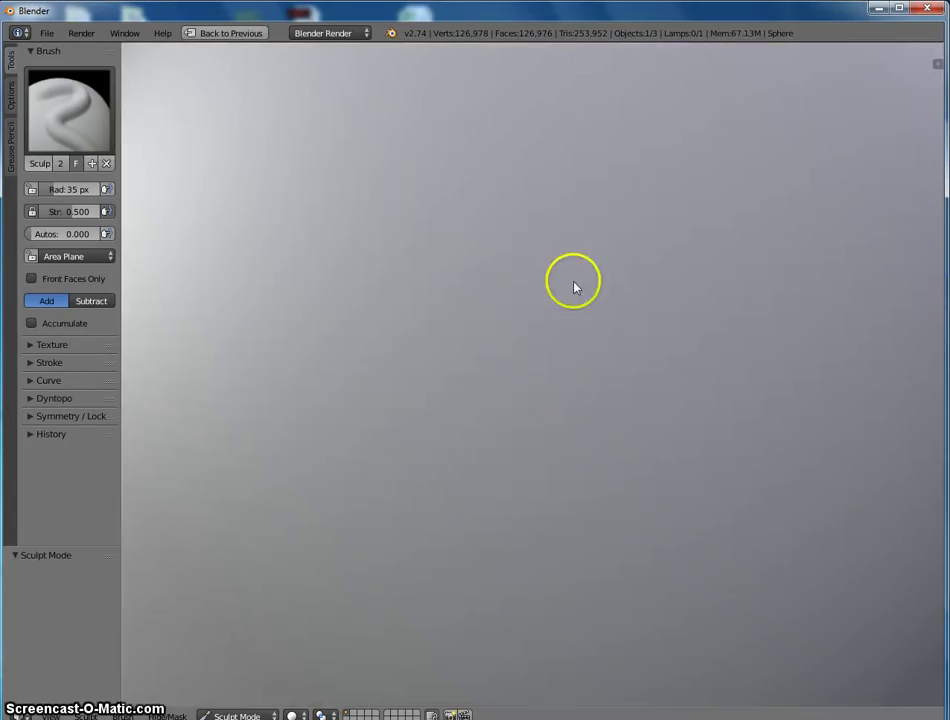
scroll(500, 285, down, 5)
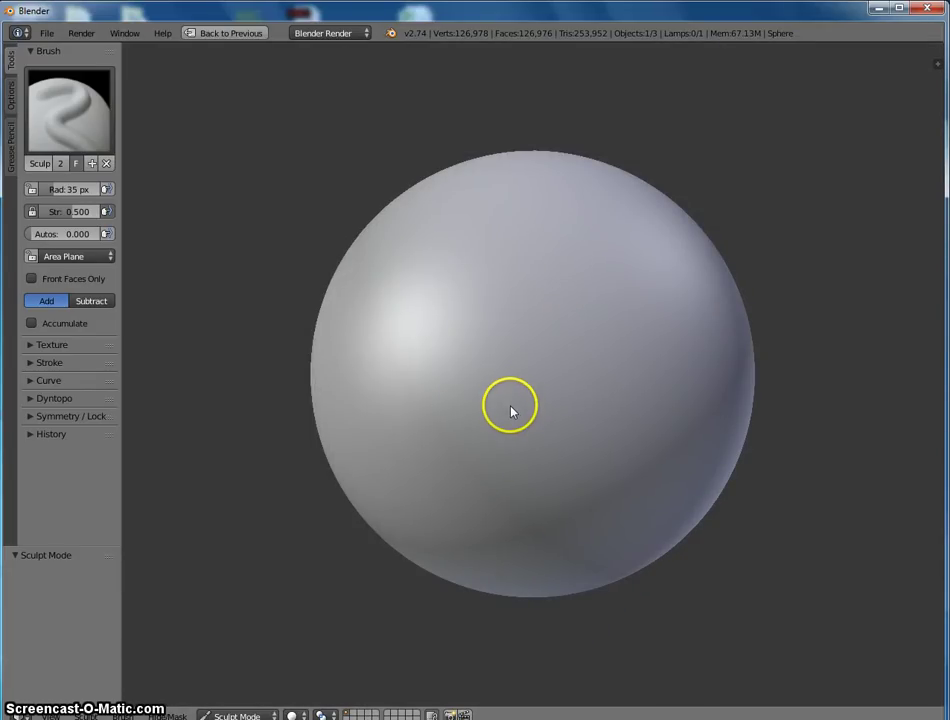
click(33, 280)
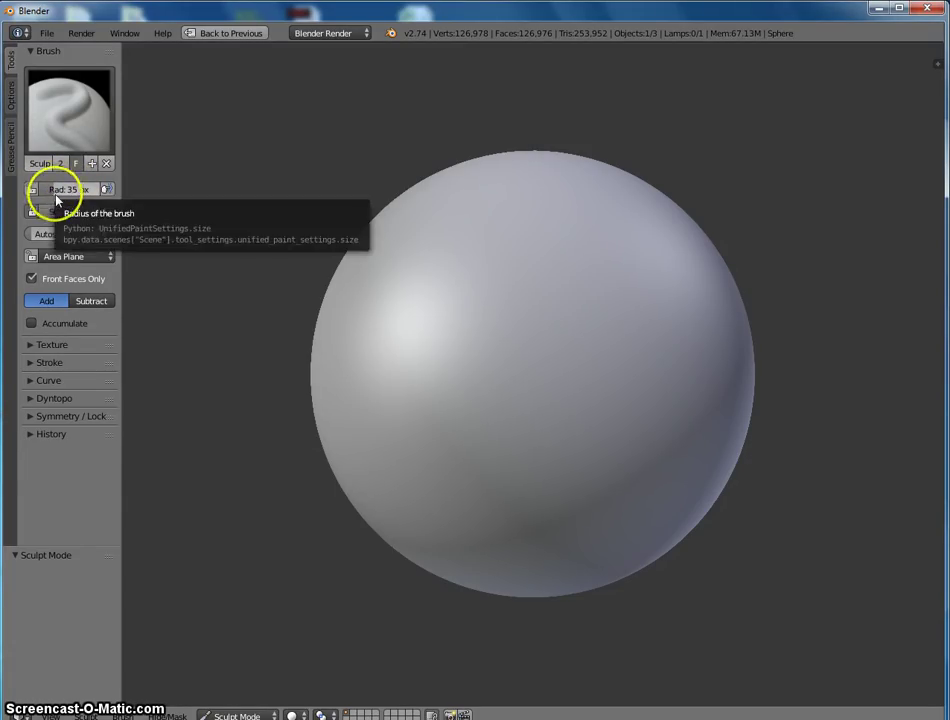
Try out raised brush strokes on the sphere's sides and front, and undo them
mouse_move(469, 338)
mouse_down()
mouse_move(509, 333)
mouse_move(483, 335)
mouse_move(513, 301)
mouse_move(510, 336)
mouse_move(452, 339)
mouse_move(481, 311)
mouse_move(492, 335)
mouse_move(477, 333)
mouse_up()
mouse_move(551, 341)
middle_down()
mouse_move(500, 362)
mouse_move(454, 346)
middle_up()
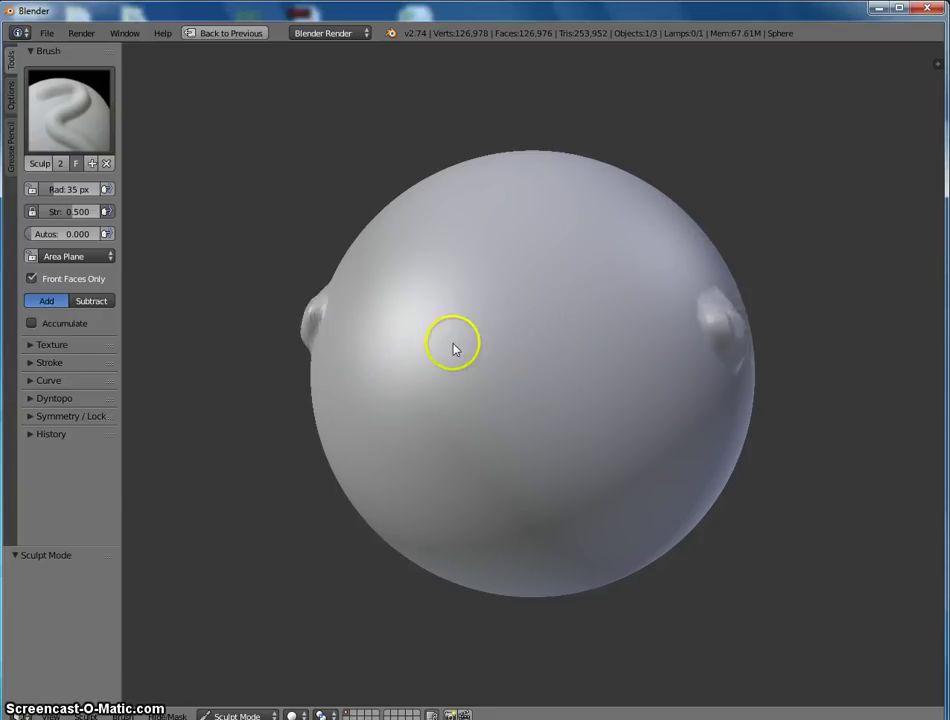
mouse_move(511, 324)
middle_down()
mouse_move(539, 317)
mouse_move(511, 290)
mouse_move(486, 295)
middle_up()
mouse_move(394, 297)
mouse_down()
mouse_move(492, 398)
mouse_move(464, 460)
mouse_move(428, 461)
mouse_move(435, 415)
mouse_move(556, 476)
mouse_up()
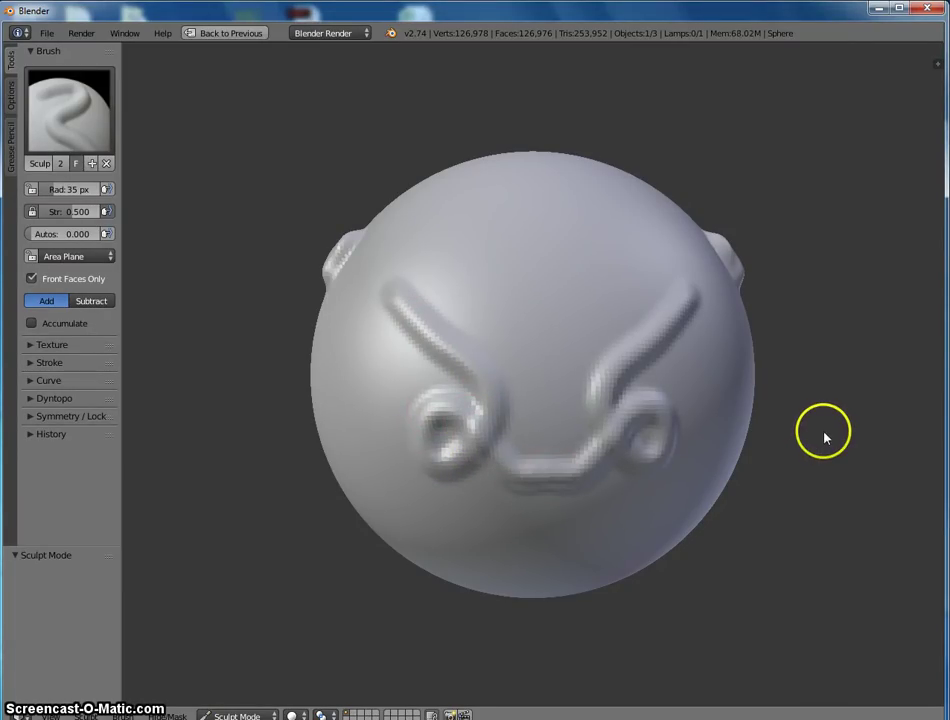
key(ctrl+z)
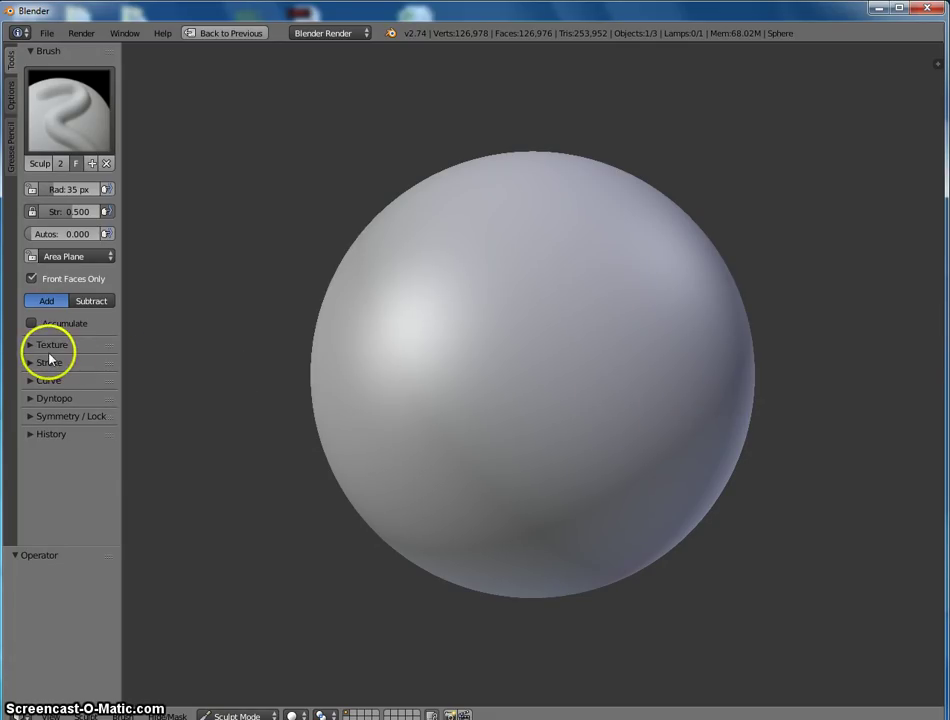
Look through the sculpt options and, in Object Mode, the tool shelf categories for the mirror settings
click(12, 104)
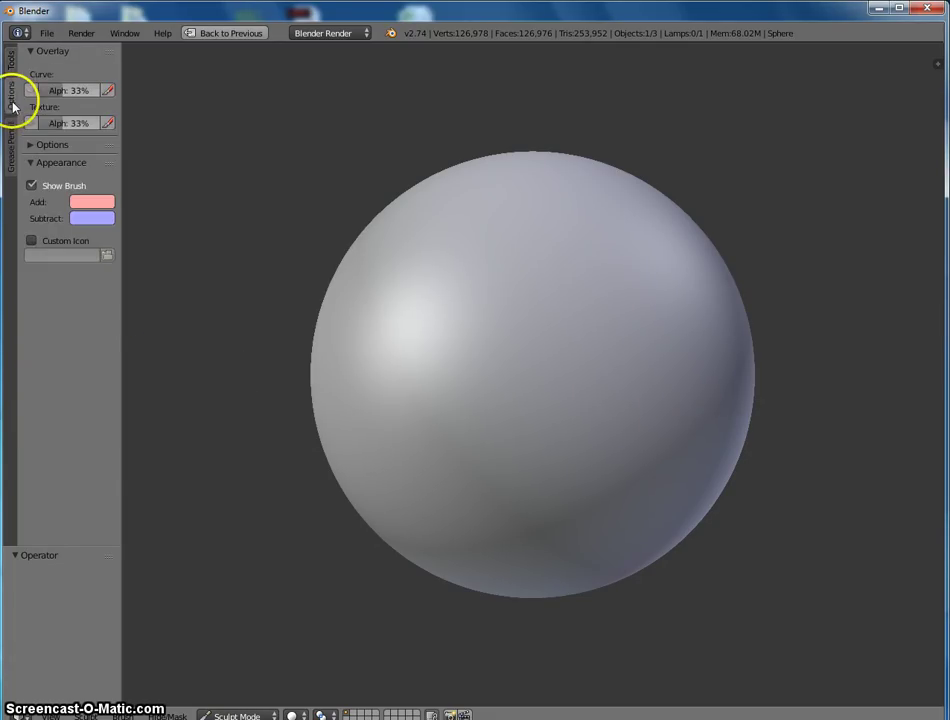
click(12, 68)
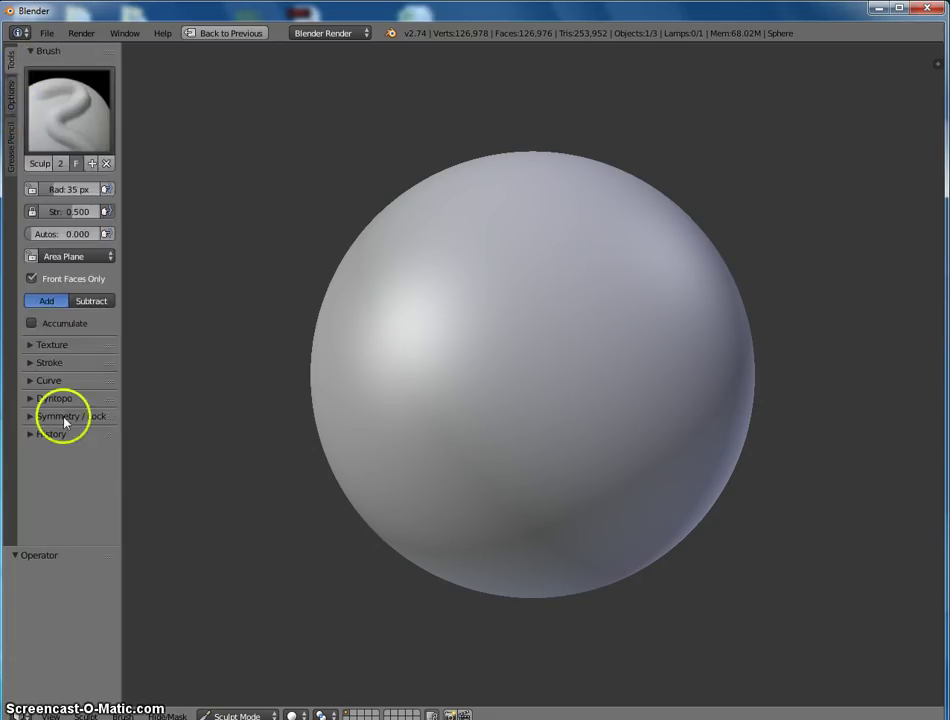
click(270, 714)
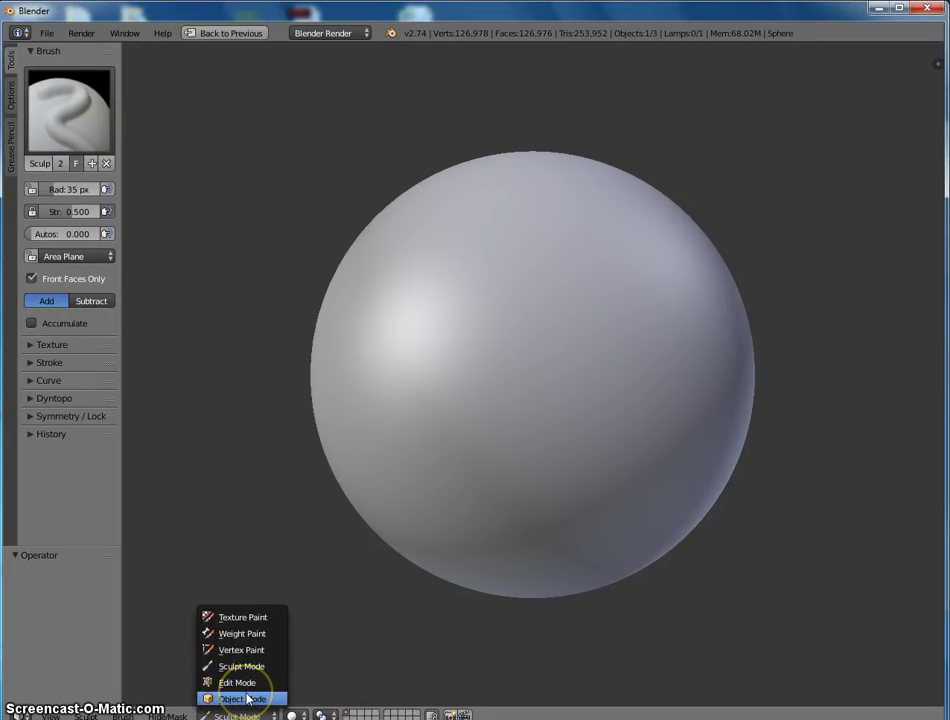
click(247, 699)
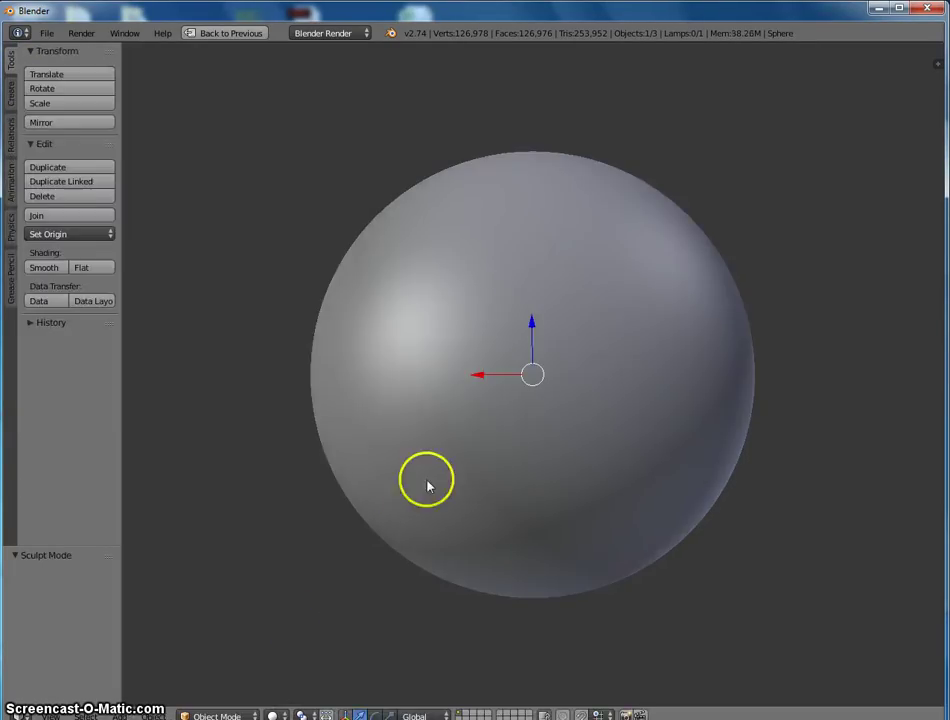
click(10, 143)
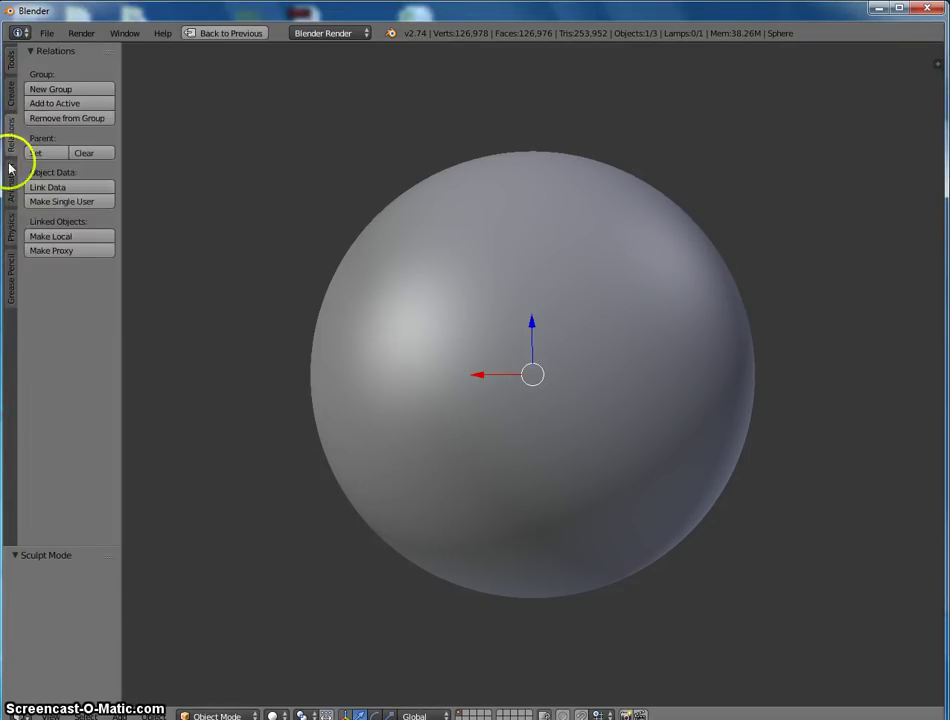
click(10, 192)
click(10, 245)
click(9, 267)
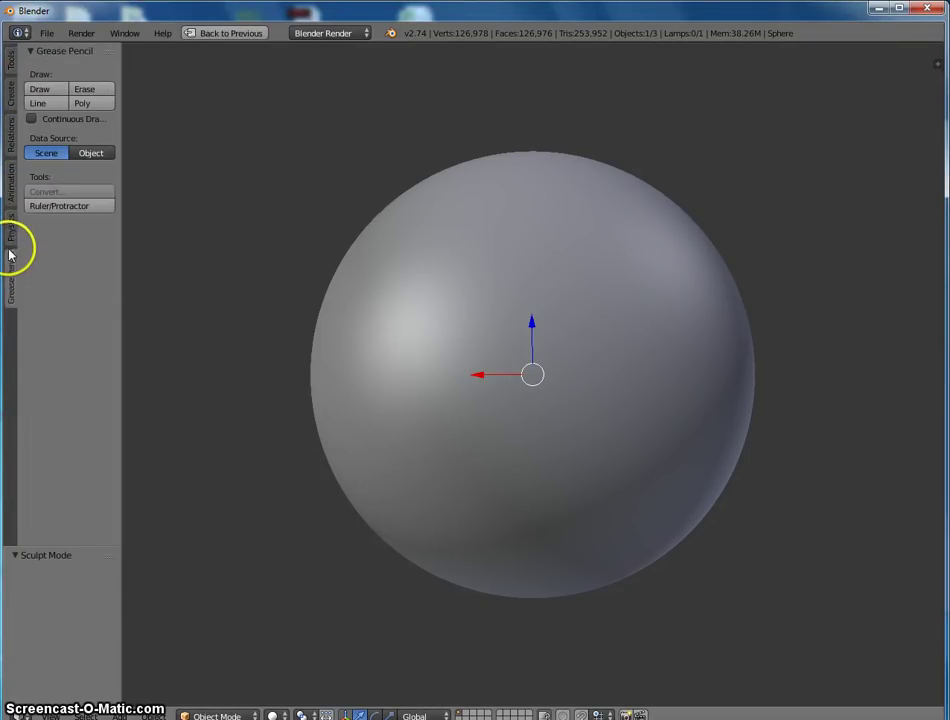
click(10, 215)
click(10, 180)
click(10, 128)
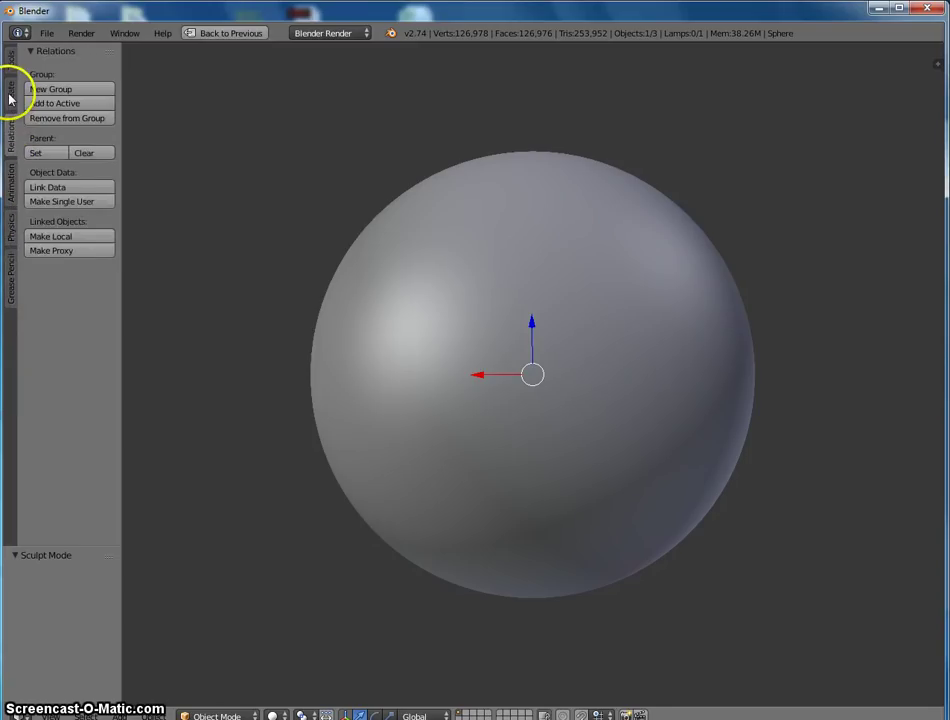
click(10, 92)
click(9, 61)
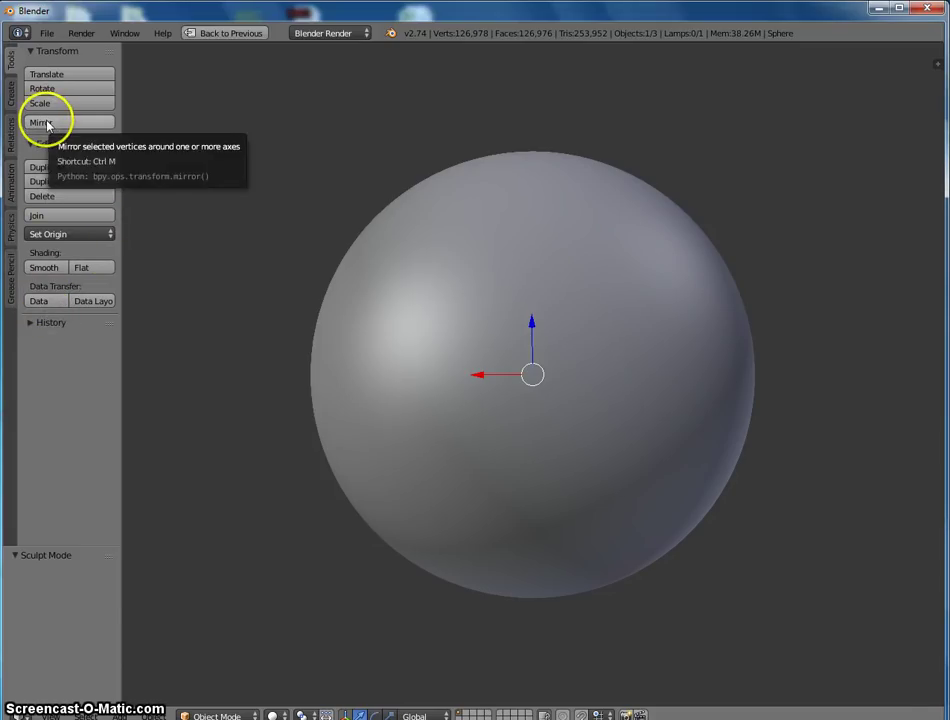
Return the sphere to Sculpt Mode and expand the Symmetry / Lock settings
click(235, 714)
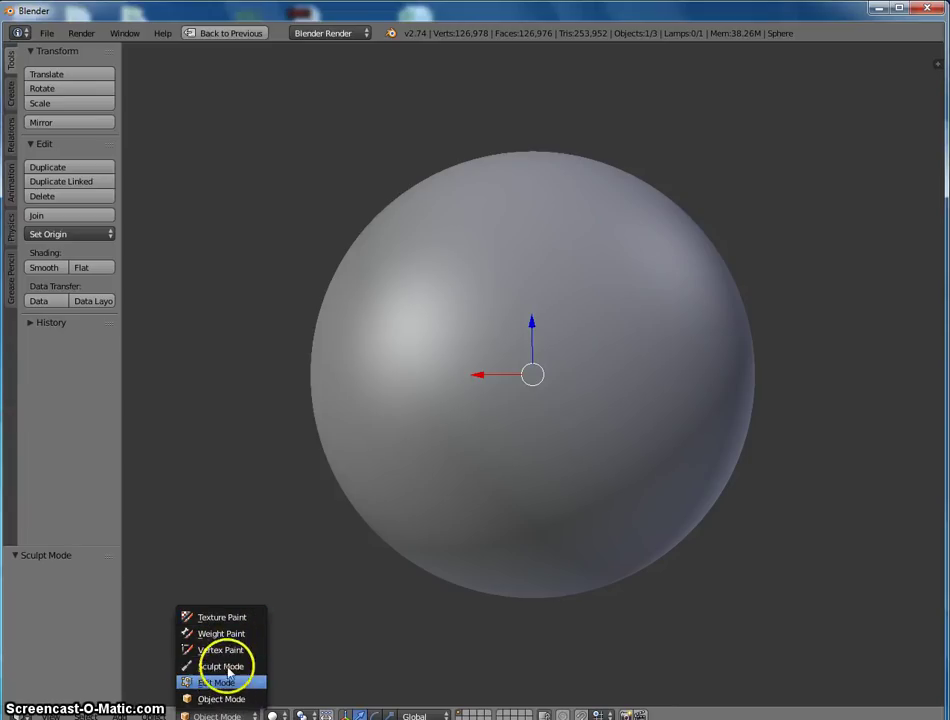
click(229, 668)
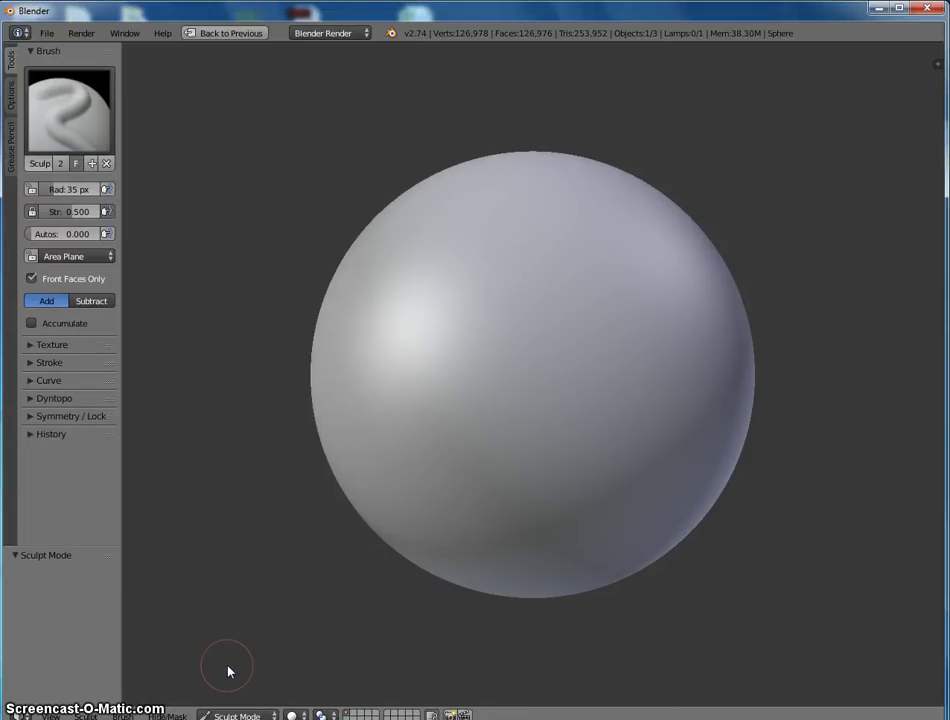
click(52, 418)
scroll(66, 430, down, 2)
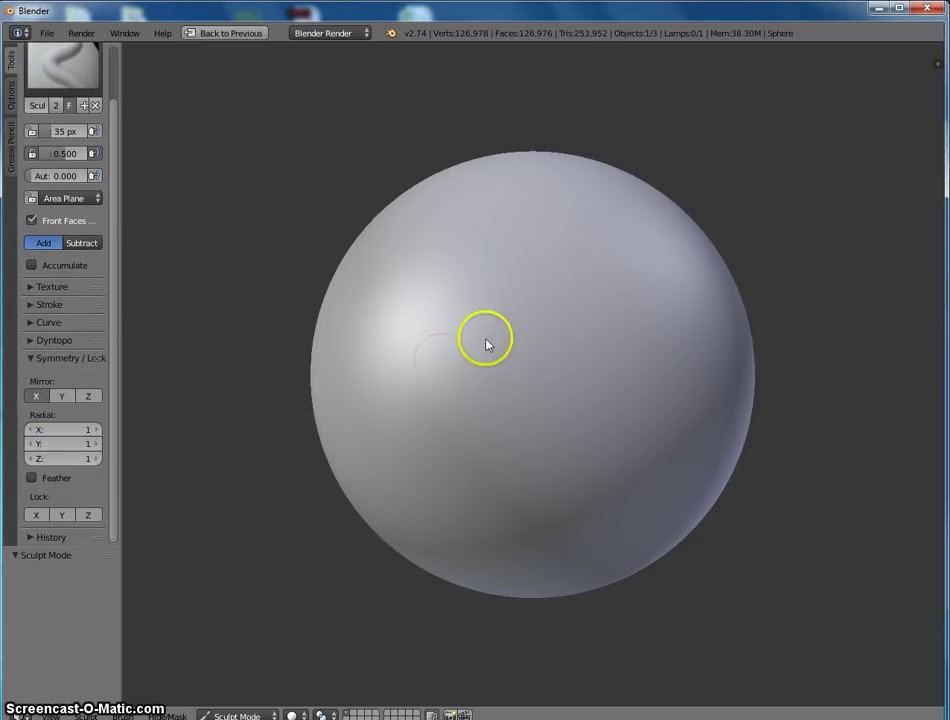
Try a looping stroke mirrored across the sphere's front and undo it
mouse_move(509, 337)
mouse_down()
mouse_move(477, 341)
mouse_move(450, 360)
mouse_move(471, 413)
mouse_move(508, 436)
mouse_move(471, 492)
mouse_move(511, 517)
mouse_move(454, 520)
mouse_move(374, 428)
mouse_move(505, 432)
mouse_move(485, 330)
mouse_up()
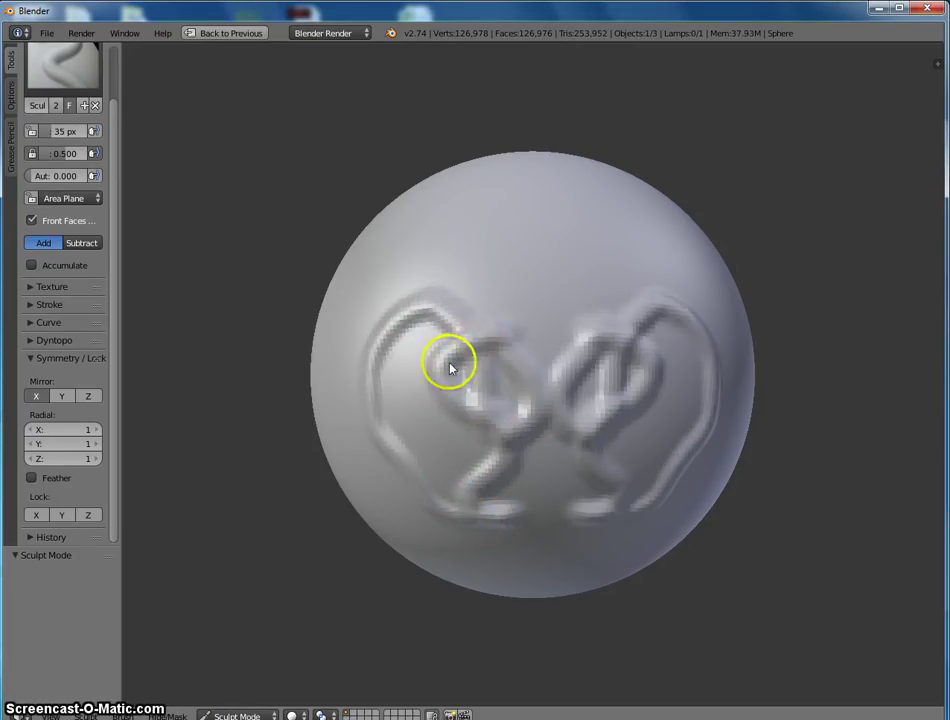
key(ctrl+z)
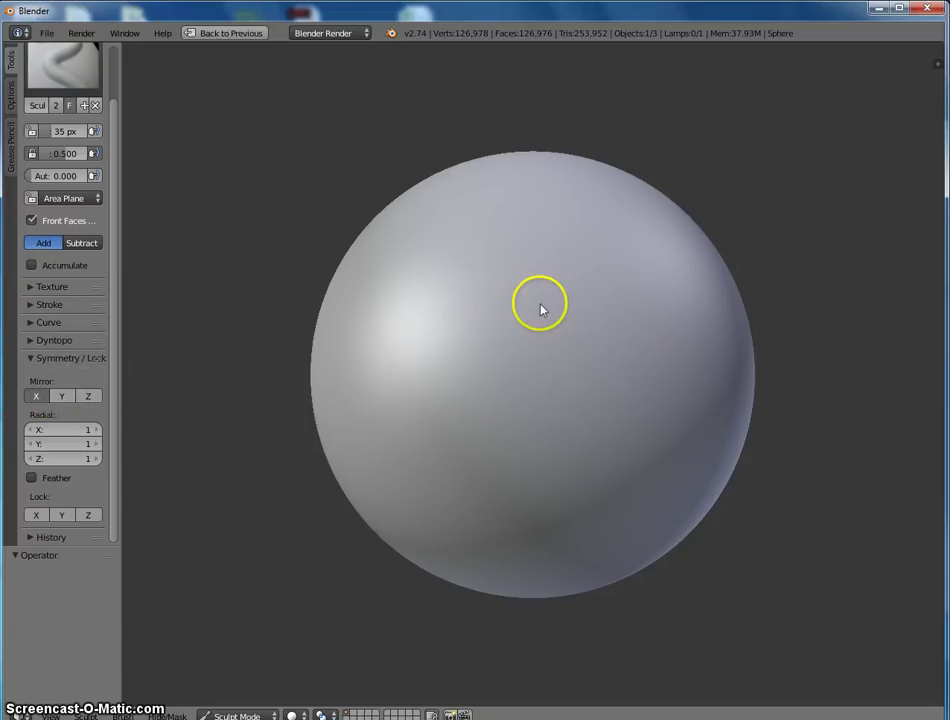
Sculpt a mirrored U-shaped ridge on the sphere's front, with further raised strokes inside and below it
mouse_move(493, 296)
mouse_down()
mouse_move(492, 386)
mouse_move(539, 424)
mouse_up()
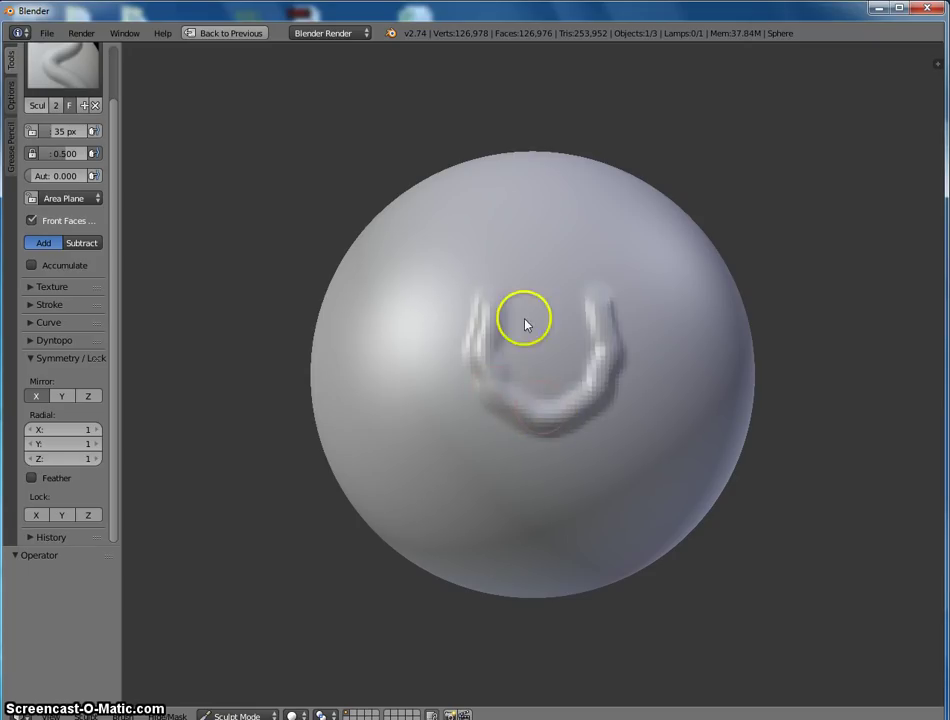
mouse_move(526, 324)
mouse_down()
mouse_move(522, 368)
mouse_move(545, 377)
mouse_move(543, 402)
mouse_move(507, 422)
mouse_move(517, 483)
mouse_move(505, 492)
mouse_move(543, 477)
mouse_move(532, 511)
mouse_move(438, 490)
mouse_up()
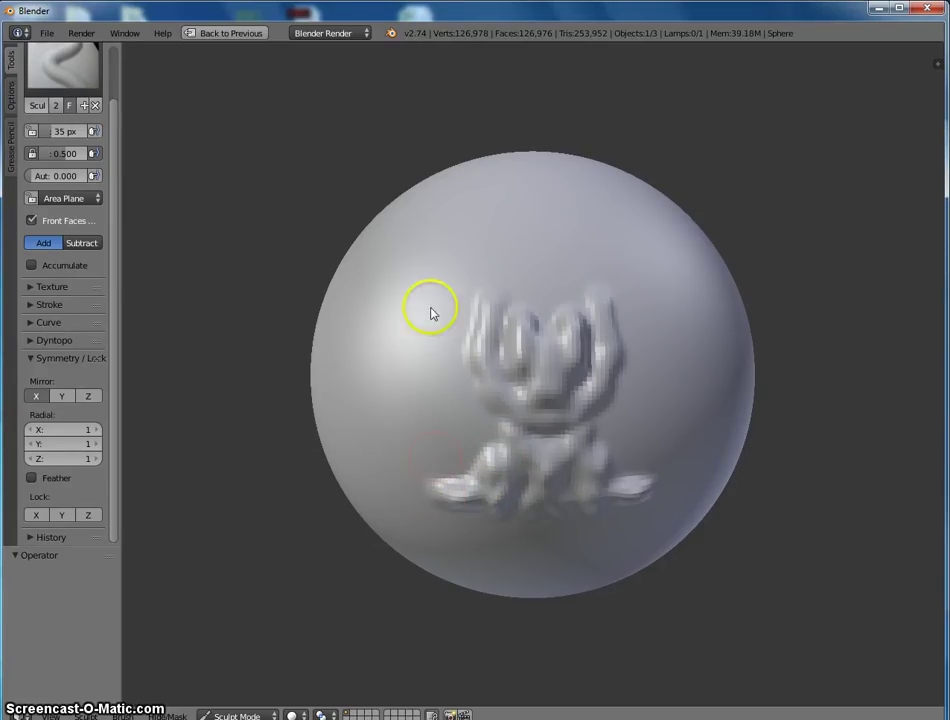
Undo all the mirrored strokes so the sphere's surface is smooth again
mouse_move(424, 260)
mouse_down()
mouse_move(479, 238)
mouse_move(389, 266)
mouse_up()
key(ctrl+z)
key(ctrl+z)
key(ctrl+z)
key(ctrl+z)
key(ctrl+z)
key(ctrl+z)
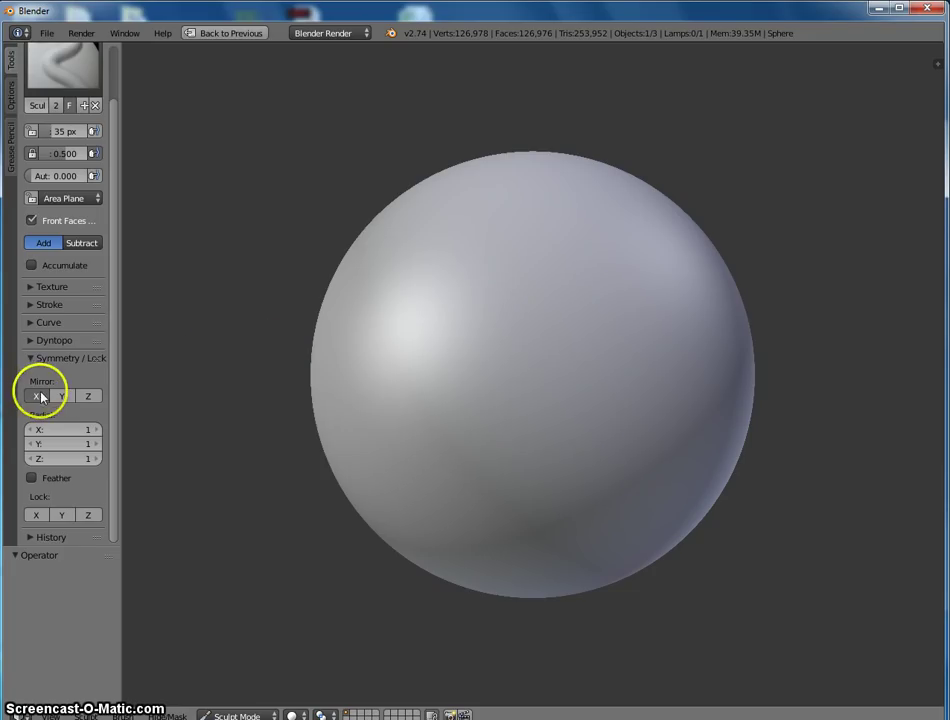
Turn off X mirroring and sculpt a rounded bump on the sphere's front, with a second one adjoining it
scroll(118, 340, up, 3)
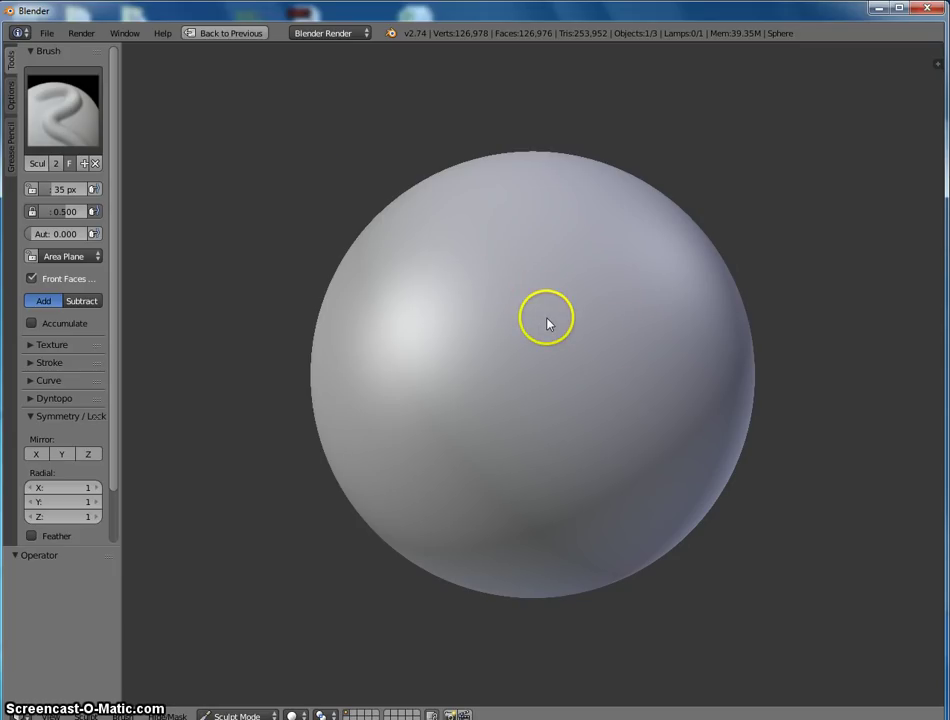
mouse_move(546, 323)
mouse_down()
mouse_move(562, 282)
mouse_move(539, 284)
mouse_move(562, 299)
mouse_up()
mouse_move(543, 303)
mouse_down()
mouse_move(539, 282)
mouse_move(503, 305)
mouse_up()
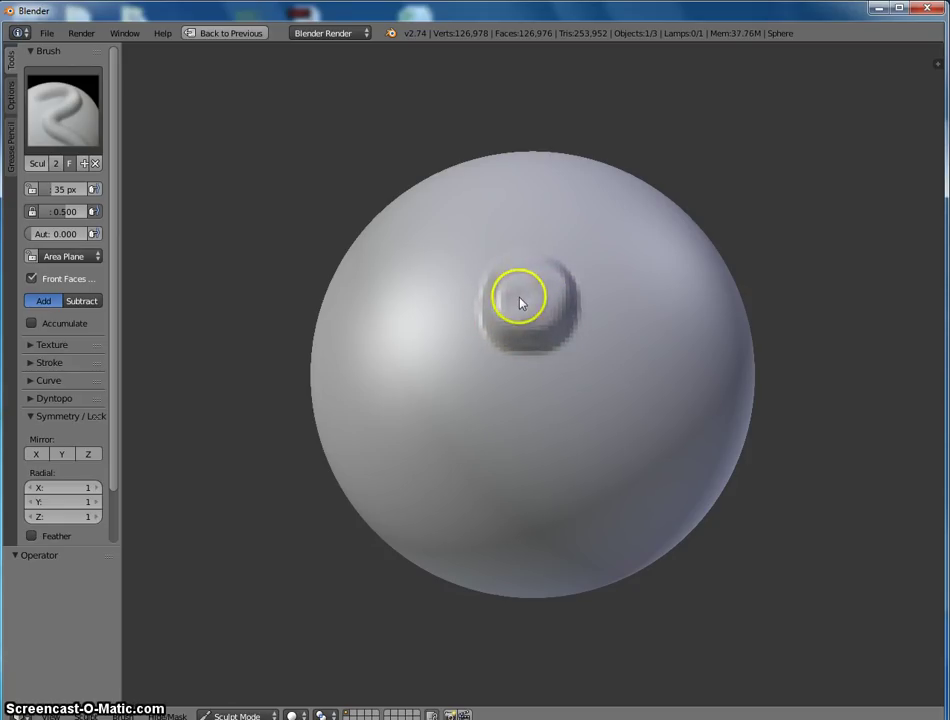
mouse_move(608, 325)
middle_down()
mouse_move(553, 337)
mouse_move(539, 322)
middle_up()
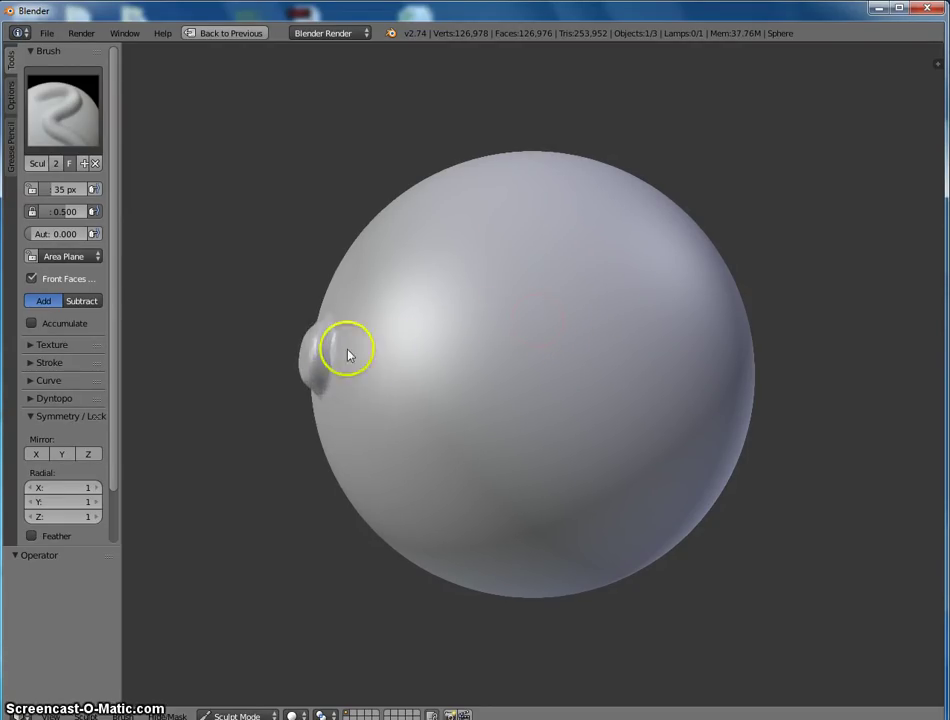
mouse_move(348, 360)
mouse_down()
mouse_move(331, 360)
mouse_move(358, 373)
mouse_move(336, 344)
mouse_up()
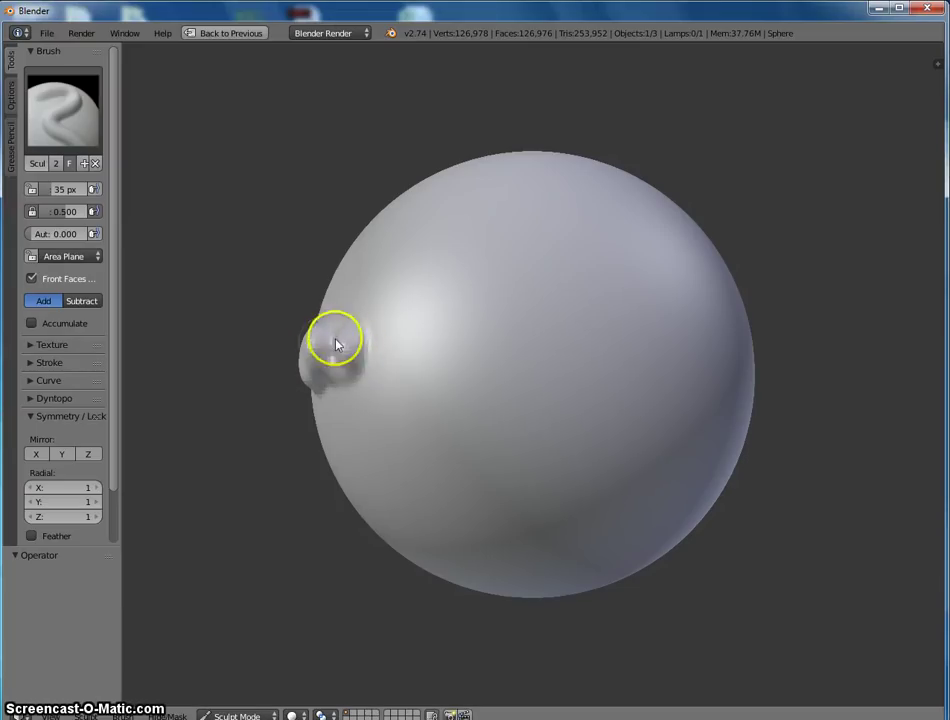
Carve a hollow into the joined bumps, and a round recess with long straight strokes beside them
mouse_move(356, 356)
middle_down()
mouse_move(409, 339)
mouse_move(524, 328)
middle_up()
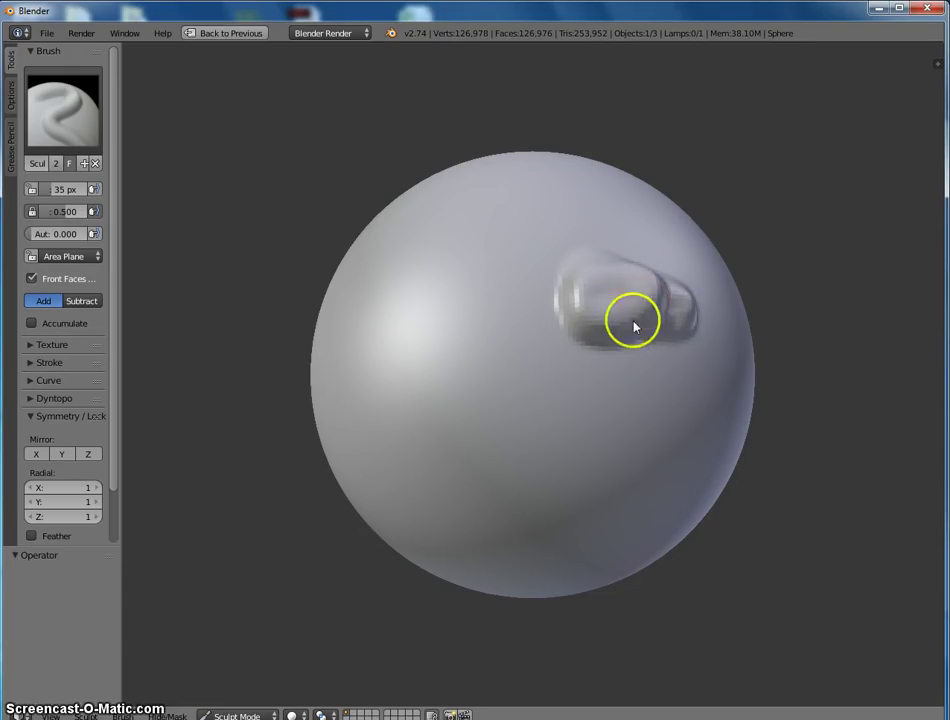
drag(651, 327, 698, 256)
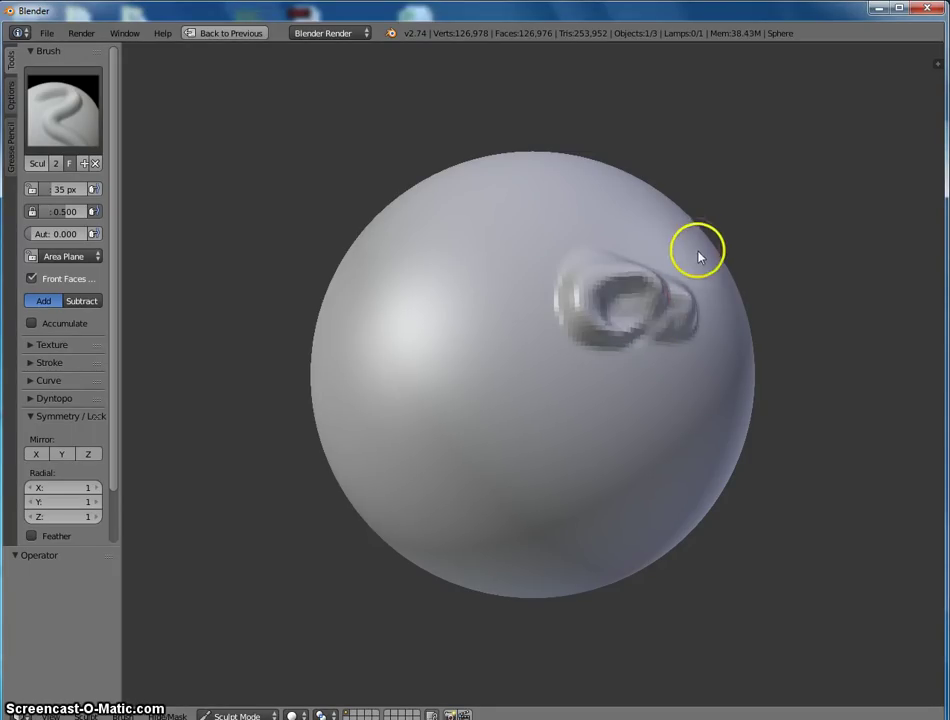
mouse_move(690, 305)
middle_down()
mouse_move(670, 329)
mouse_move(615, 329)
middle_up()
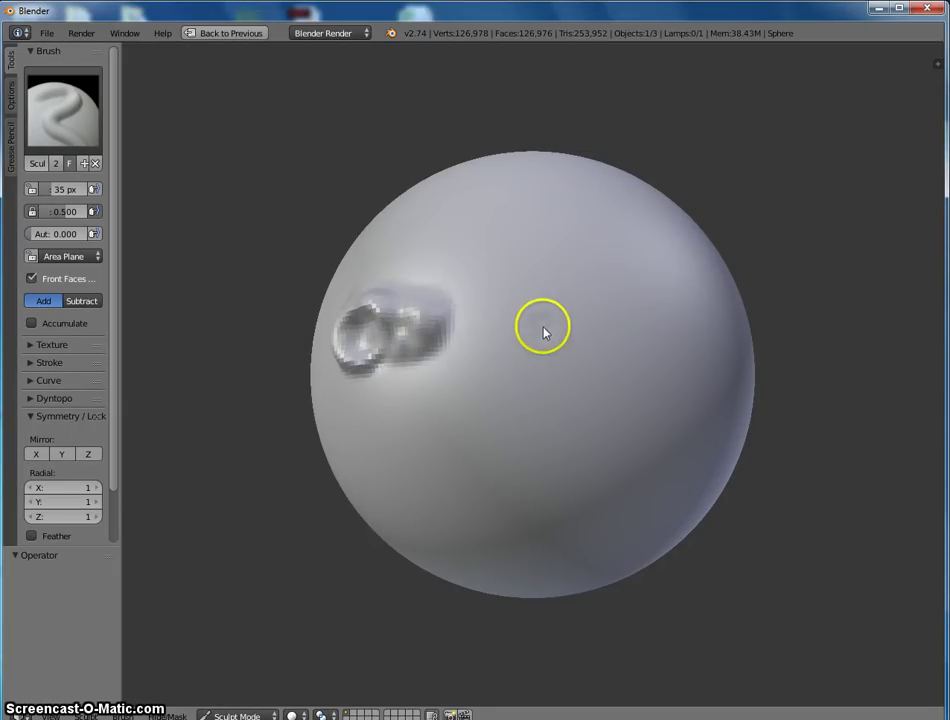
drag(545, 352, 567, 323)
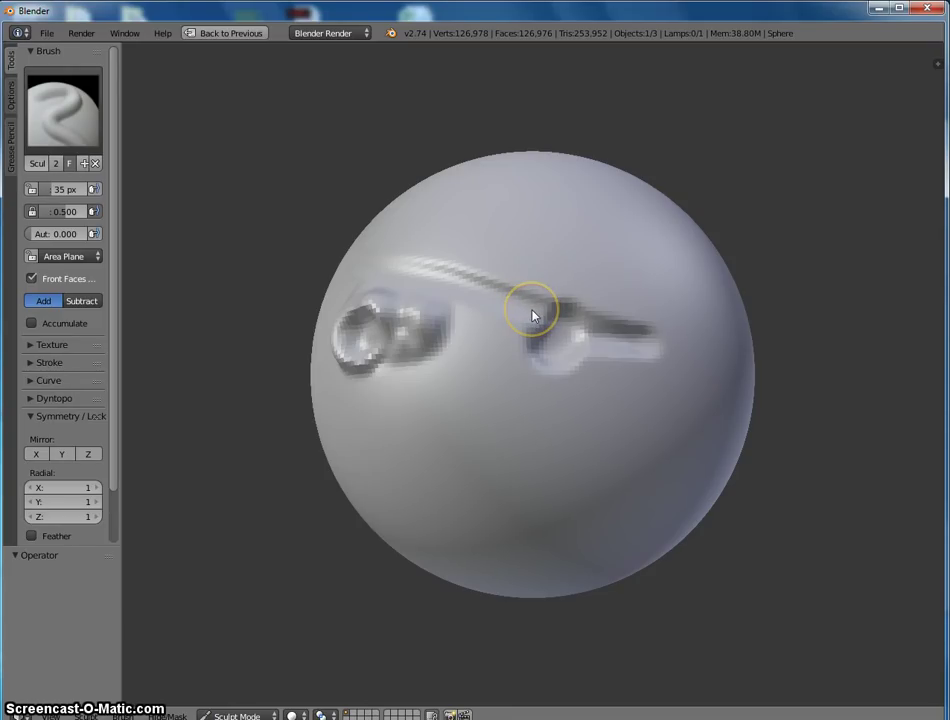
Set the brush strength to 0.220 and sculpt a faint ring with a central groove below the round recess
key(shift+f)
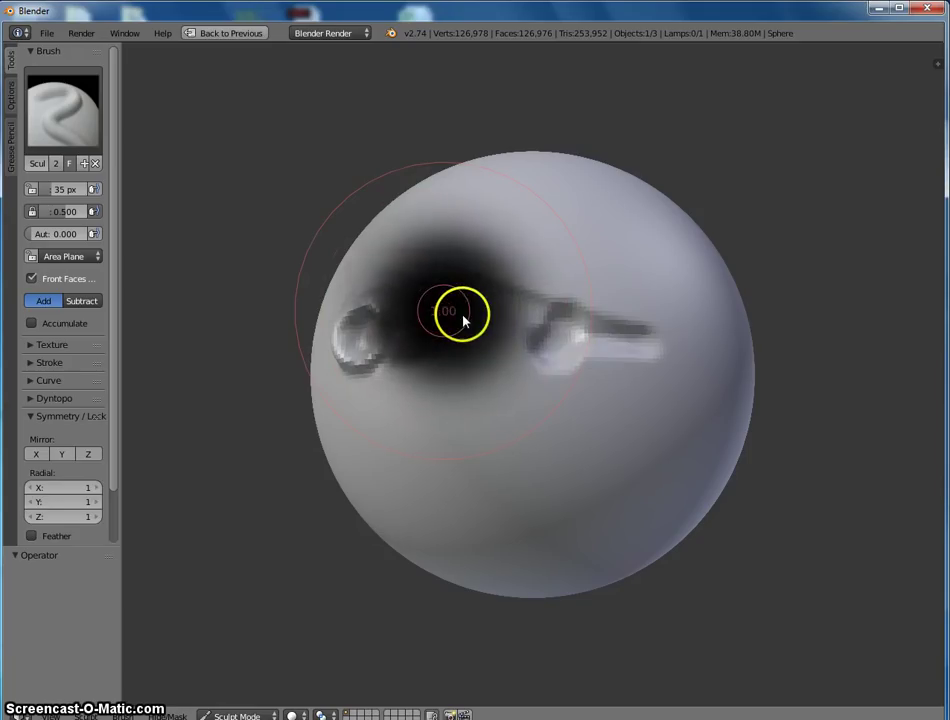
click(541, 393)
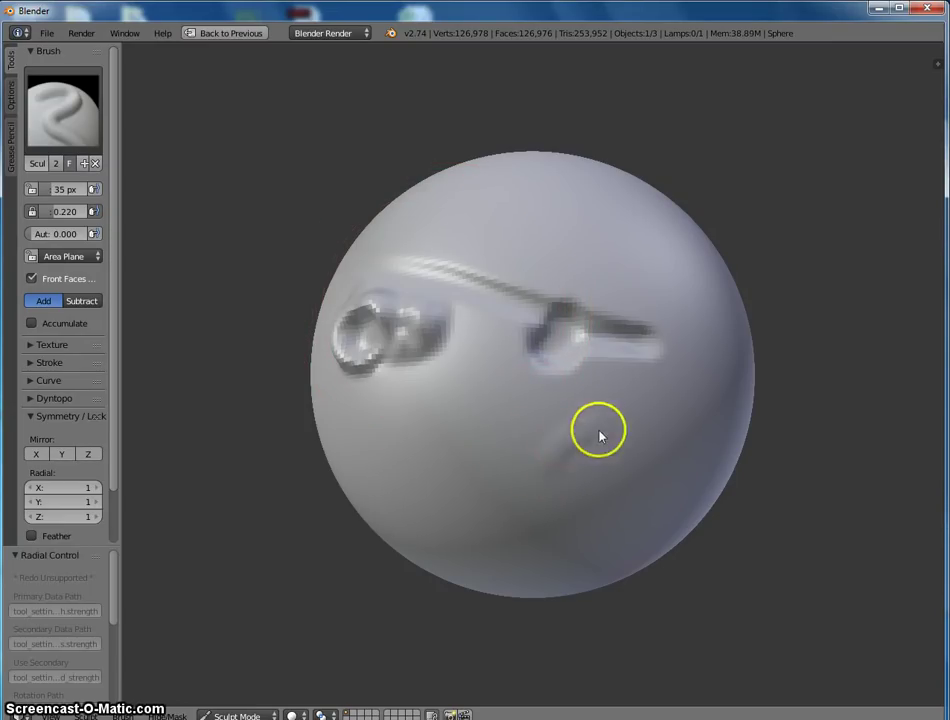
mouse_move(600, 435)
mouse_down()
mouse_move(556, 433)
mouse_move(534, 492)
mouse_move(554, 452)
mouse_move(516, 410)
mouse_up()
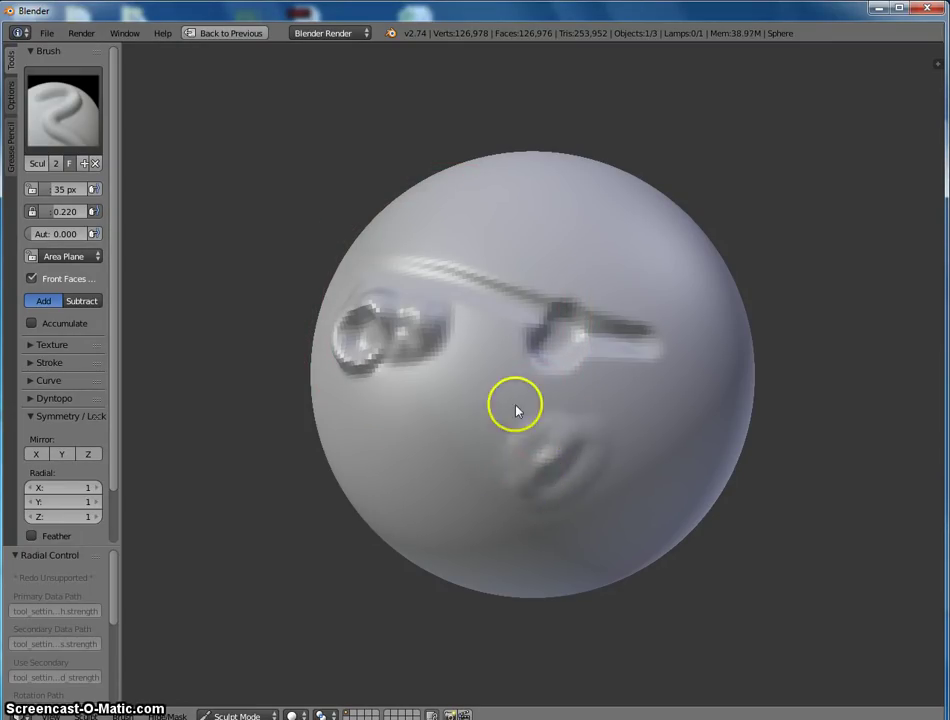
Set the brush strength to 1.000 and sculpt a strongly raised diagonal bar above the round recess
key(shift+f)
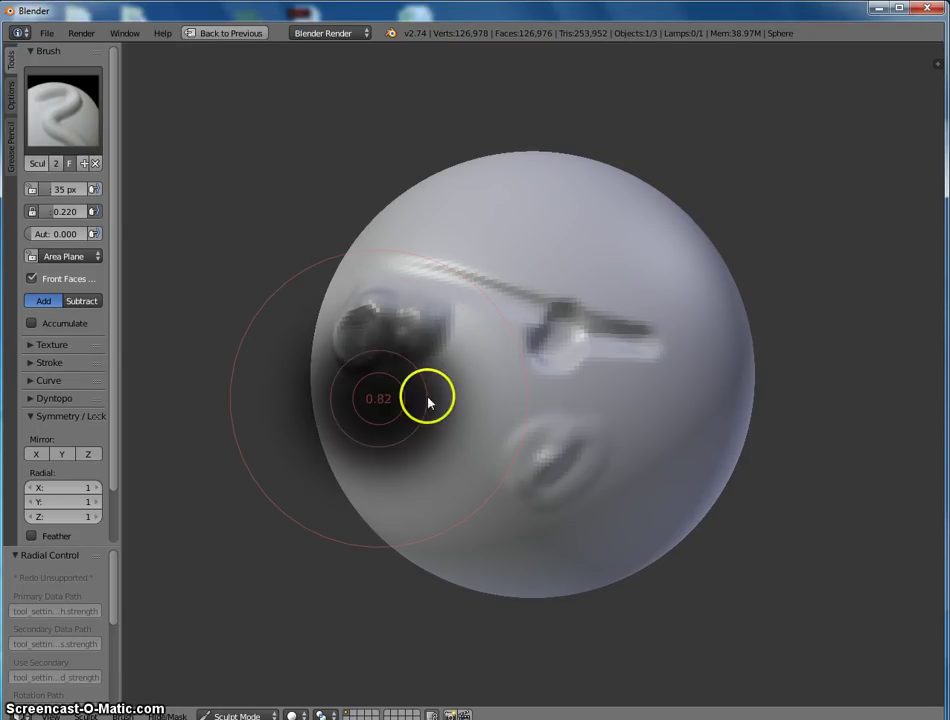
click(398, 401)
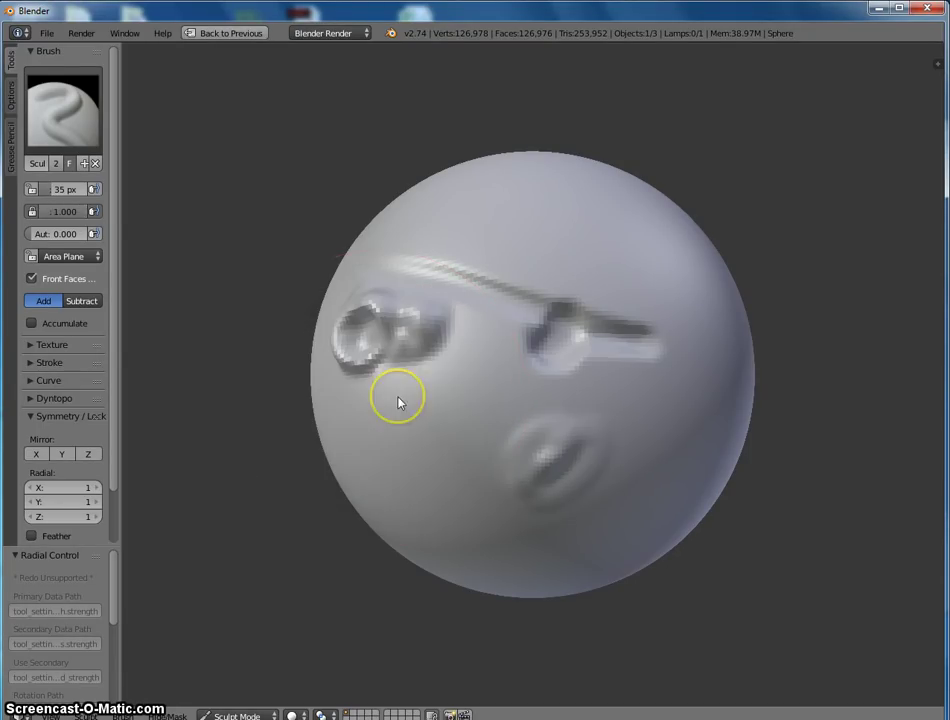
mouse_move(575, 228)
mouse_down()
mouse_move(647, 276)
mouse_move(692, 330)
mouse_up()
drag(587, 227, 692, 330)
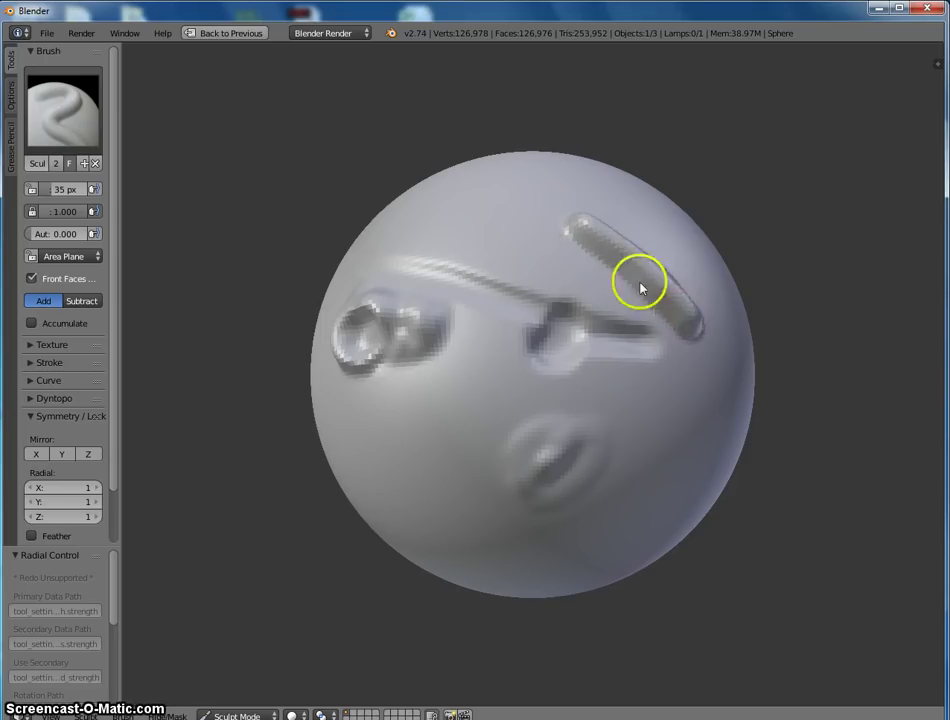
Switch the sculpted sphere to Object Mode and apply smooth shading to it
mouse_move(648, 335)
middle_down()
mouse_move(545, 343)
mouse_move(589, 320)
mouse_move(606, 284)
mouse_move(619, 346)
middle_up()
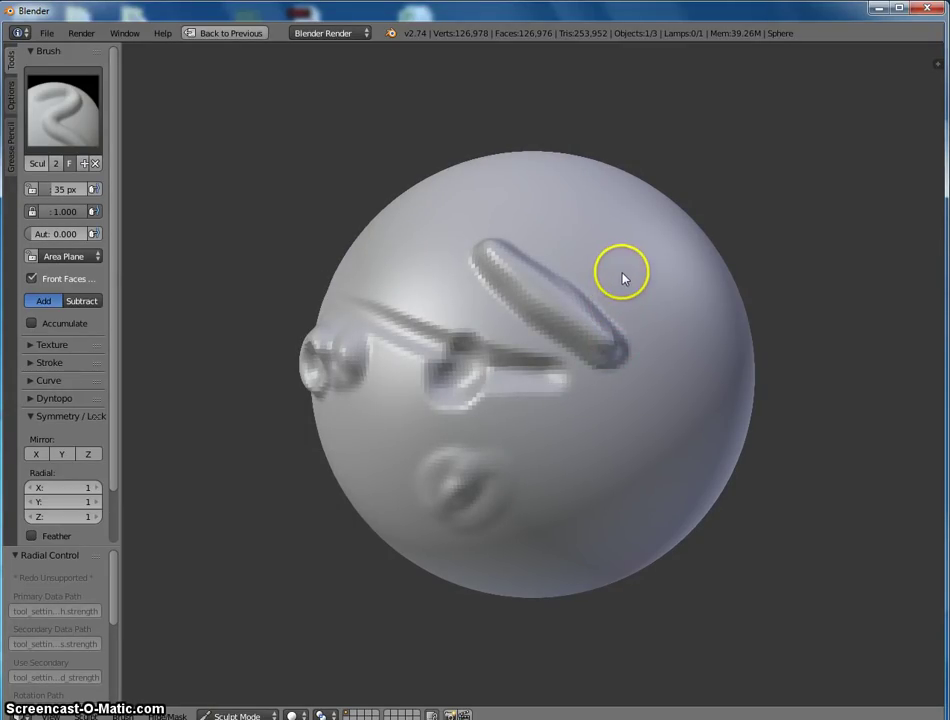
middle_drag(522, 333, 535, 215)
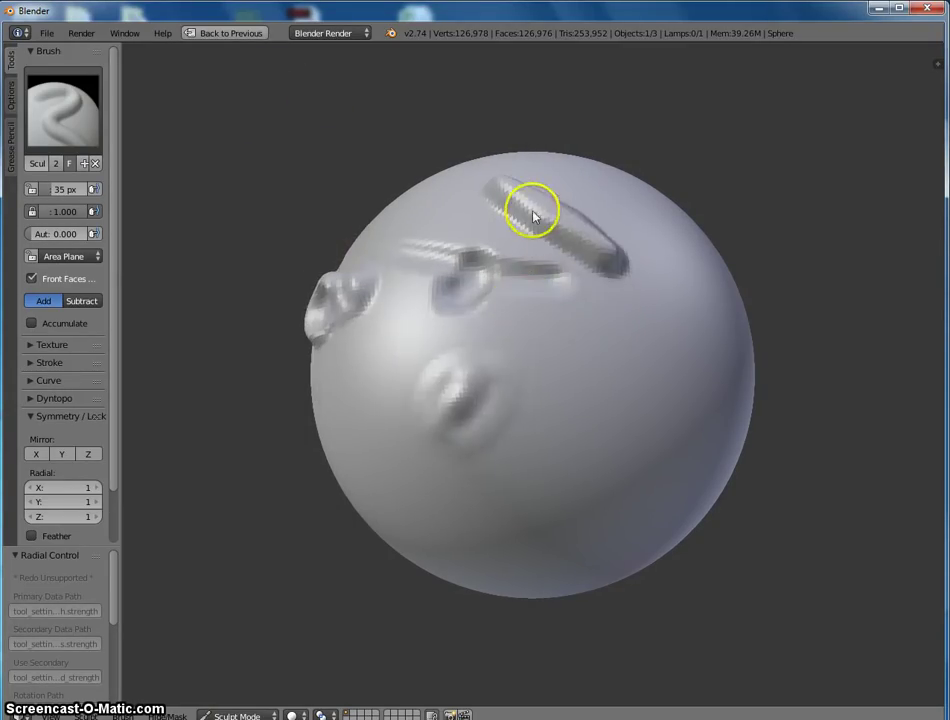
click(237, 712)
click(240, 699)
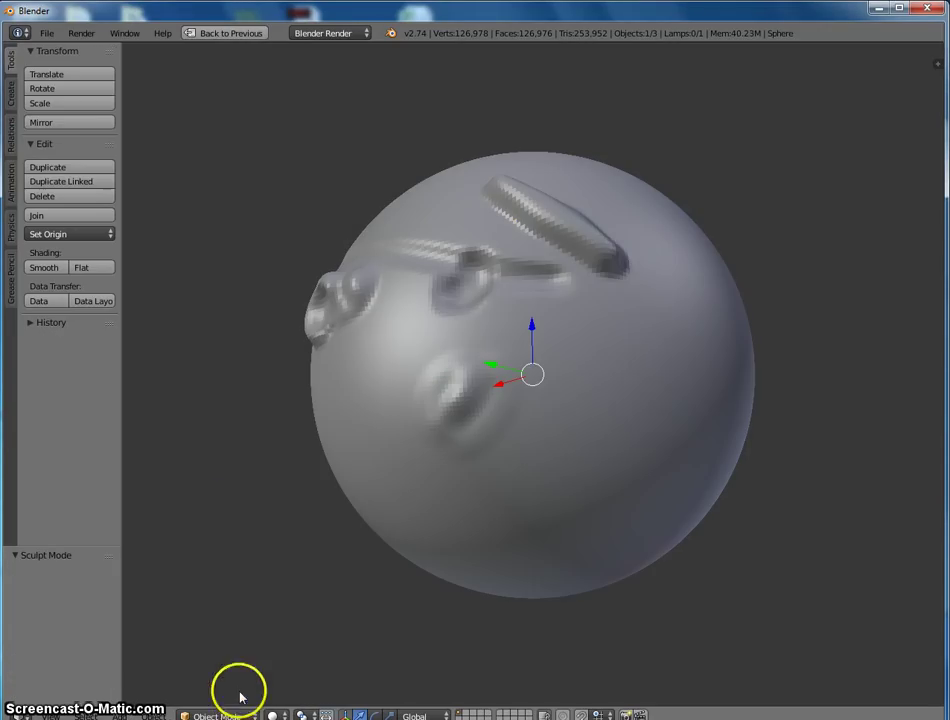
click(38, 268)
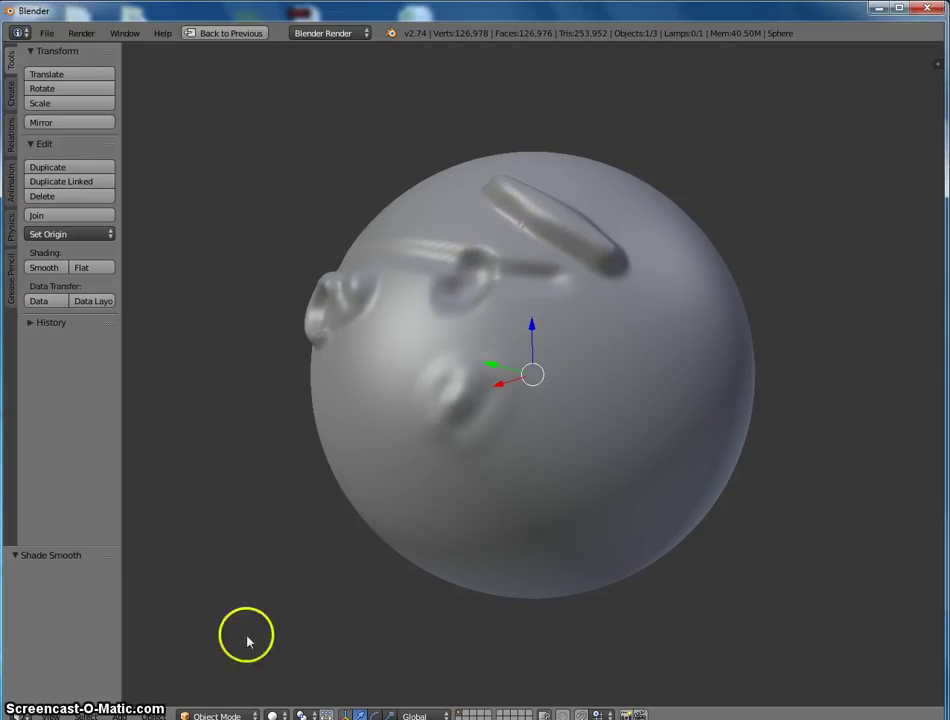
Show the sphere's base mesh in Edit Mode, and return it to Sculpt Mode
click(220, 714)
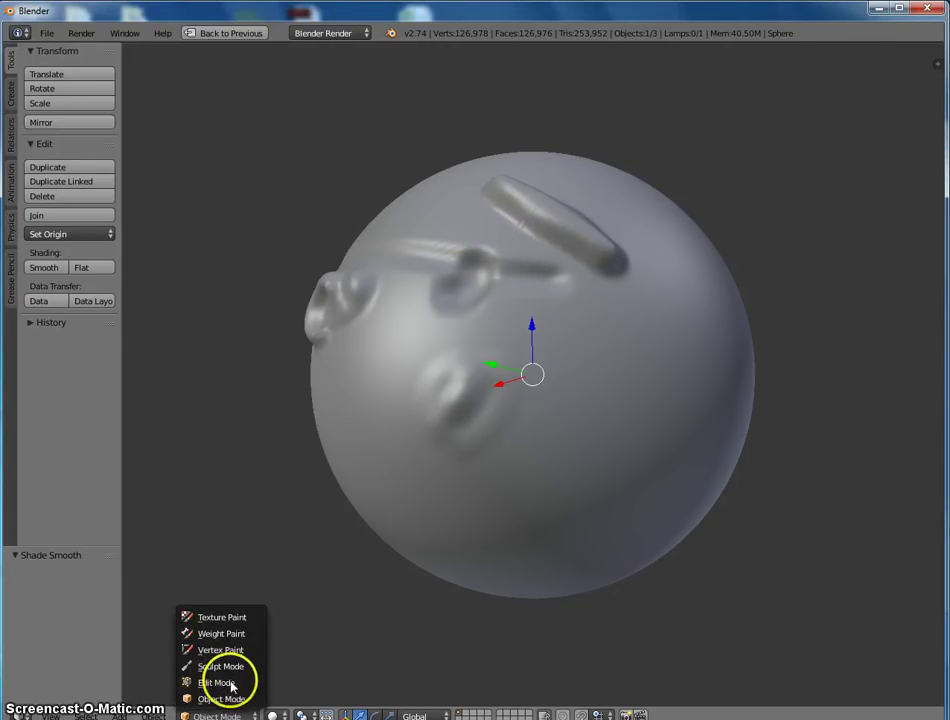
click(226, 682)
click(222, 710)
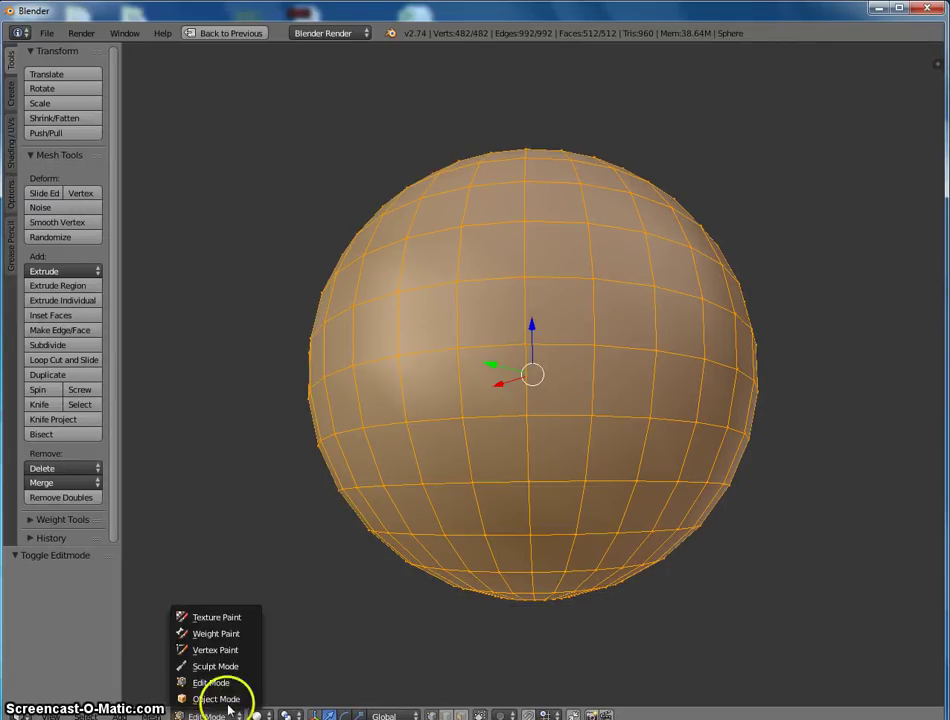
click(223, 670)
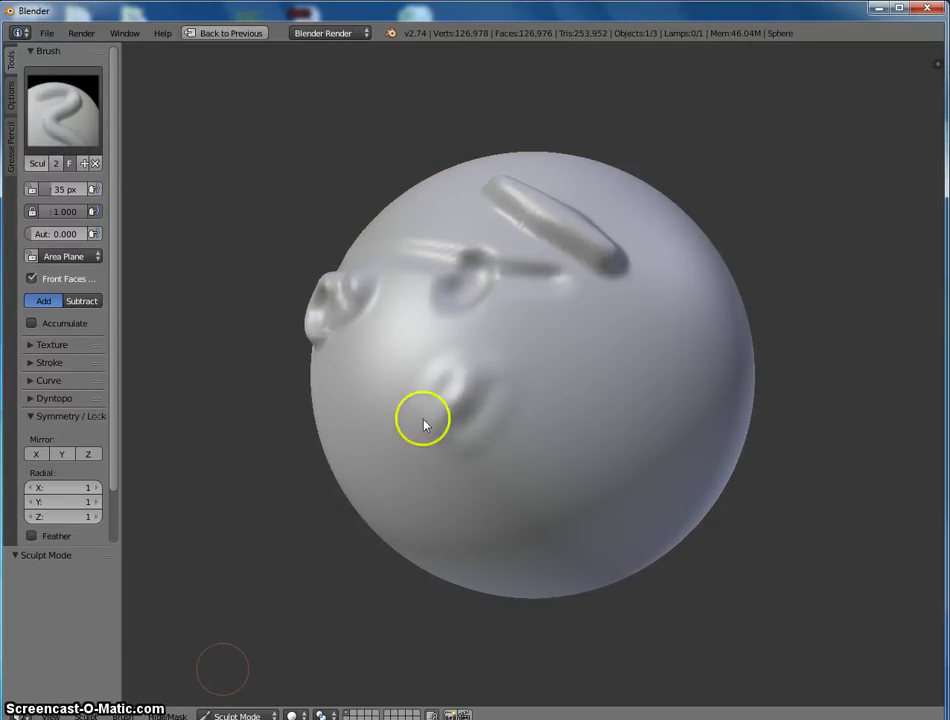
Choose the Grab brush and push the sphere's side inward next to the raised diagonal bar
middle_drag(363, 398, 72, 130)
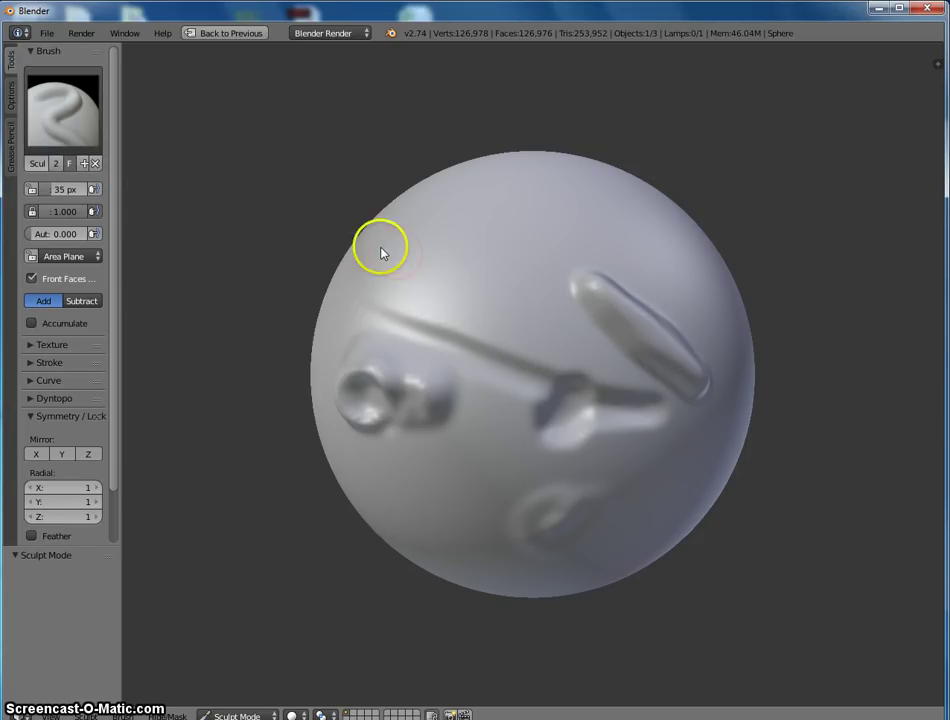
mouse_move(380, 253)
middle_down()
mouse_move(341, 187)
mouse_move(430, 148)
mouse_move(458, 206)
mouse_move(420, 250)
mouse_move(305, 190)
middle_up()
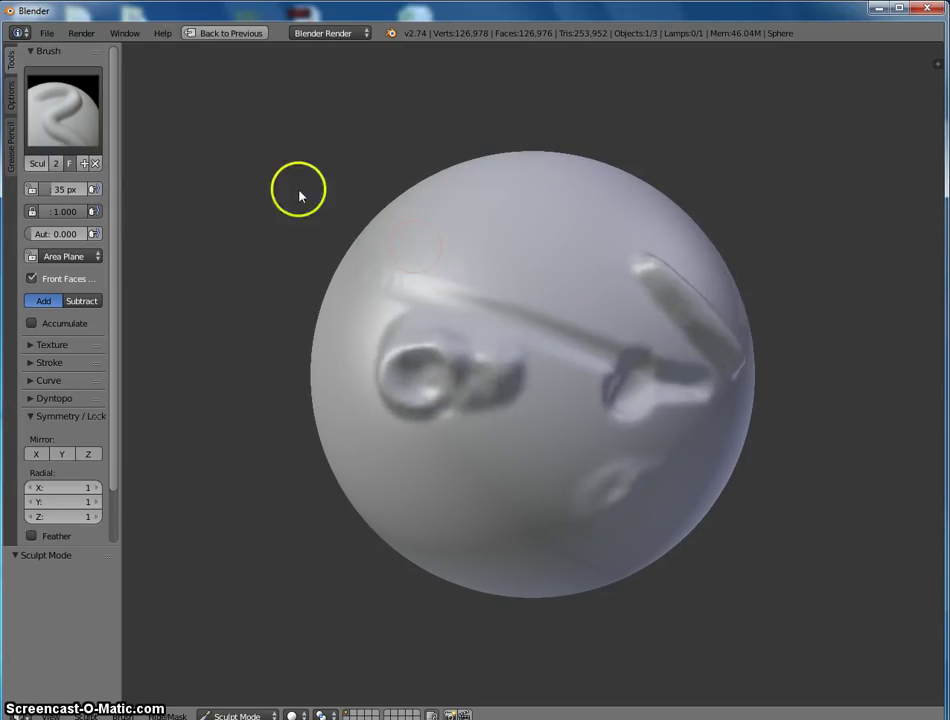
click(69, 126)
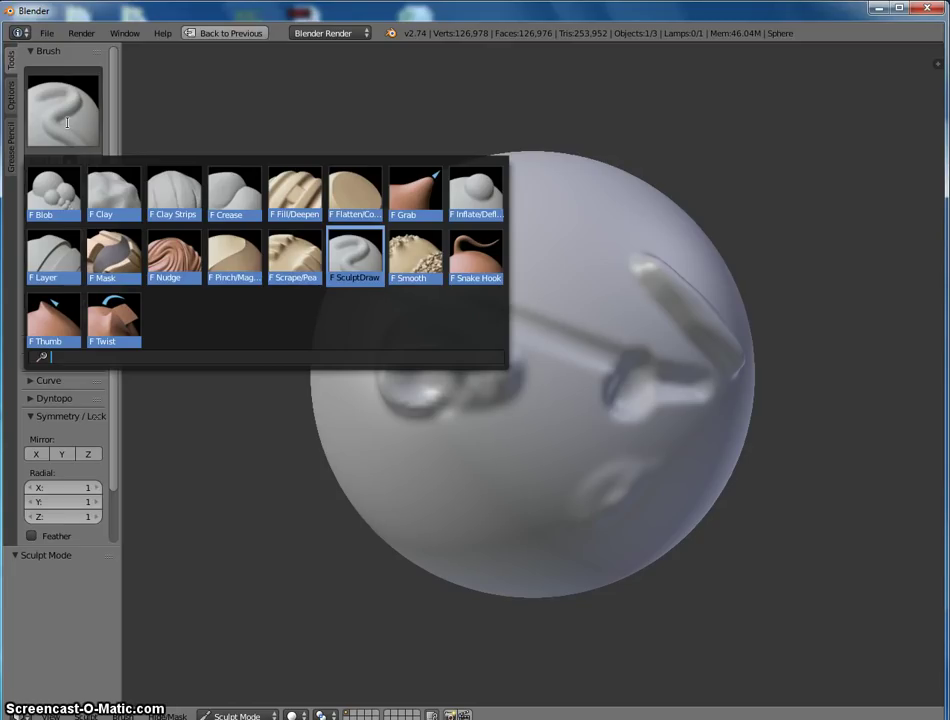
click(118, 160)
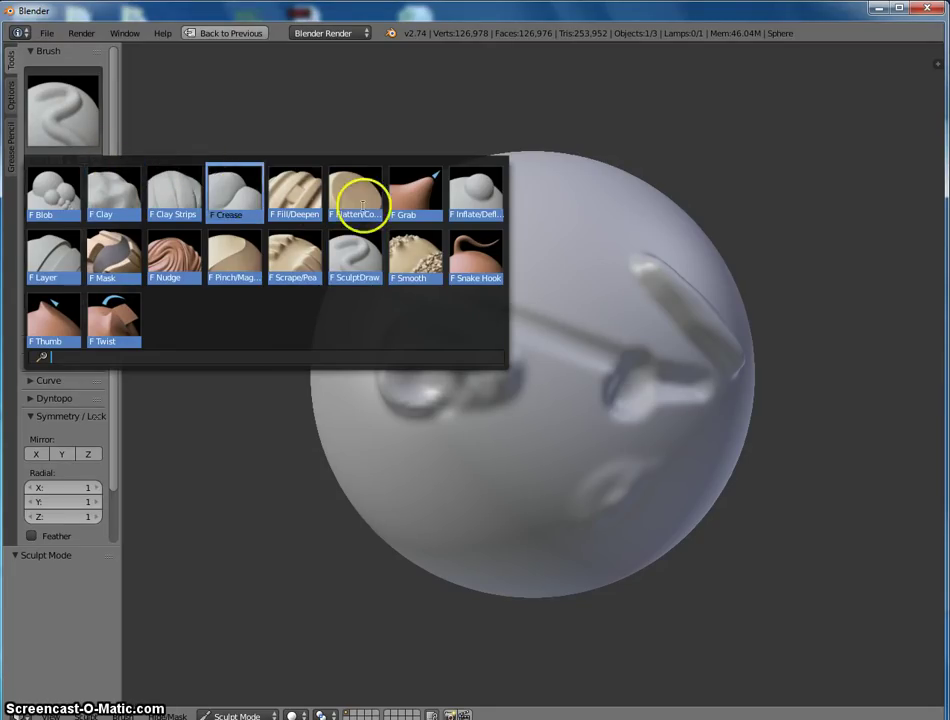
click(428, 186)
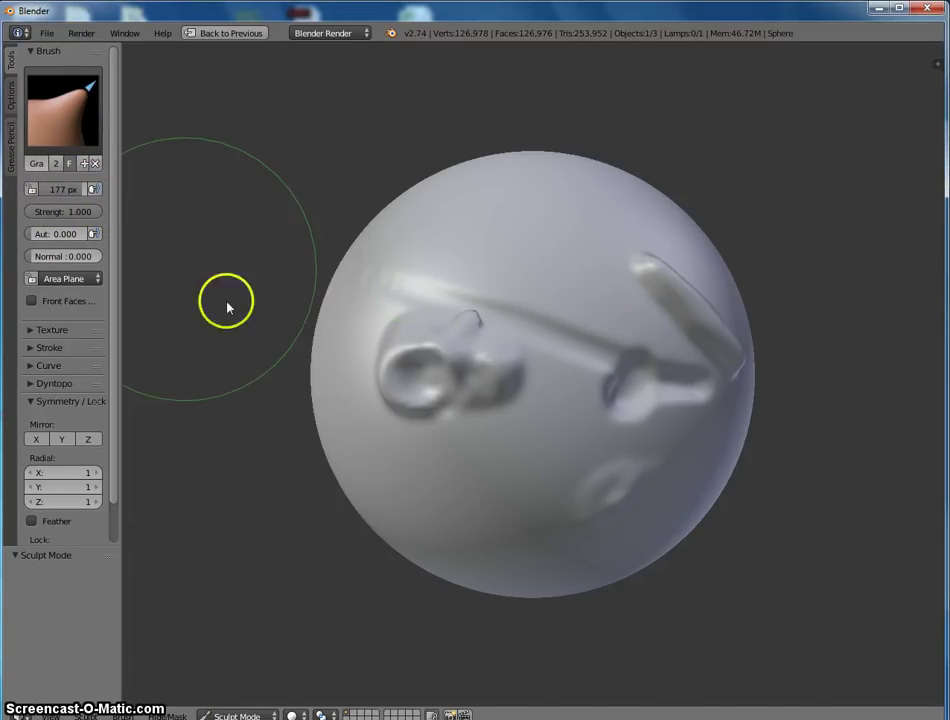
scroll(510, 381, down, 5)
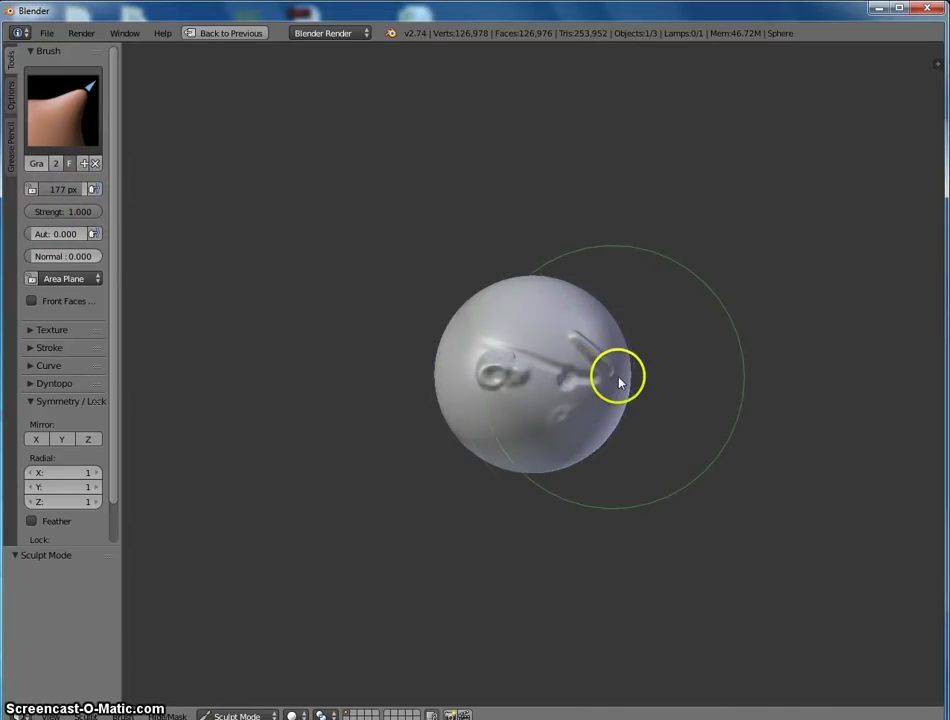
drag(619, 377, 468, 380)
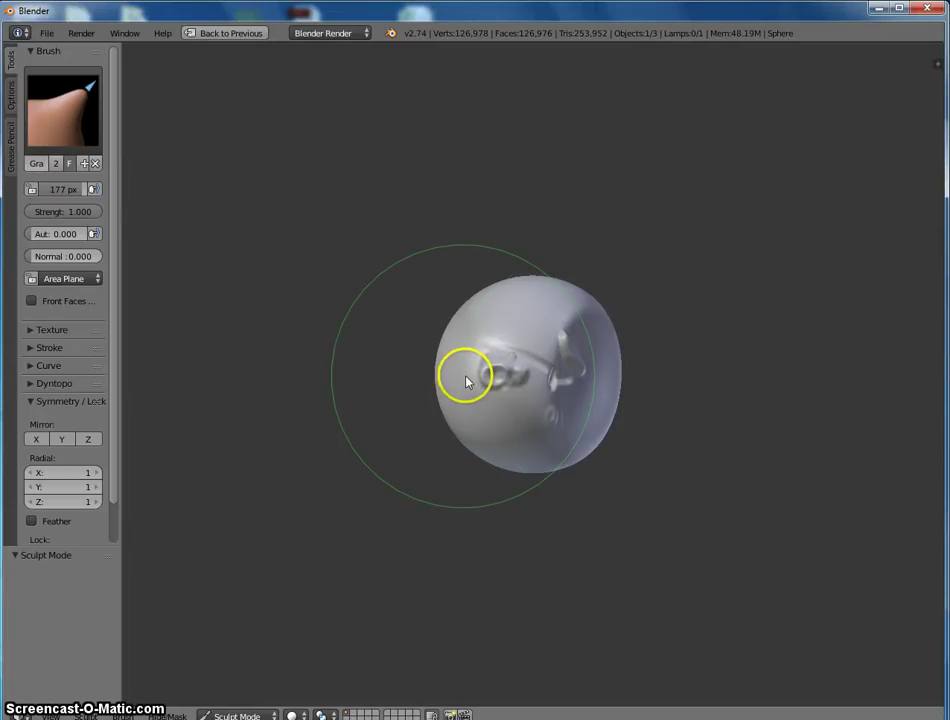
Deform further sides of the sphere with the Grab brush, then set its radius to 70 px and distort the carved details
mouse_move(467, 382)
middle_down()
mouse_move(486, 382)
mouse_move(522, 445)
mouse_move(532, 500)
mouse_move(466, 394)
mouse_move(452, 388)
mouse_move(477, 381)
mouse_move(577, 430)
mouse_move(575, 371)
mouse_move(460, 443)
mouse_move(481, 437)
mouse_move(450, 386)
mouse_move(464, 382)
mouse_move(466, 363)
mouse_move(477, 360)
mouse_move(617, 447)
mouse_move(603, 449)
middle_up()
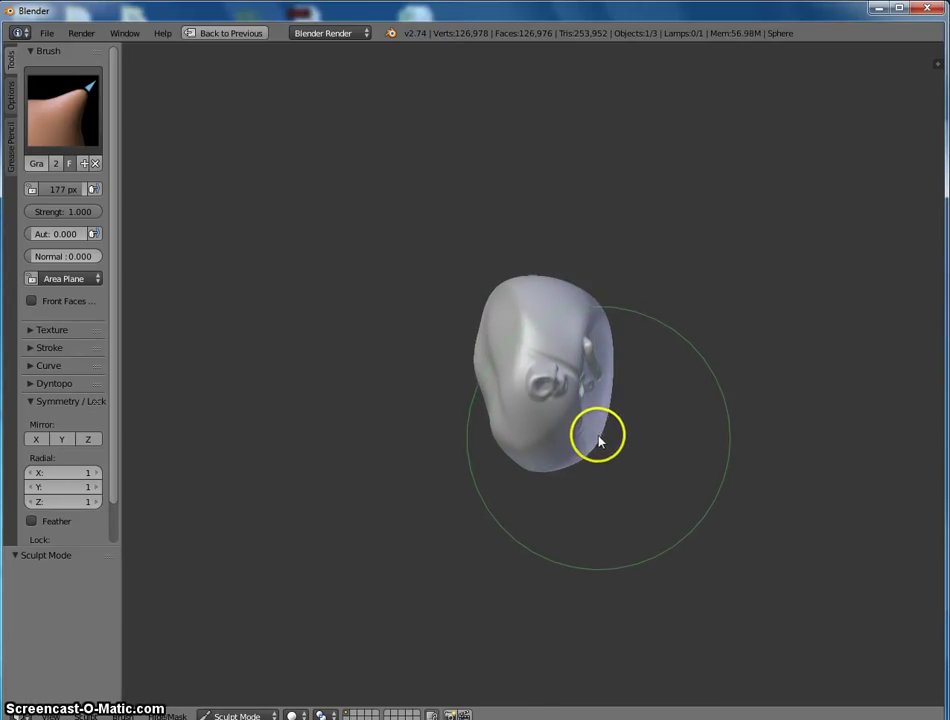
mouse_move(645, 395)
middle_down()
mouse_move(723, 447)
mouse_move(664, 456)
mouse_move(640, 399)
mouse_move(469, 409)
mouse_move(490, 403)
mouse_move(464, 388)
mouse_move(476, 387)
mouse_move(488, 450)
mouse_move(481, 430)
mouse_move(490, 386)
mouse_move(475, 378)
middle_up()
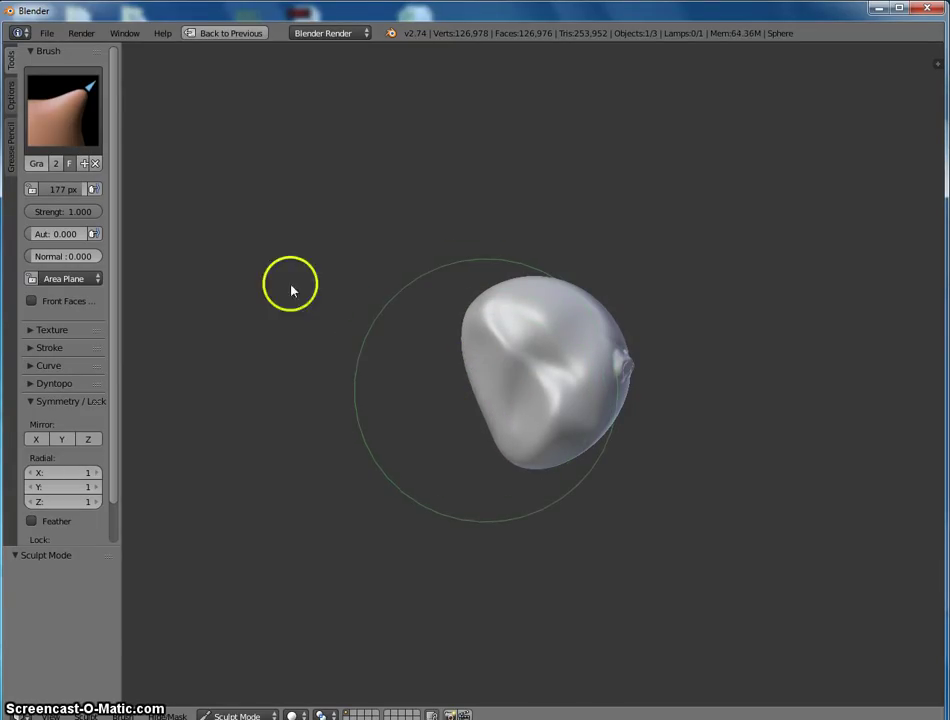
drag(78, 189, 65, 196)
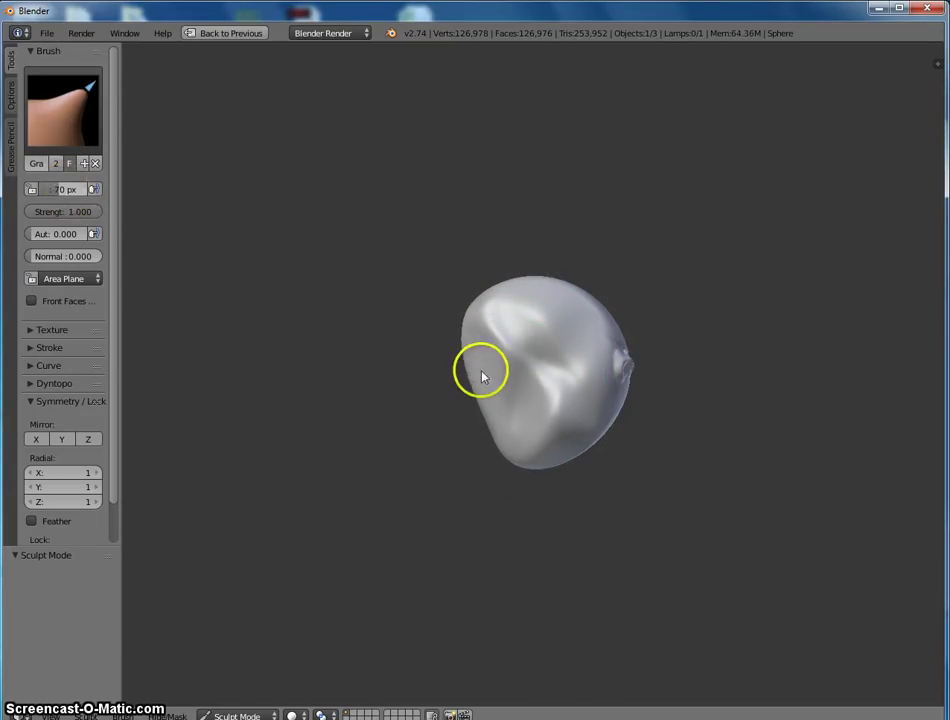
mouse_move(476, 415)
middle_down()
mouse_move(570, 416)
mouse_move(477, 466)
mouse_move(547, 424)
mouse_move(570, 367)
mouse_move(547, 396)
mouse_move(570, 383)
mouse_move(558, 358)
mouse_move(507, 342)
mouse_move(619, 430)
mouse_move(612, 362)
middle_up()
Choose the Flatten/Contrast brush and flatten areas of the deformed sphere's surface
click(77, 99)
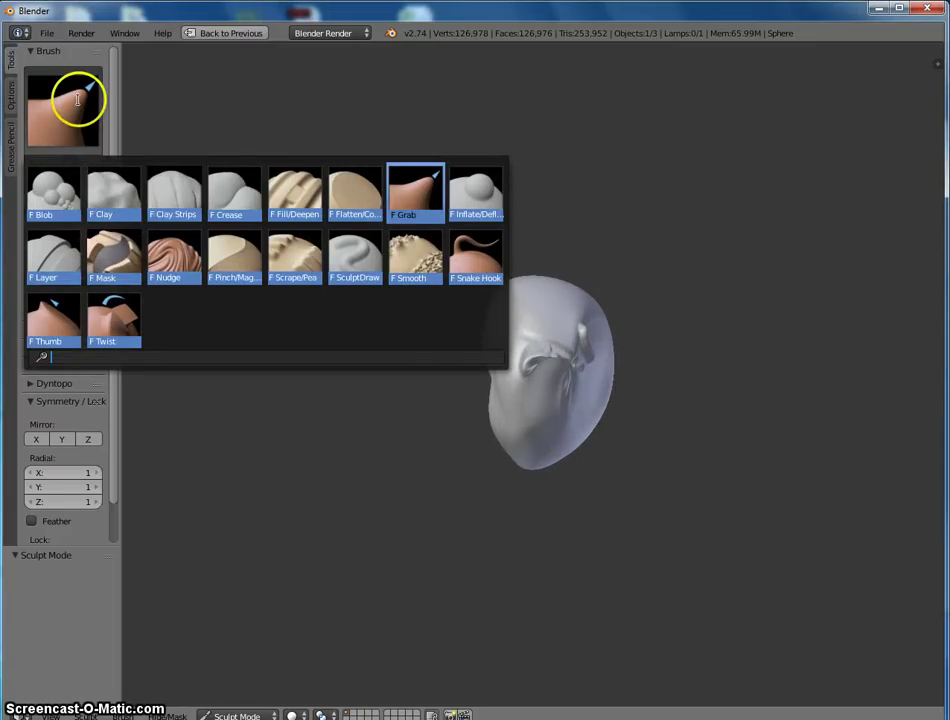
click(362, 197)
mouse_move(514, 353)
mouse_down()
mouse_move(531, 355)
mouse_move(541, 342)
mouse_move(527, 354)
mouse_move(549, 373)
mouse_move(562, 330)
mouse_move(566, 350)
mouse_up()
middle_drag(566, 350, 533, 341)
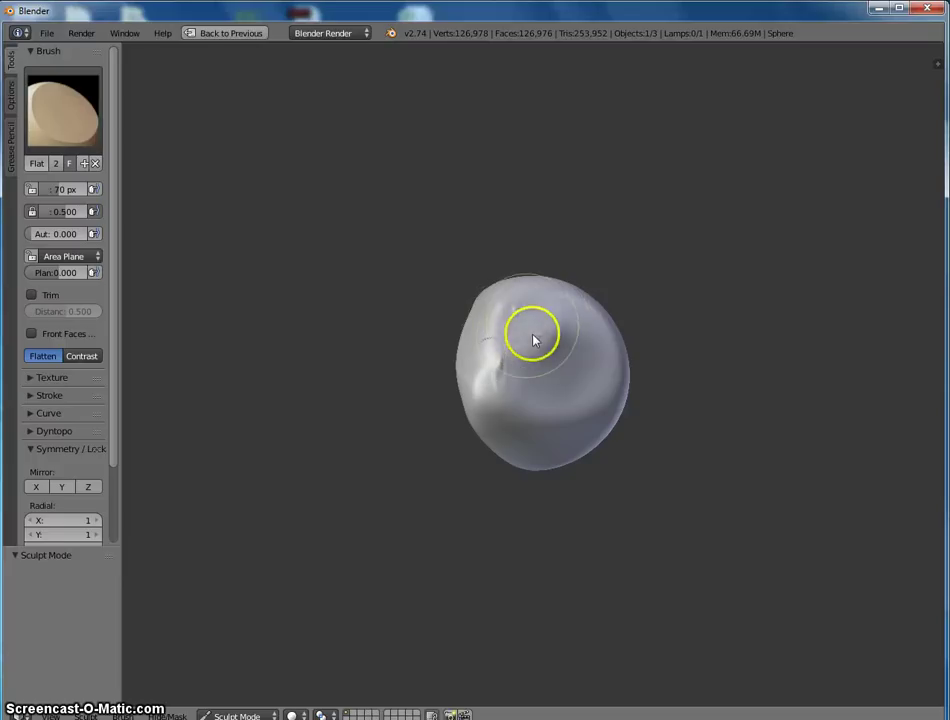
Choose the Snake Hook brush, set its radius to 24 px and pull a thin horn out of the deformed sphere
click(70, 107)
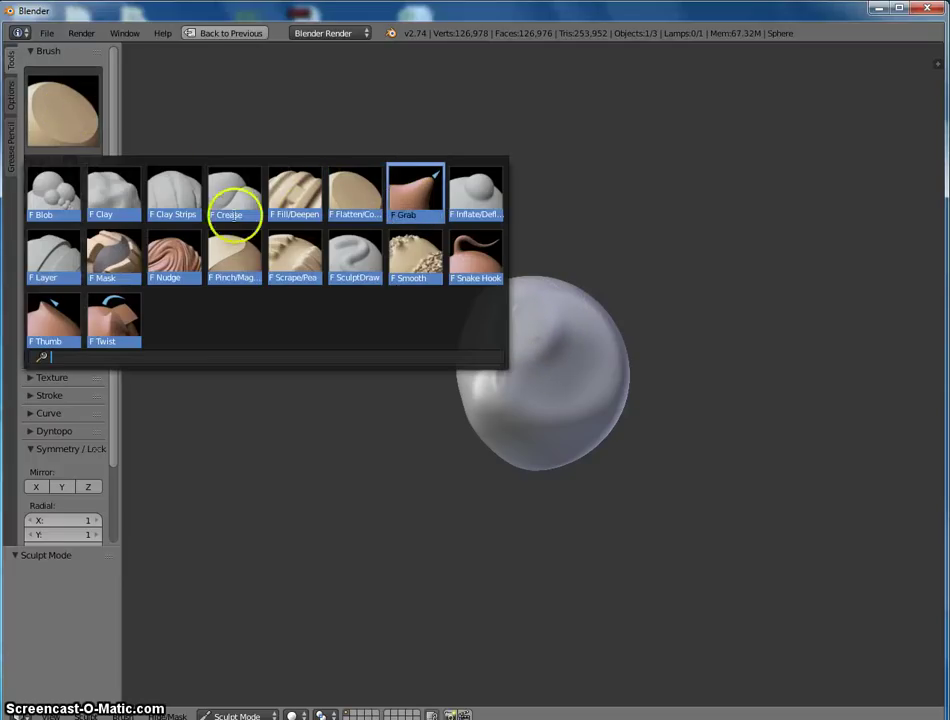
click(476, 254)
mouse_move(567, 341)
middle_down()
mouse_move(545, 360)
mouse_move(640, 381)
middle_up()
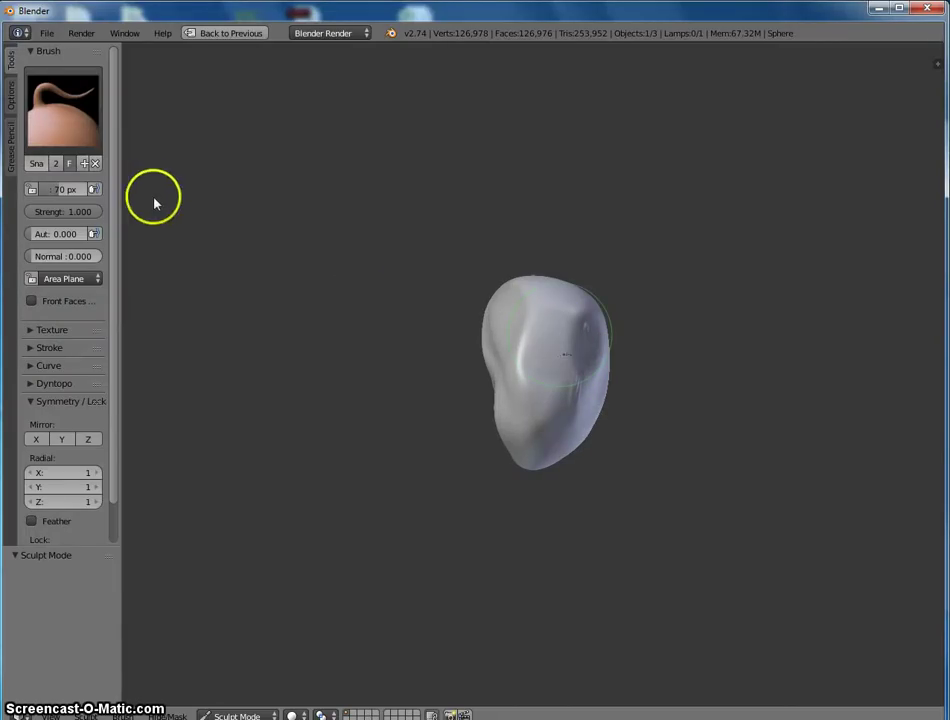
drag(72, 192, 46, 190)
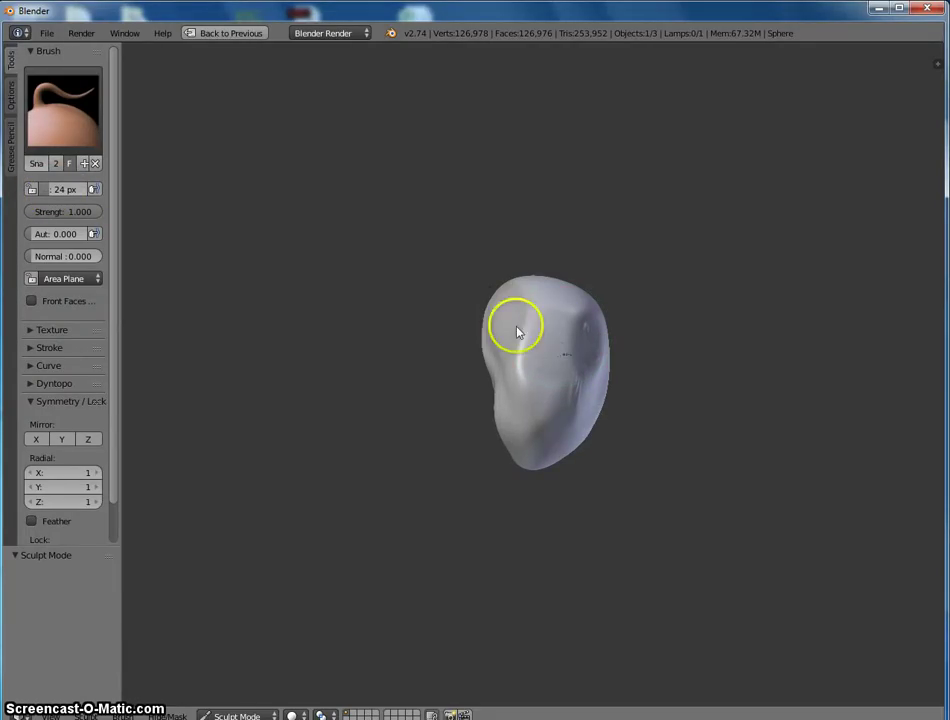
middle_drag(568, 318, 604, 322)
mouse_move(607, 320)
mouse_down()
mouse_move(638, 301)
mouse_move(636, 290)
mouse_up()
mouse_move(717, 375)
middle_down()
mouse_move(520, 377)
mouse_move(560, 330)
mouse_move(630, 318)
mouse_move(651, 355)
mouse_move(655, 395)
middle_up()
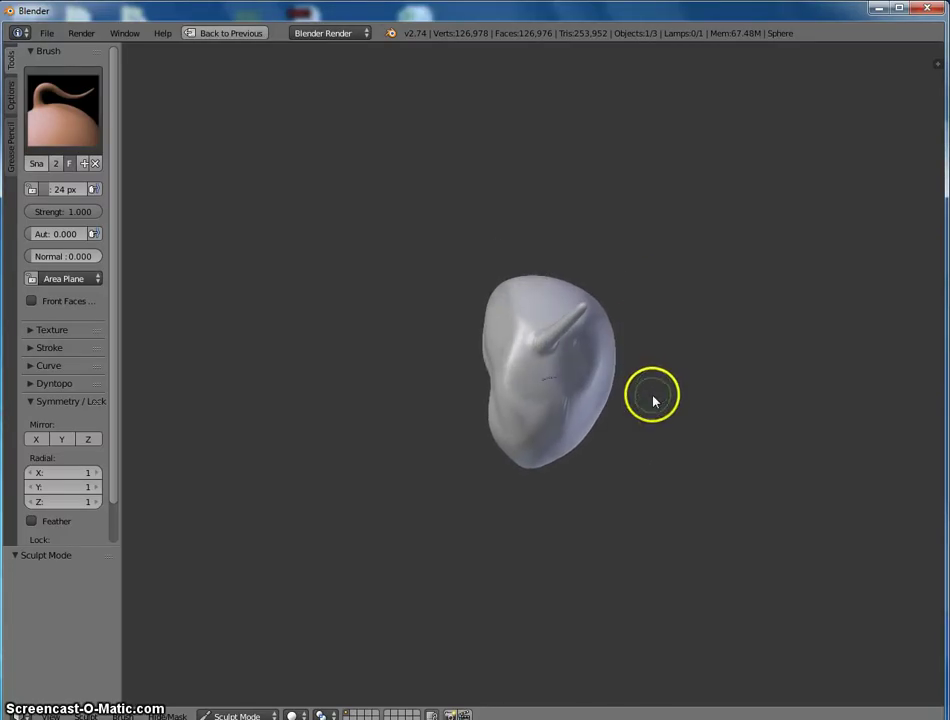
Choose the Clay brush and build up small bumps across the area below and beside the horn
click(62, 115)
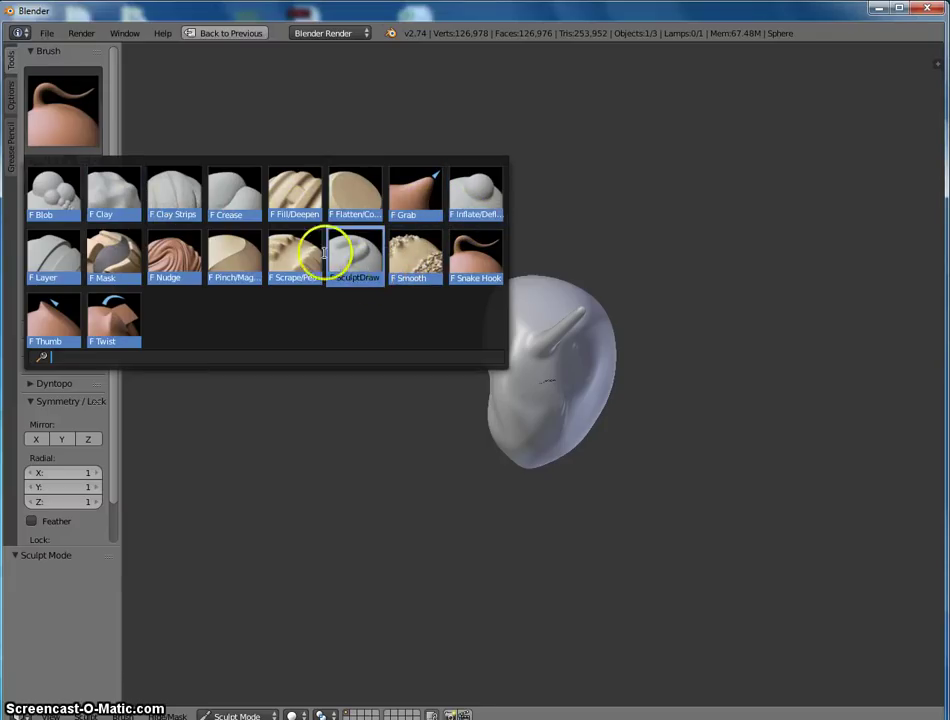
click(100, 192)
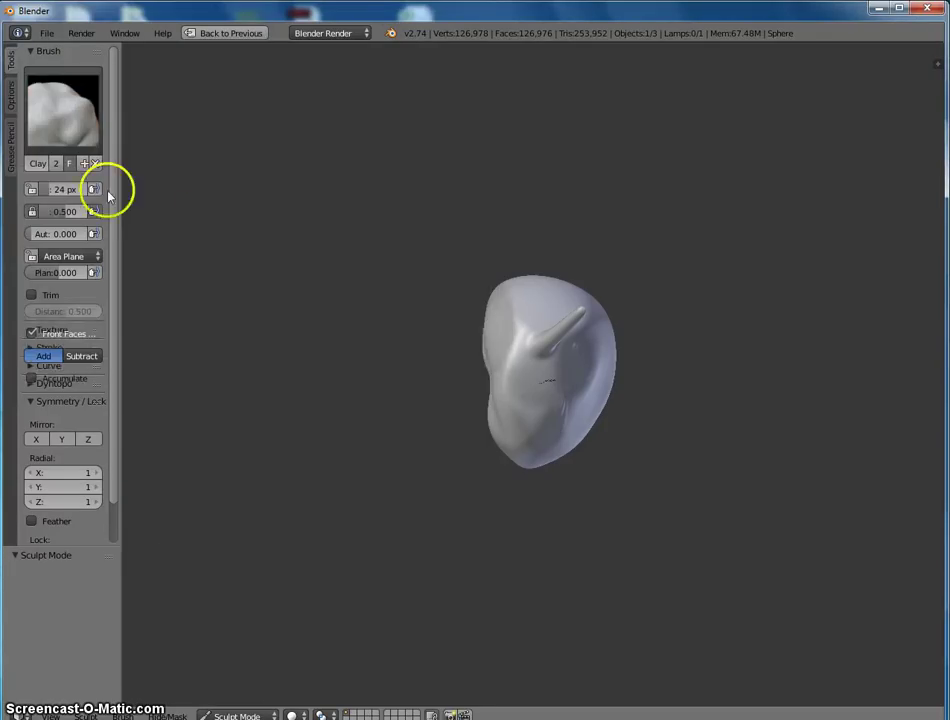
click(541, 406)
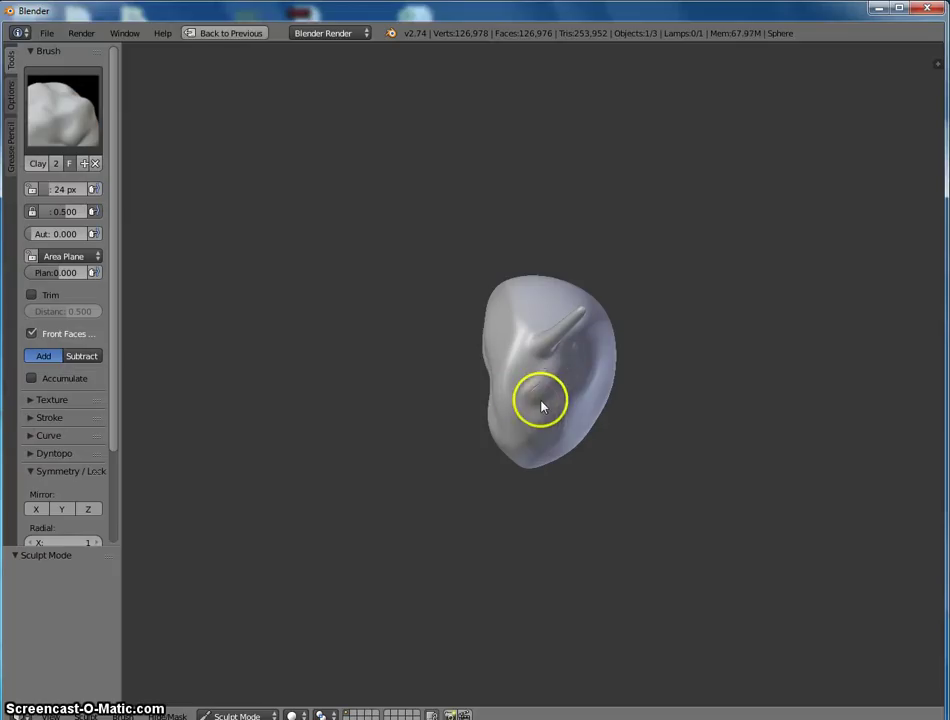
middle_drag(568, 407, 560, 369)
scroll(528, 377, up, 3)
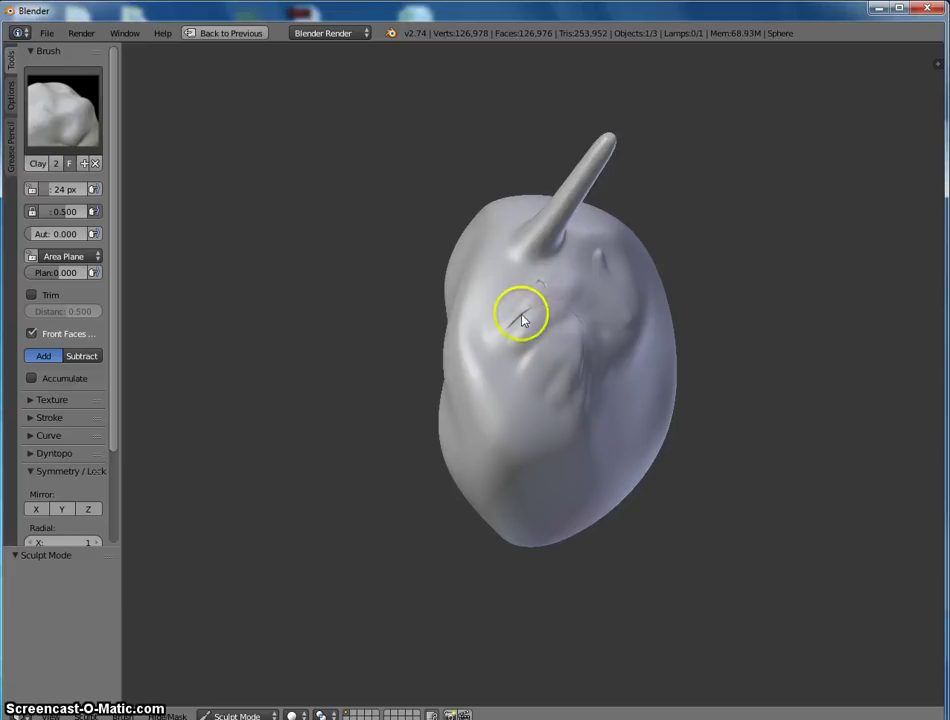
middle_drag(522, 320, 549, 386)
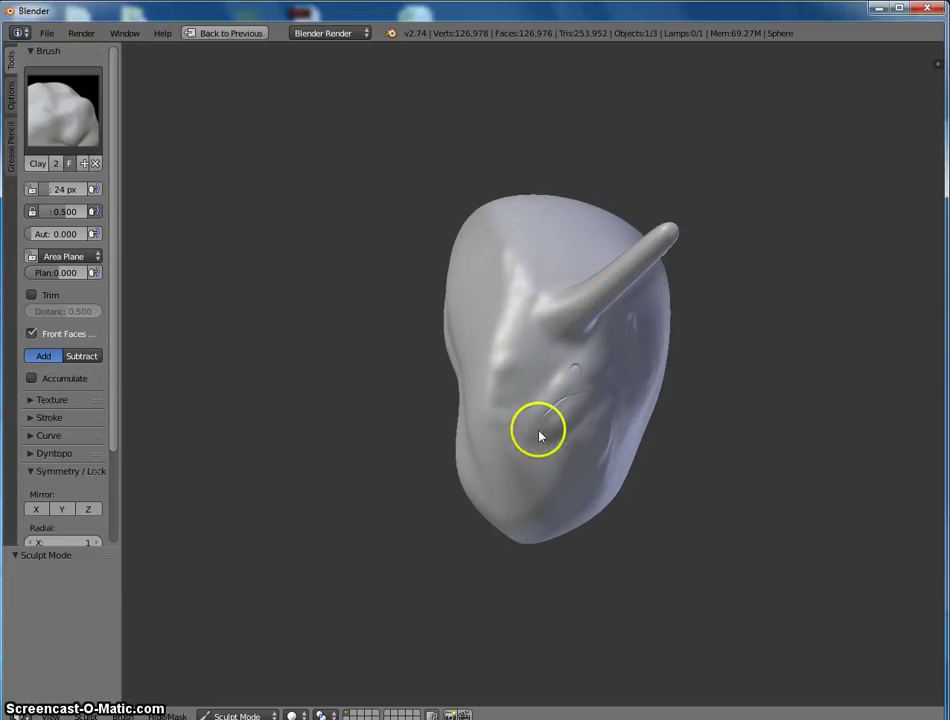
mouse_move(539, 436)
mouse_down()
mouse_move(517, 479)
mouse_move(509, 418)
mouse_move(518, 318)
mouse_up()
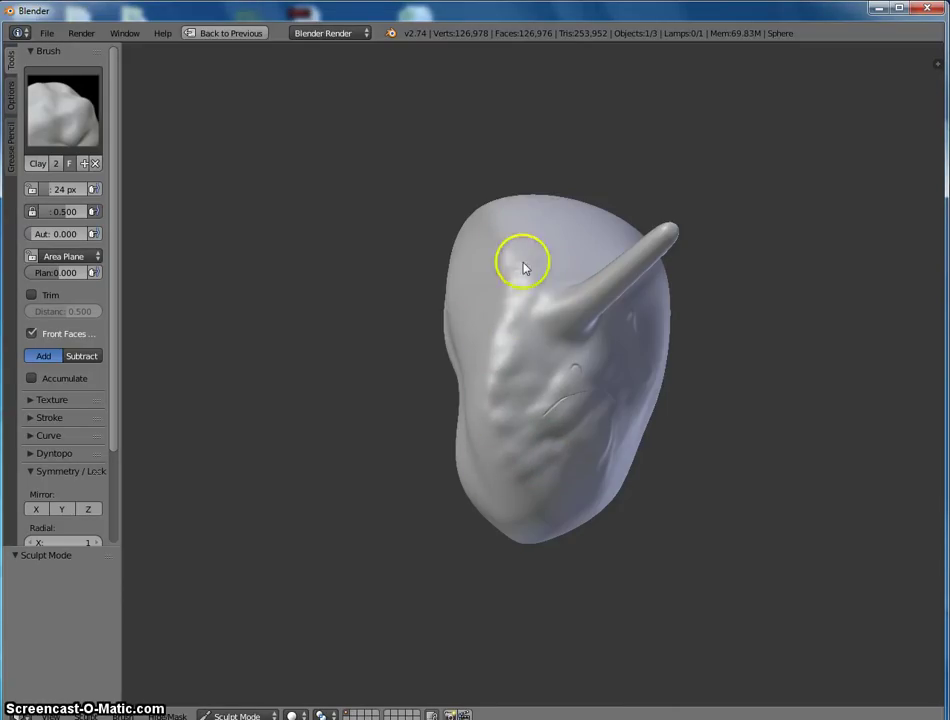
middle_drag(522, 266, 496, 386)
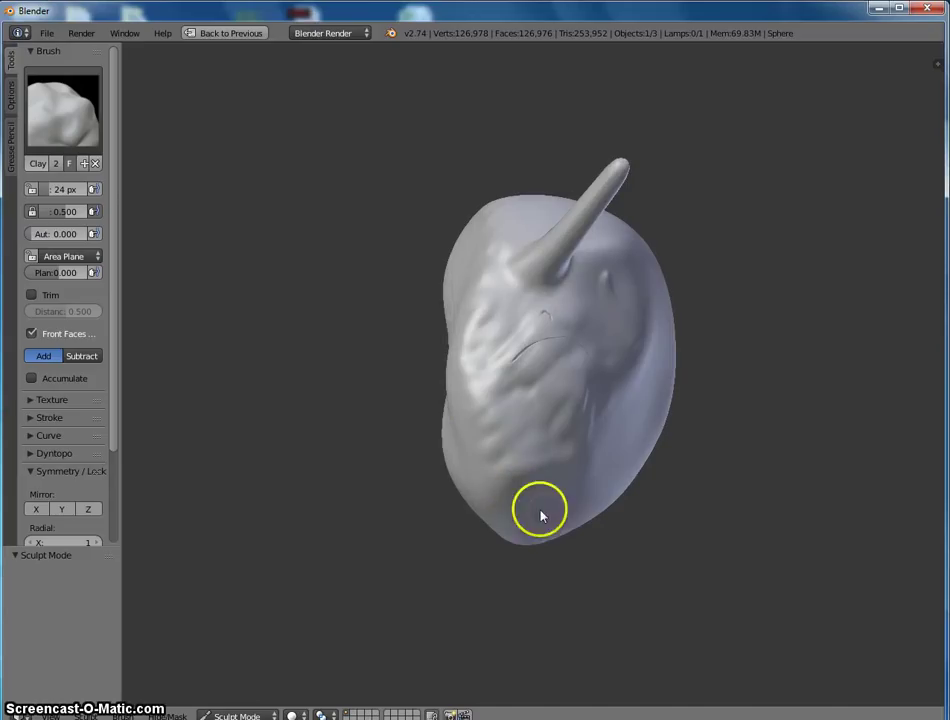
Enlarge the Clay brush radius to 116 px and add broader clay strokes on the sphere's side
middle_drag(540, 516, 551, 360)
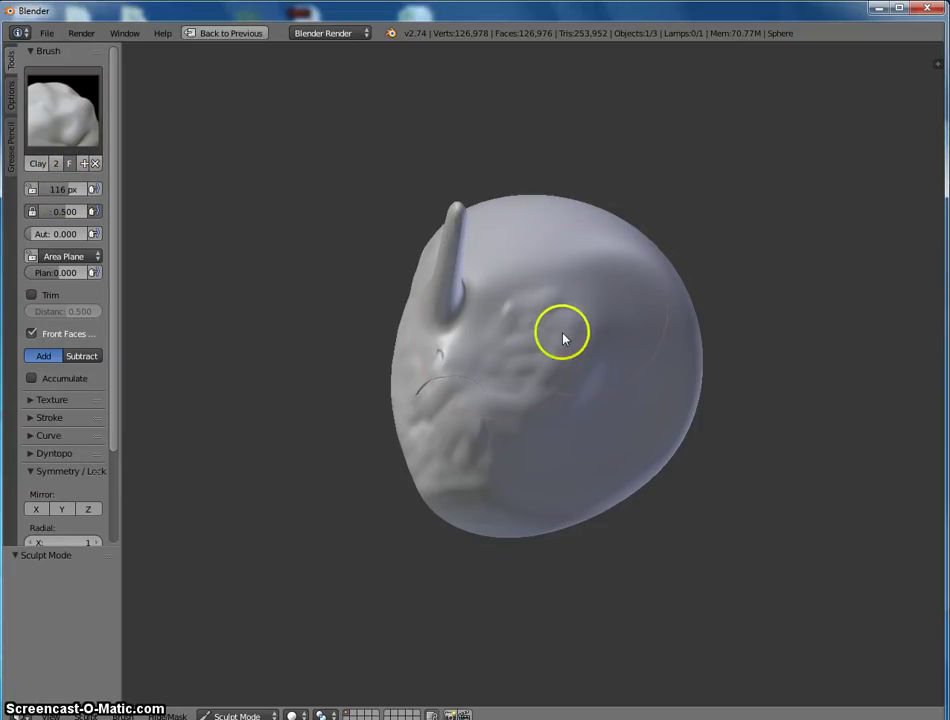
mouse_move(588, 390)
mouse_down()
mouse_move(513, 308)
mouse_move(437, 278)
mouse_move(536, 390)
mouse_up()
mouse_move(497, 449)
middle_down()
mouse_move(573, 382)
mouse_move(643, 369)
middle_up()
mouse_move(533, 278)
middle_down()
mouse_move(583, 392)
mouse_move(562, 377)
middle_up()
scroll(566, 375, down, 3)
mouse_move(683, 343)
middle_down()
mouse_move(471, 301)
mouse_move(541, 310)
middle_up()
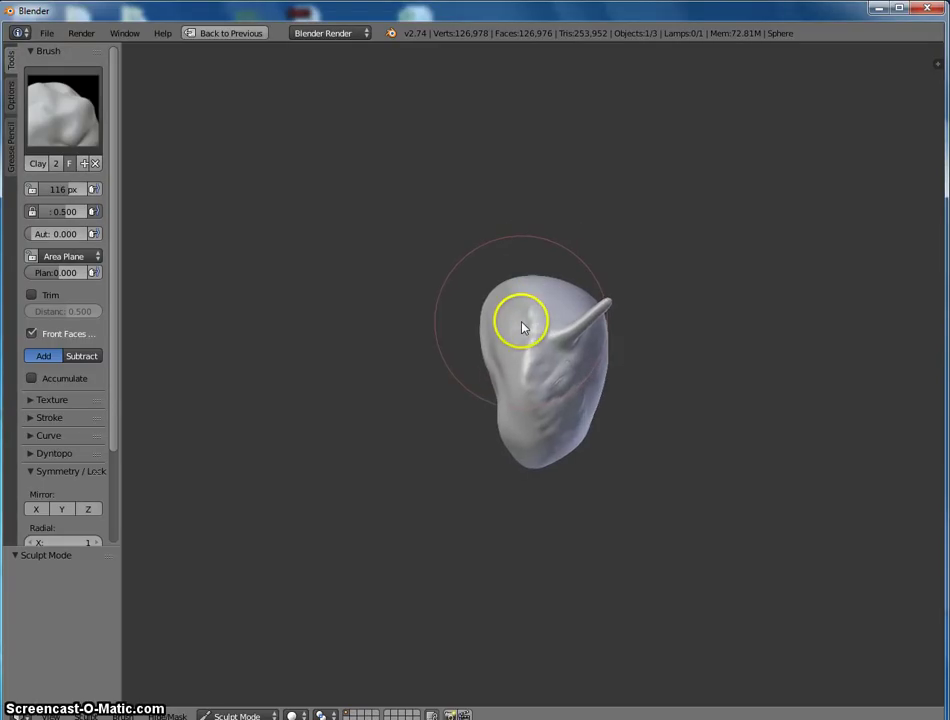
scroll(524, 324, up, 3)
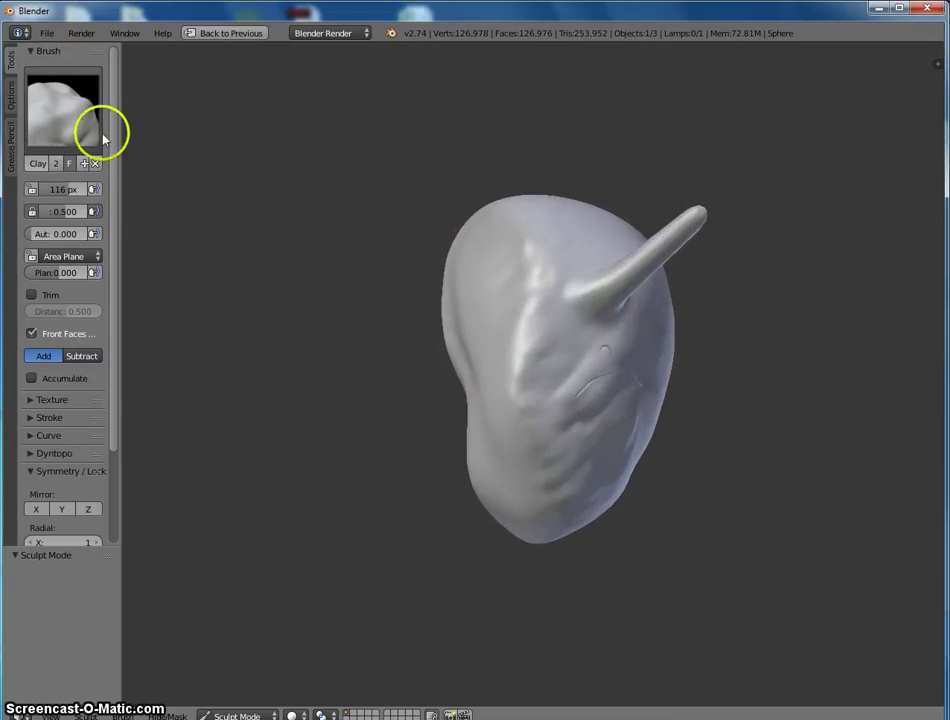
Add a new texture to the Clay brush and set its type to Marble
drag(117, 121, 124, 262)
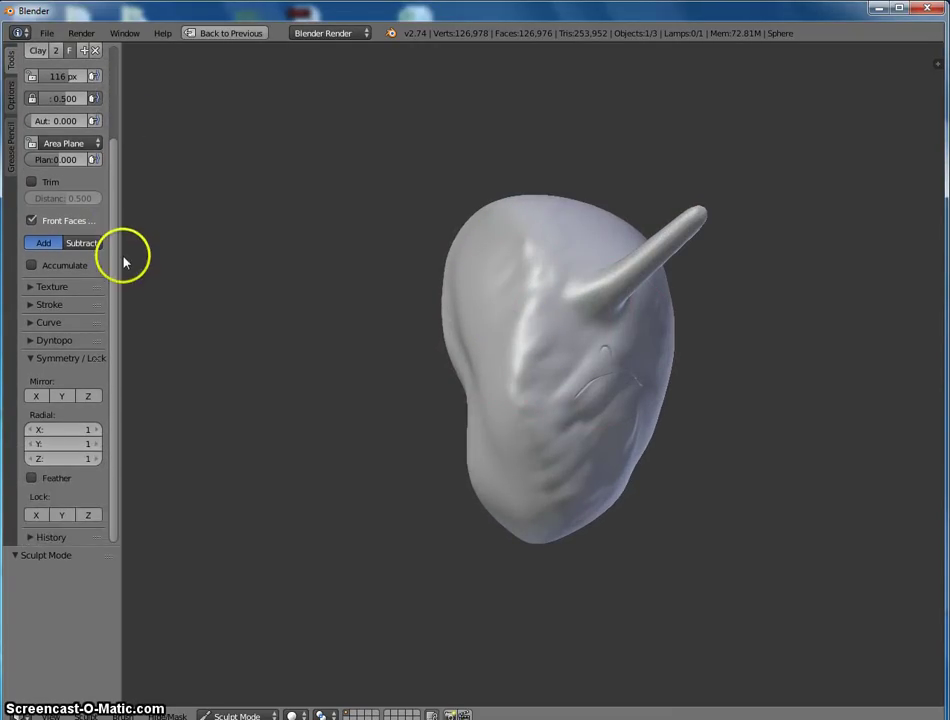
click(49, 289)
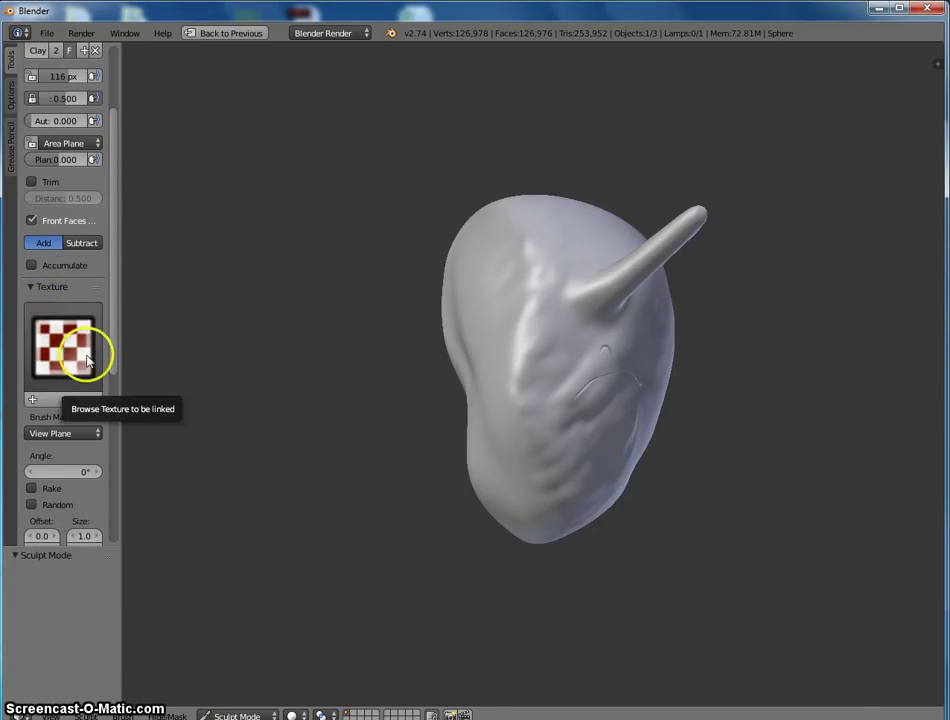
scroll(88, 360, down, 1)
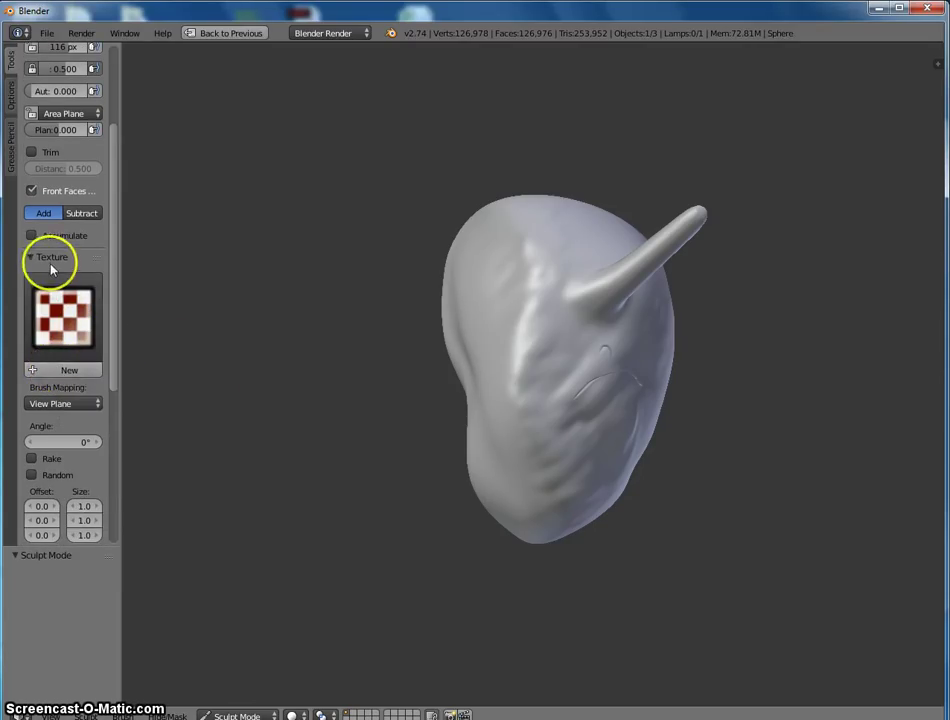
click(55, 372)
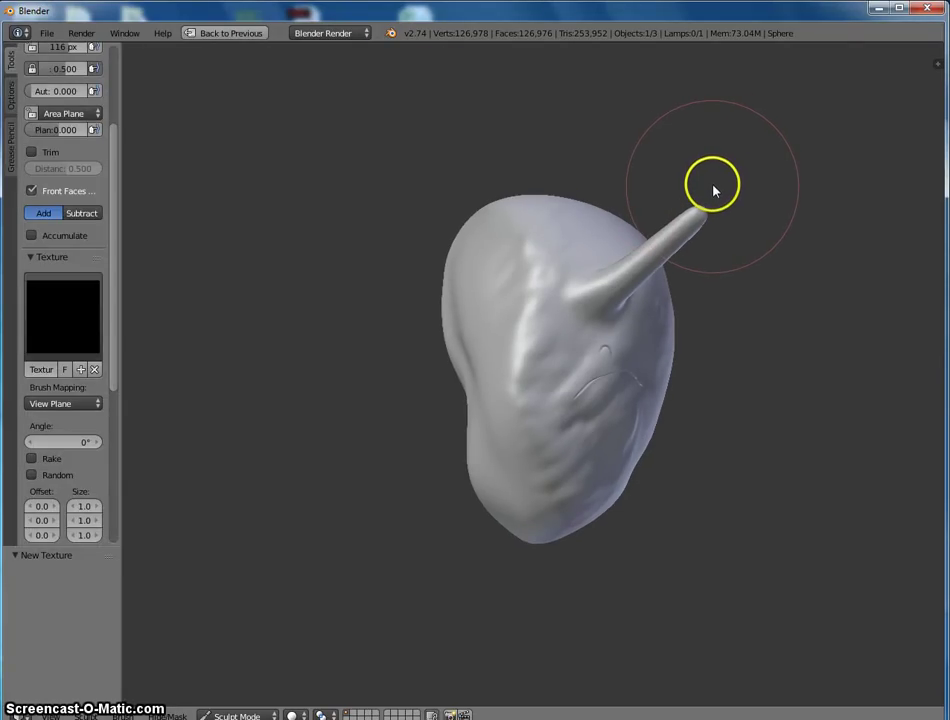
key(ctrl+Up)
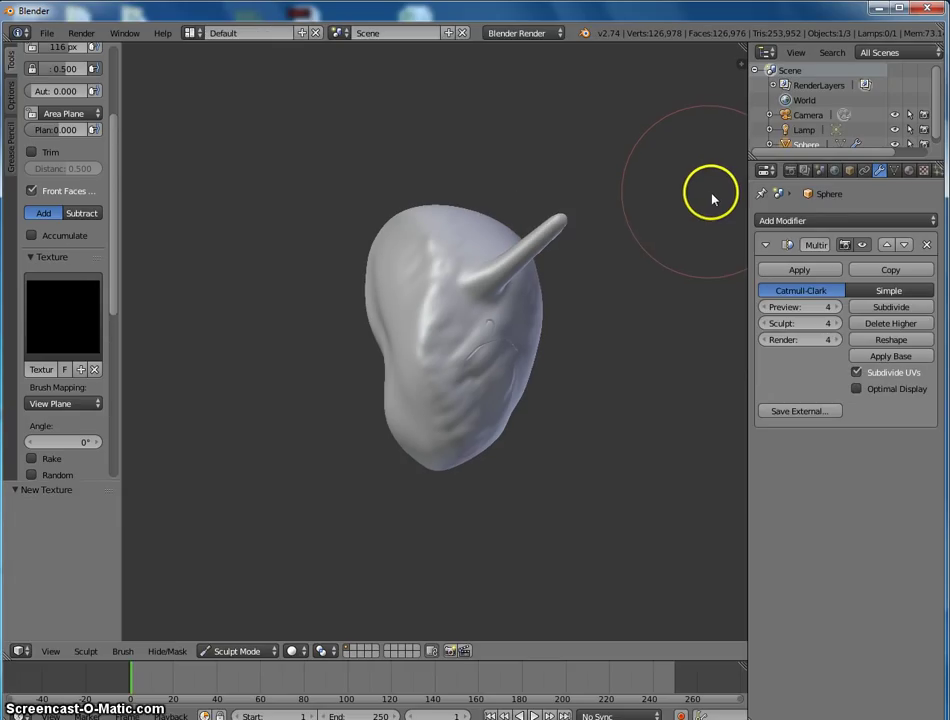
click(923, 171)
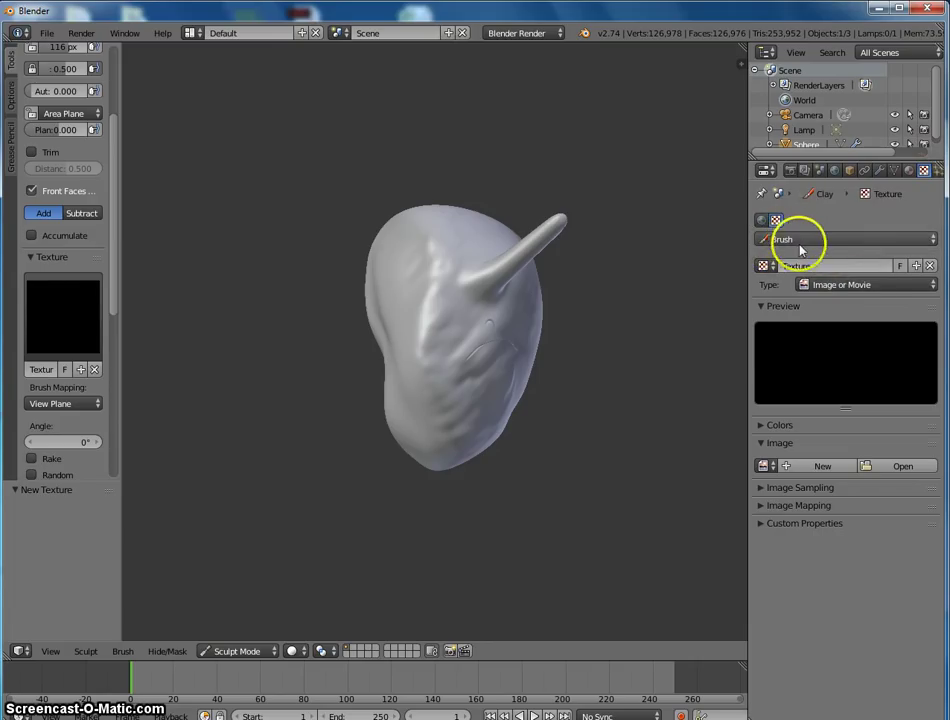
click(866, 285)
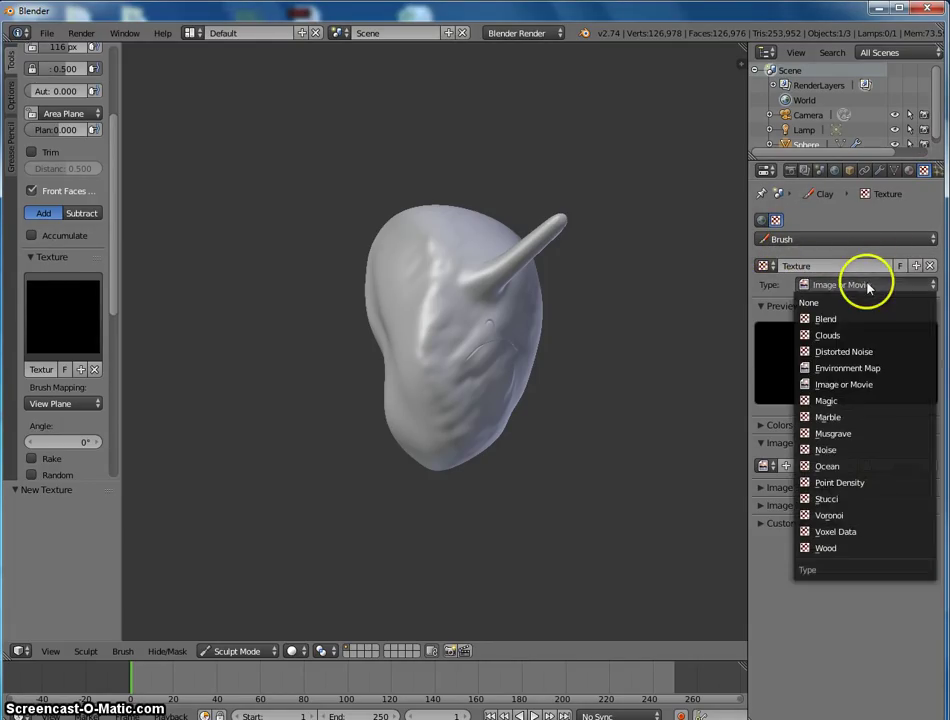
click(840, 417)
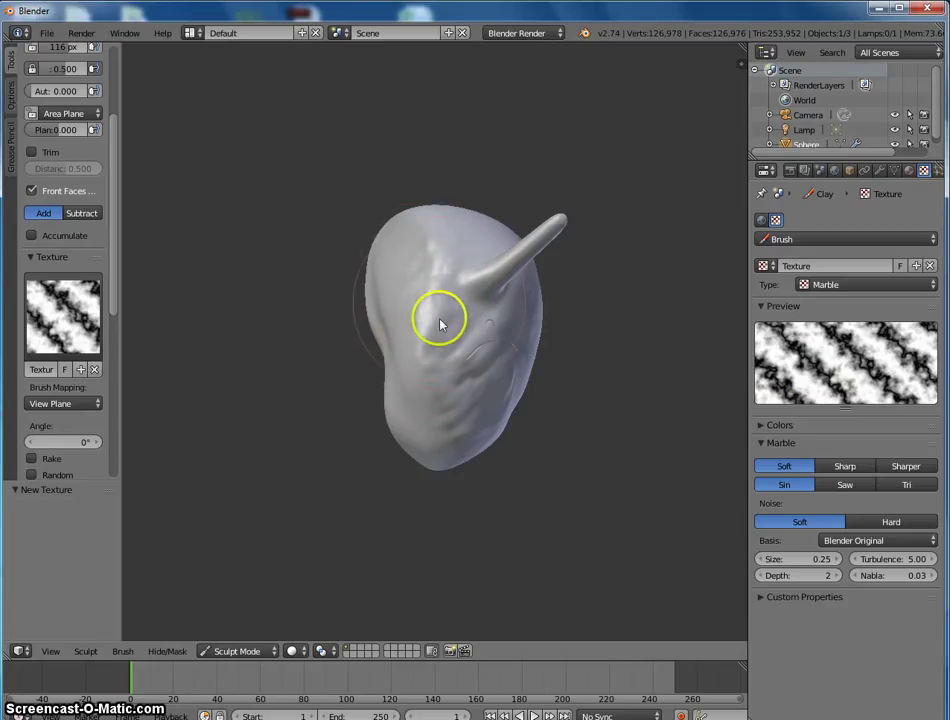
Sculpt the marble texture onto the surface below the horn and across the sphere's adjacent sides
mouse_move(440, 323)
mouse_down()
mouse_move(430, 375)
mouse_move(416, 265)
mouse_move(401, 264)
mouse_move(462, 259)
mouse_move(403, 269)
mouse_move(408, 256)
mouse_move(420, 263)
mouse_move(420, 377)
mouse_move(483, 377)
mouse_move(508, 337)
mouse_move(500, 278)
mouse_move(473, 280)
mouse_move(493, 335)
mouse_up()
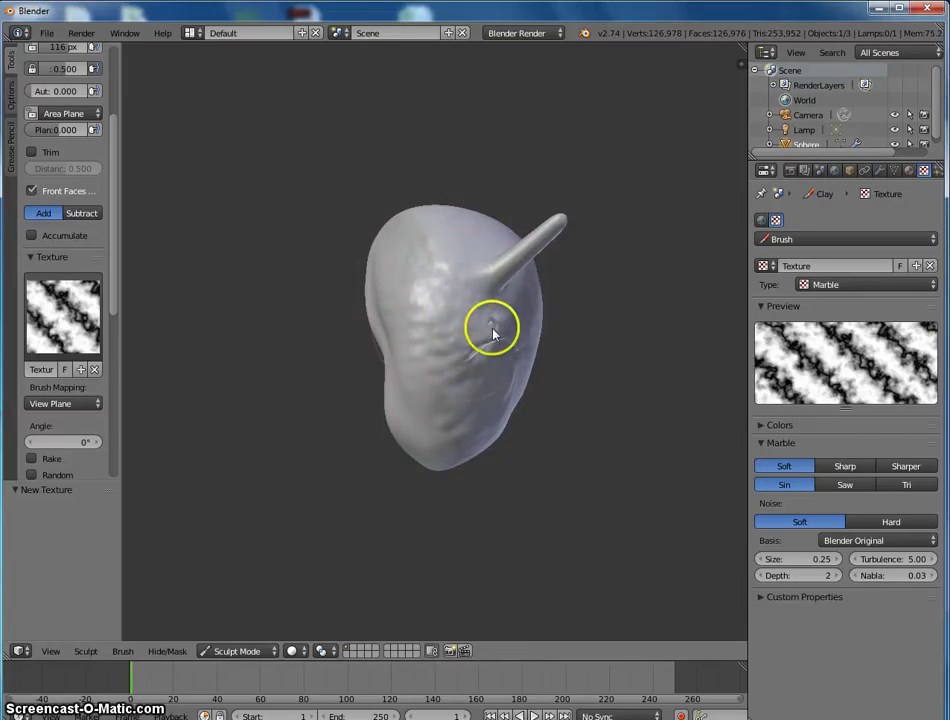
mouse_move(493, 335)
middle_down()
mouse_move(433, 356)
mouse_move(452, 315)
middle_up()
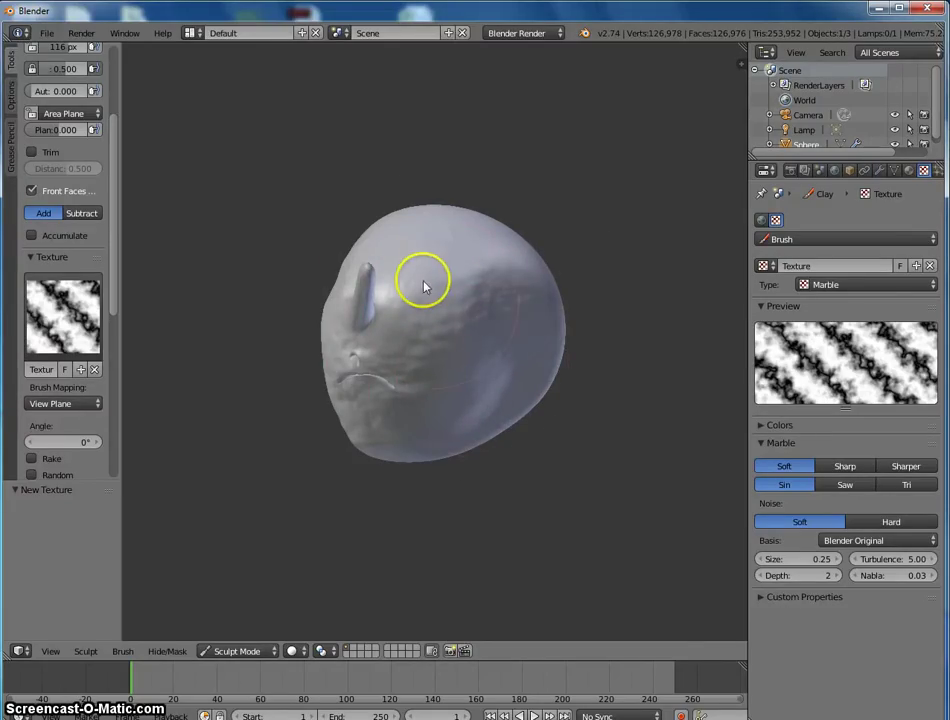
middle_drag(541, 350, 447, 335)
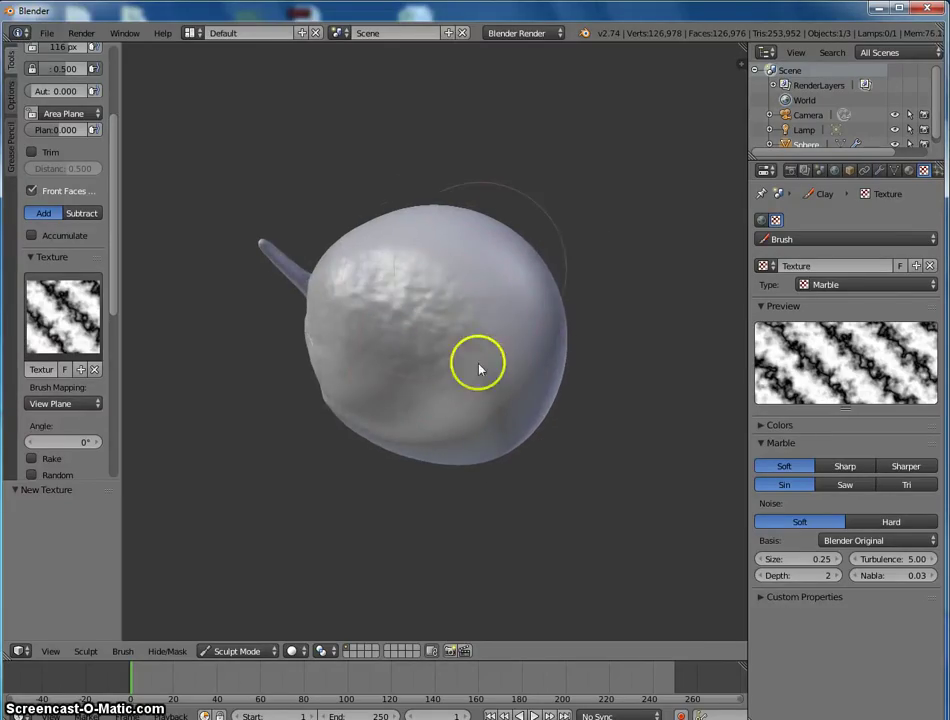
mouse_move(472, 410)
middle_down()
mouse_move(426, 409)
mouse_move(430, 339)
middle_up()
mouse_move(430, 339)
mouse_down()
mouse_move(435, 350)
mouse_move(395, 413)
mouse_move(371, 424)
mouse_move(503, 405)
mouse_move(520, 318)
mouse_up()
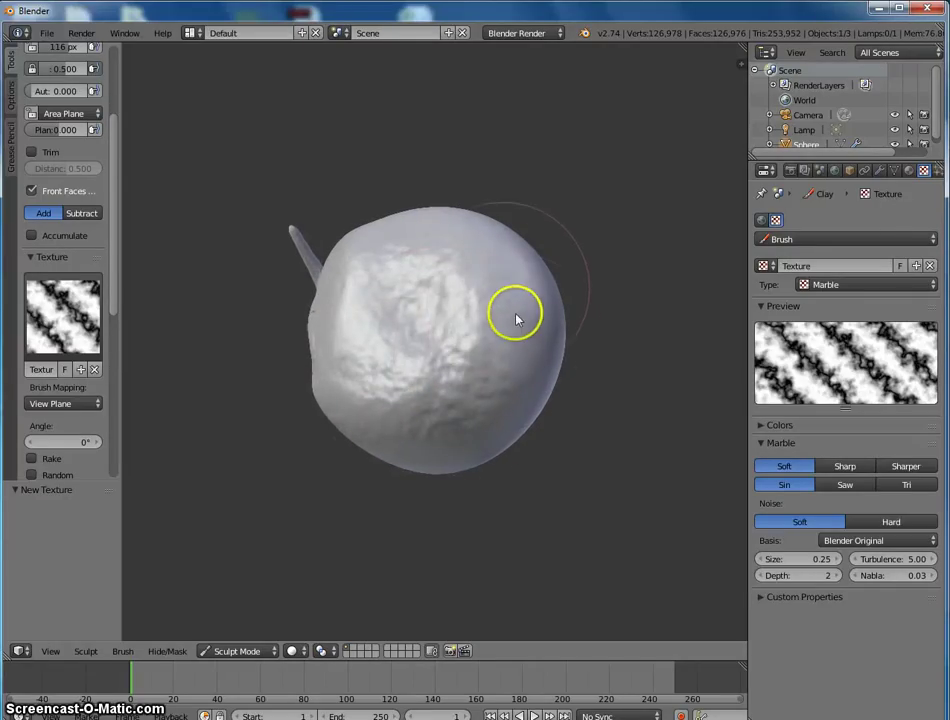
Continue the marble-textured Clay strokes around the back and remaining sides of the sphere
mouse_move(520, 318)
middle_down()
mouse_move(470, 345)
mouse_move(413, 286)
middle_up()
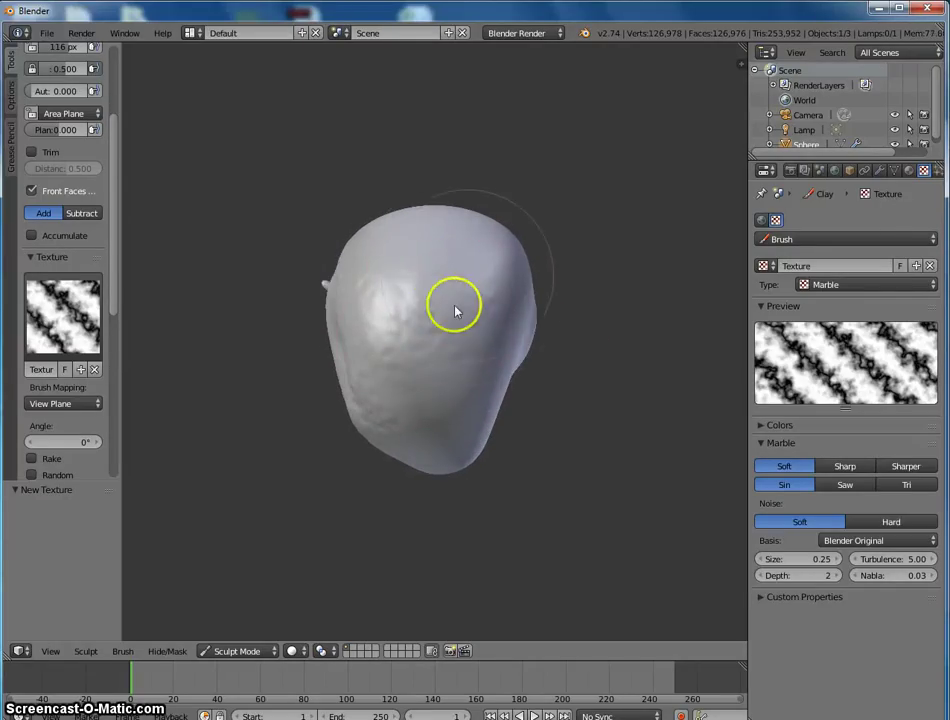
mouse_move(472, 425)
middle_down()
mouse_move(513, 371)
mouse_move(439, 364)
middle_up()
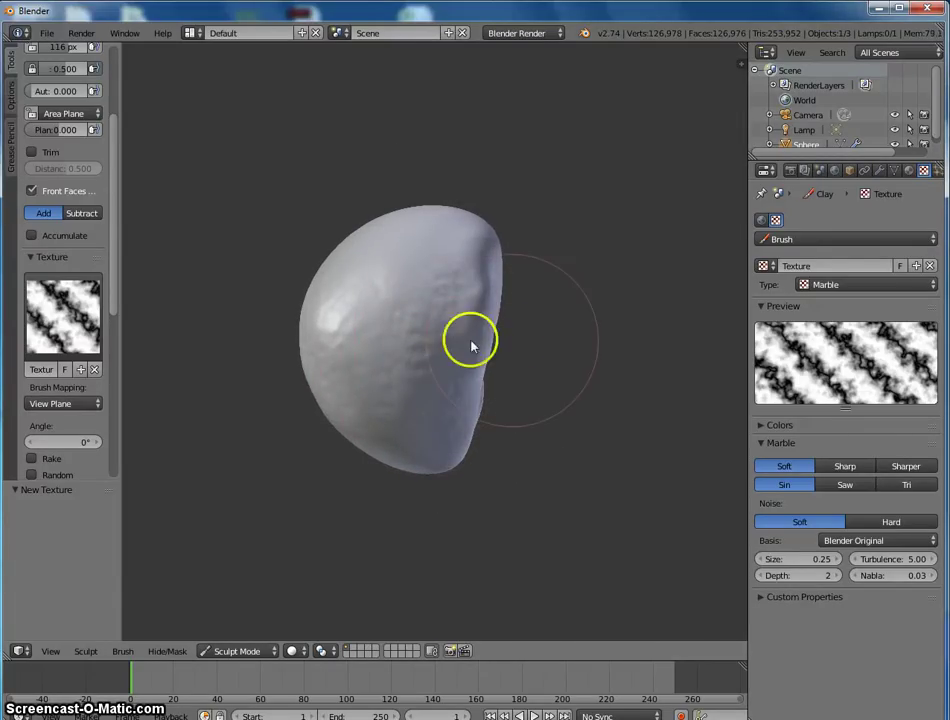
middle_drag(471, 339, 376, 340)
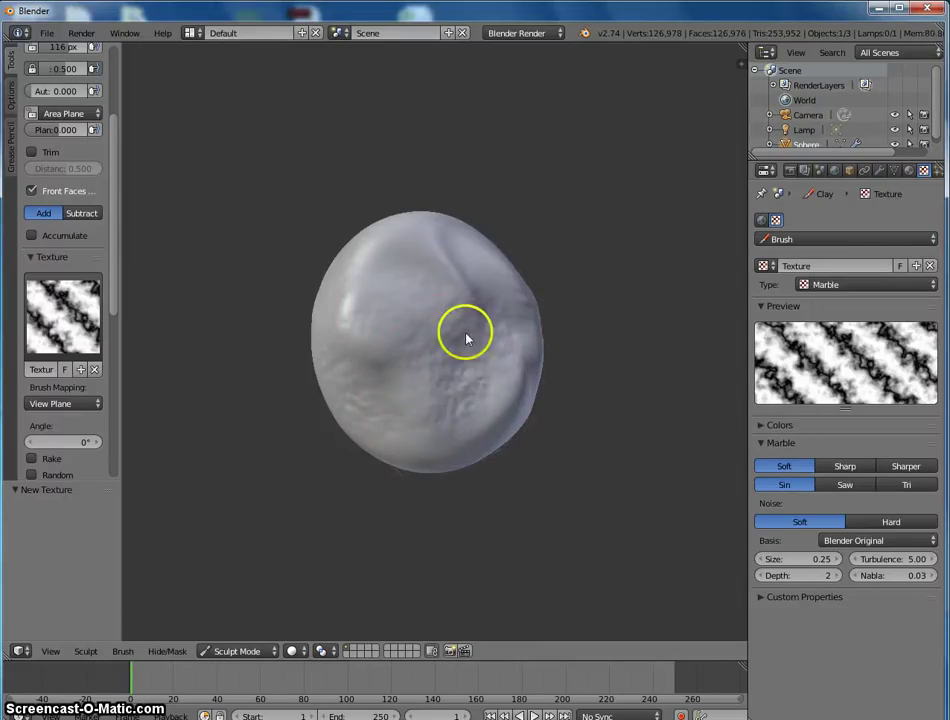
middle_drag(466, 335, 389, 408)
mouse_move(481, 390)
middle_down()
mouse_move(439, 331)
mouse_move(398, 302)
middle_up()
middle_drag(384, 388, 500, 375)
click(862, 286)
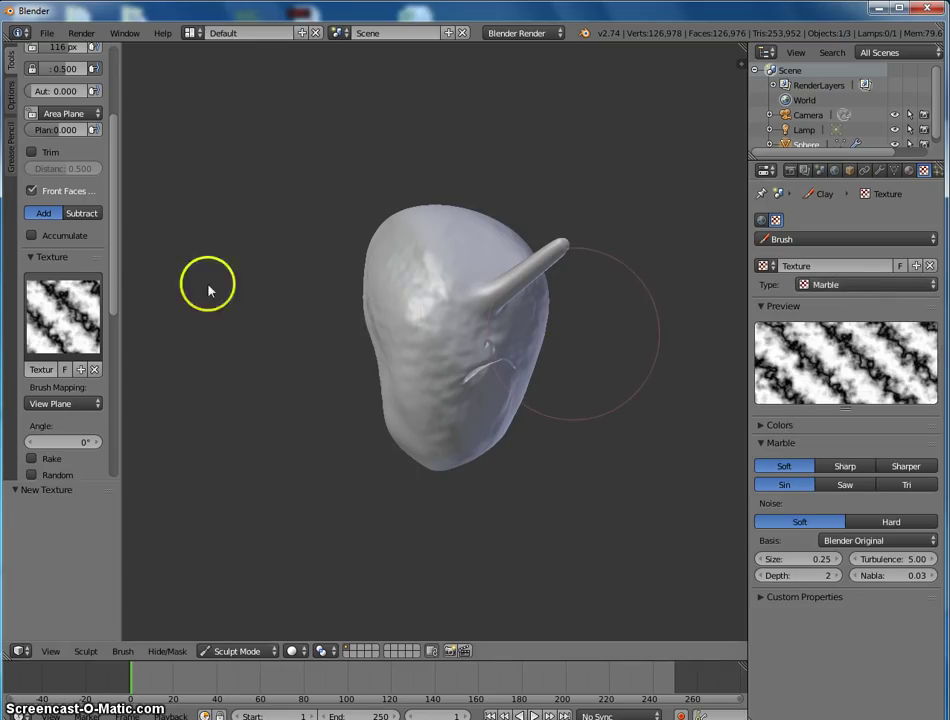
scroll(58, 287, up, 4)
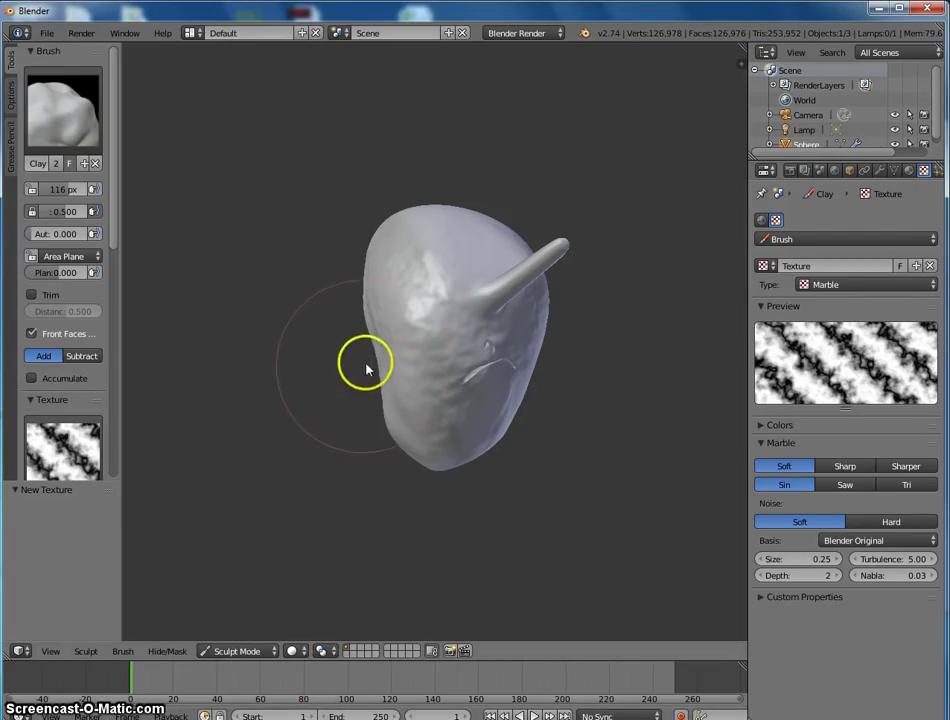
Turn off the Only Render display option and view the sculpted sphere through the camera
mouse_move(366, 370)
middle_down()
mouse_move(460, 337)
mouse_move(441, 360)
mouse_move(346, 367)
mouse_move(301, 607)
middle_up()
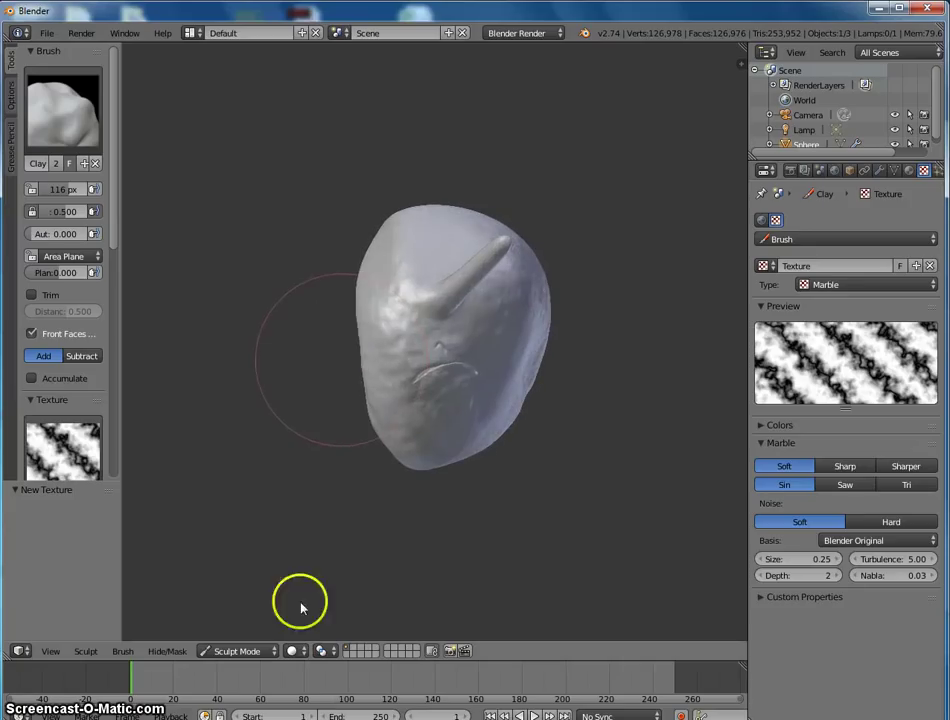
key(n)
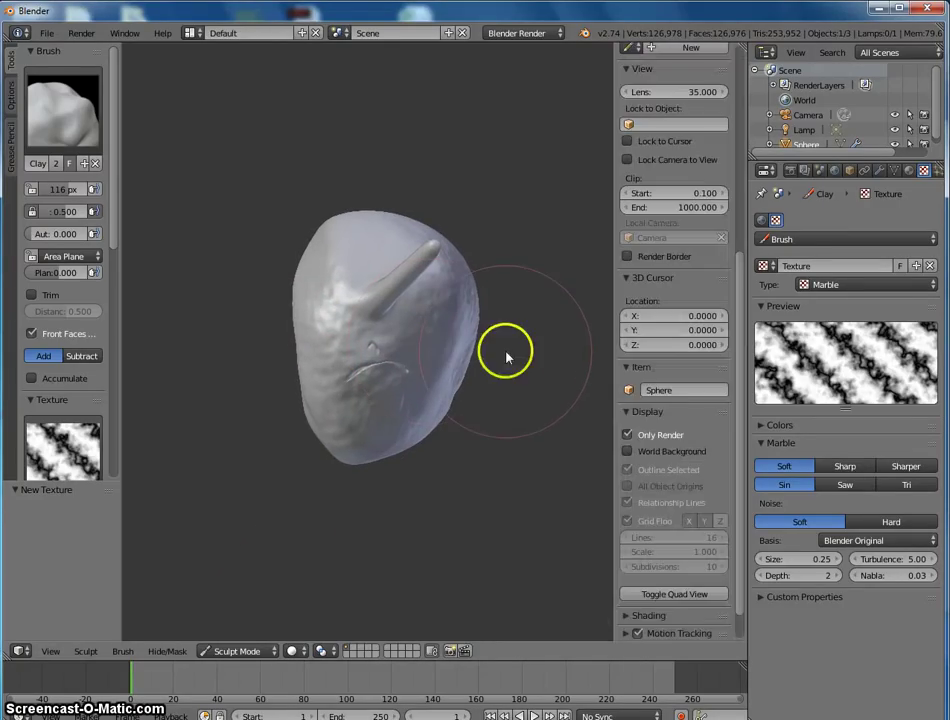
scroll(666, 445, down, 1)
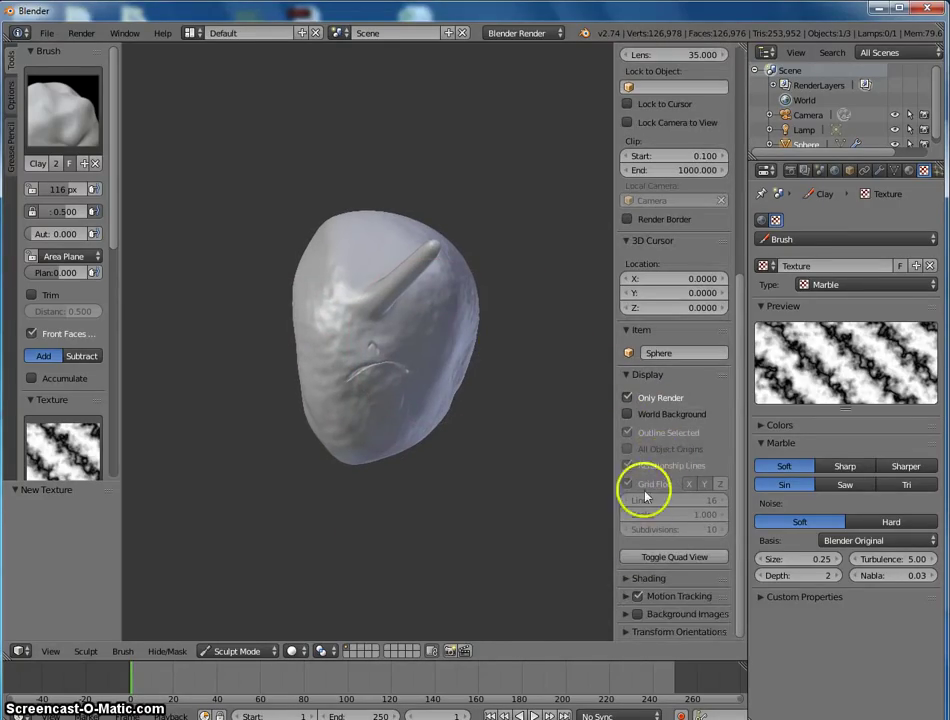
click(628, 399)
mouse_move(577, 394)
middle_down()
mouse_move(498, 396)
mouse_move(556, 402)
middle_up()
key(KP_0)
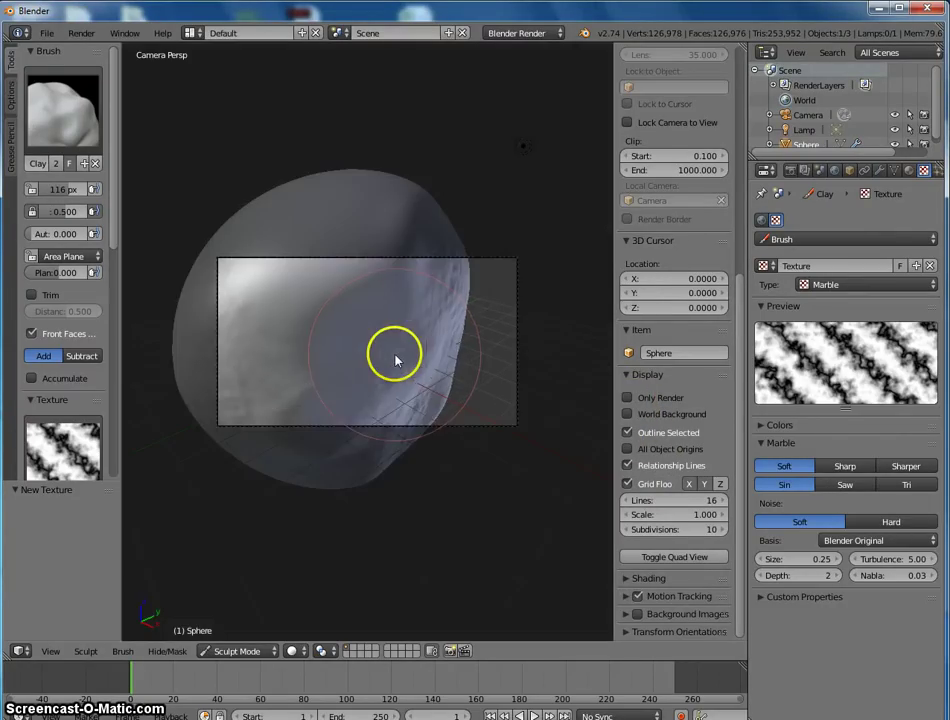
In Object Mode, move the camera away from the sphere by about -4.6 along Y and 4.32 along X
scroll(394, 354, down, 4)
middle_drag(394, 356, 314, 360)
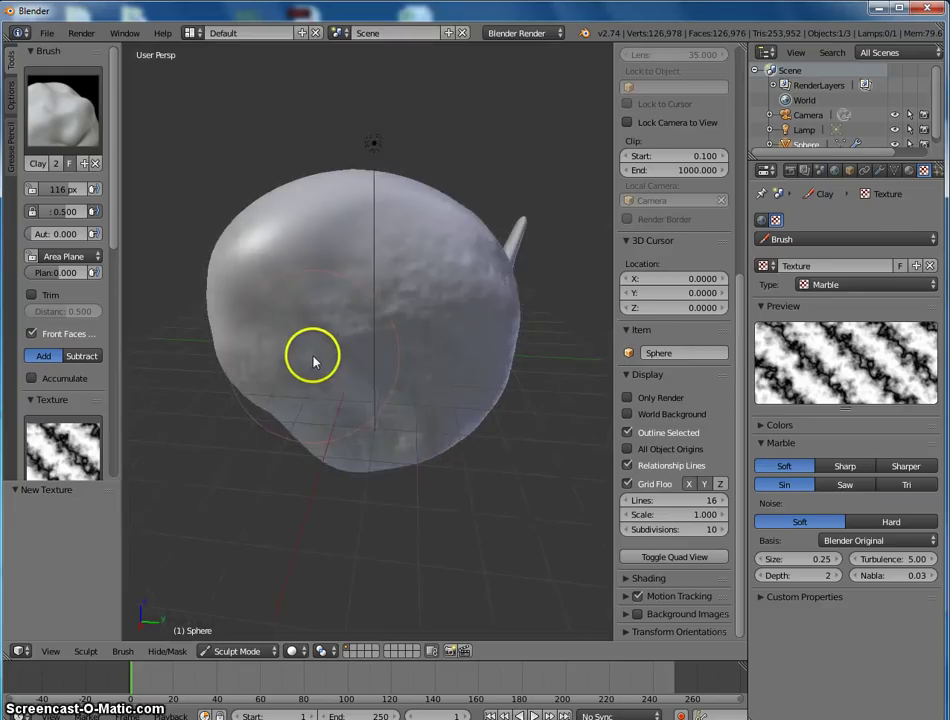
scroll(314, 362, down, 4)
right_click(254, 328)
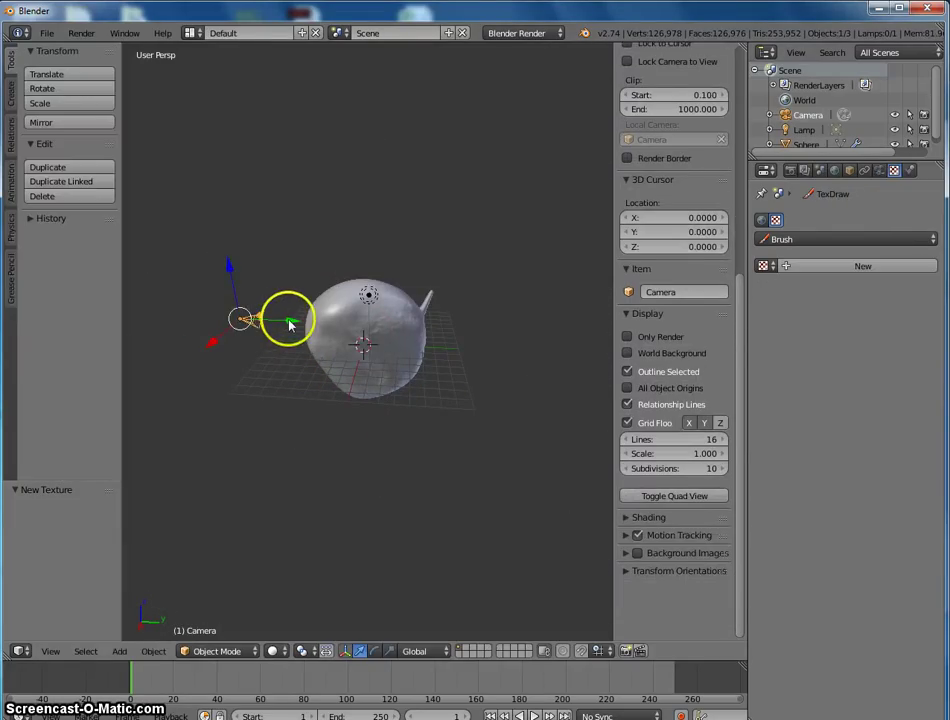
drag(289, 324, 223, 324)
middle_drag(223, 324, 282, 343)
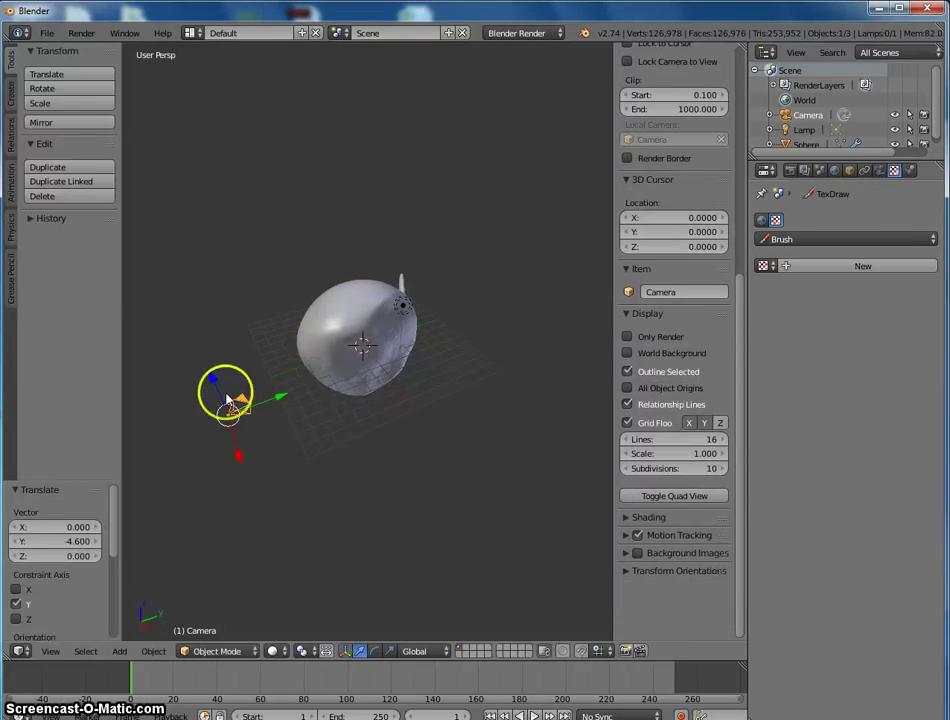
drag(237, 467, 312, 500)
Look through the camera and move it by about X -0.97, Y 0.49, Z 2.10 to bring the sphere into frame
key(KP_0)
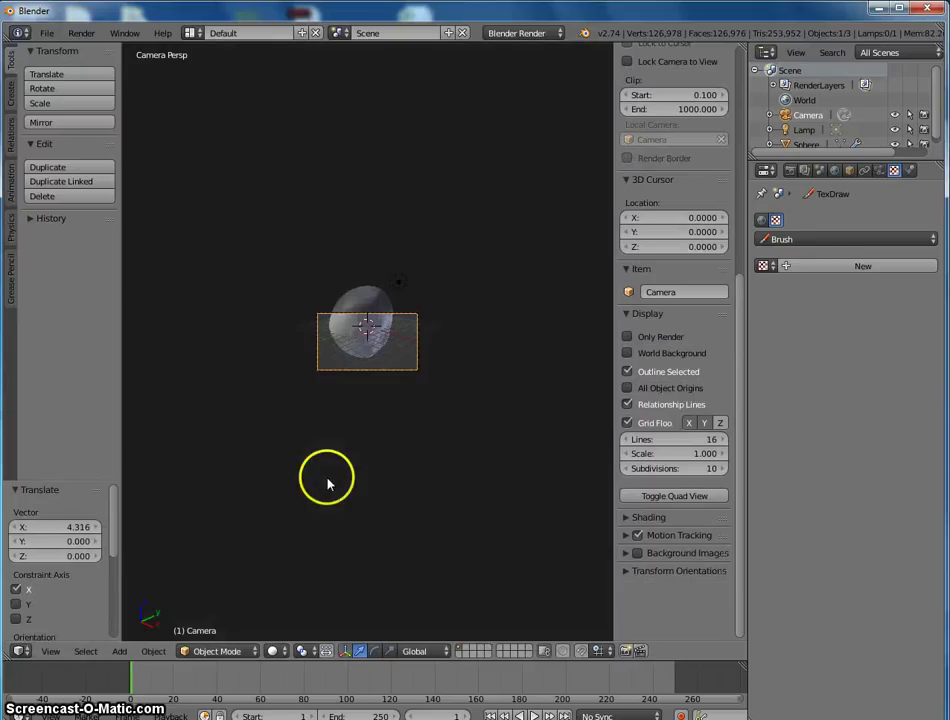
key(g)
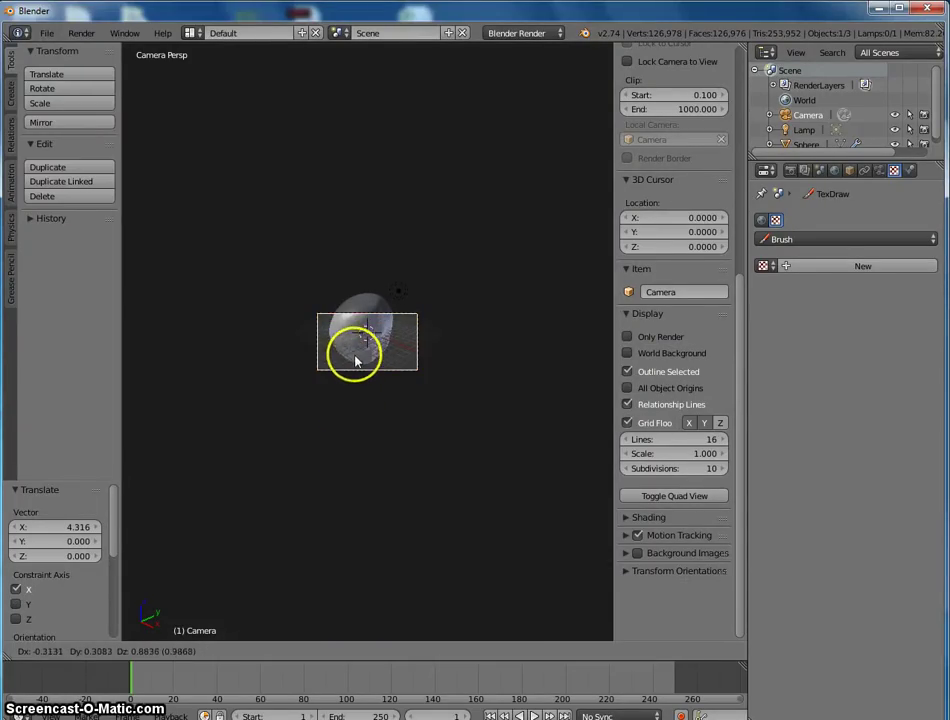
click(352, 344)
scroll(352, 344, up, 8)
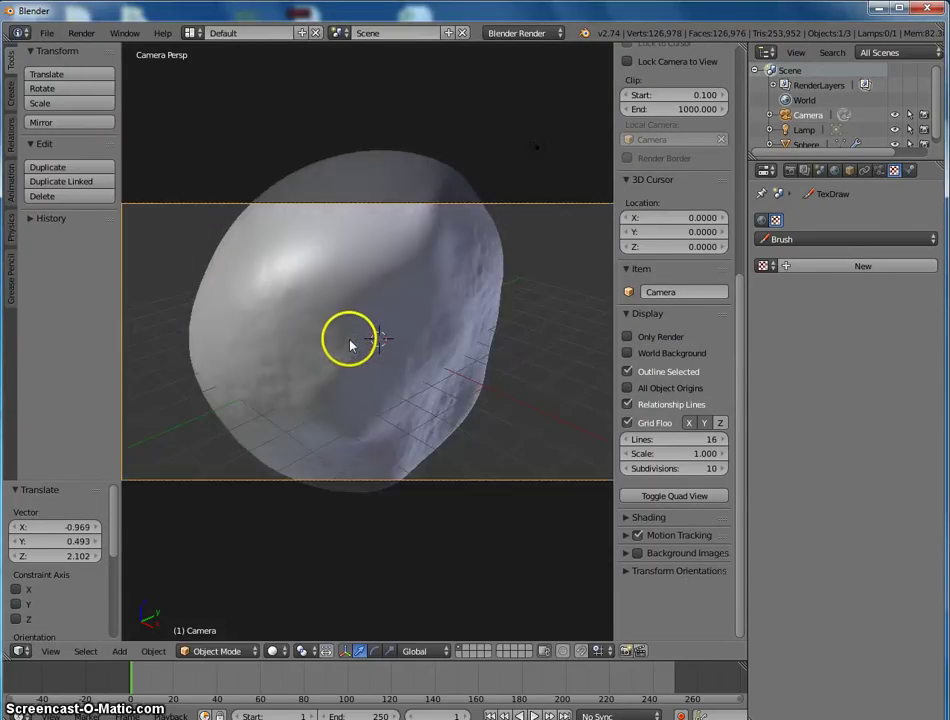
scroll(352, 344, down, 4)
Refine the framing in camera view by shifting the camera about X -0.32, Y -0.03, Z 0.43
key(KP_0)
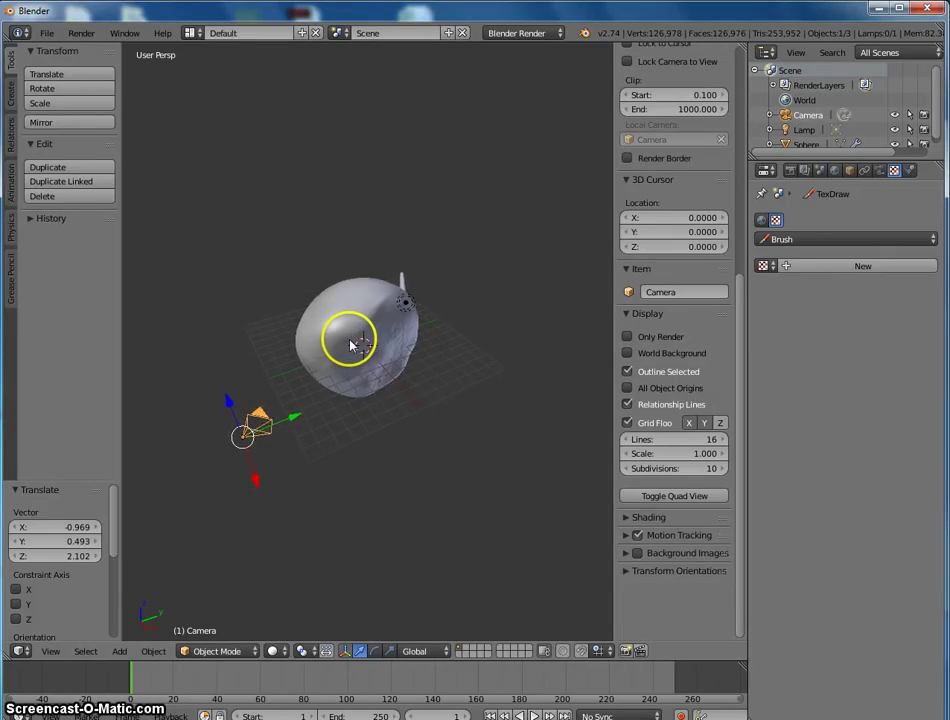
key(KP_0)
key(g)
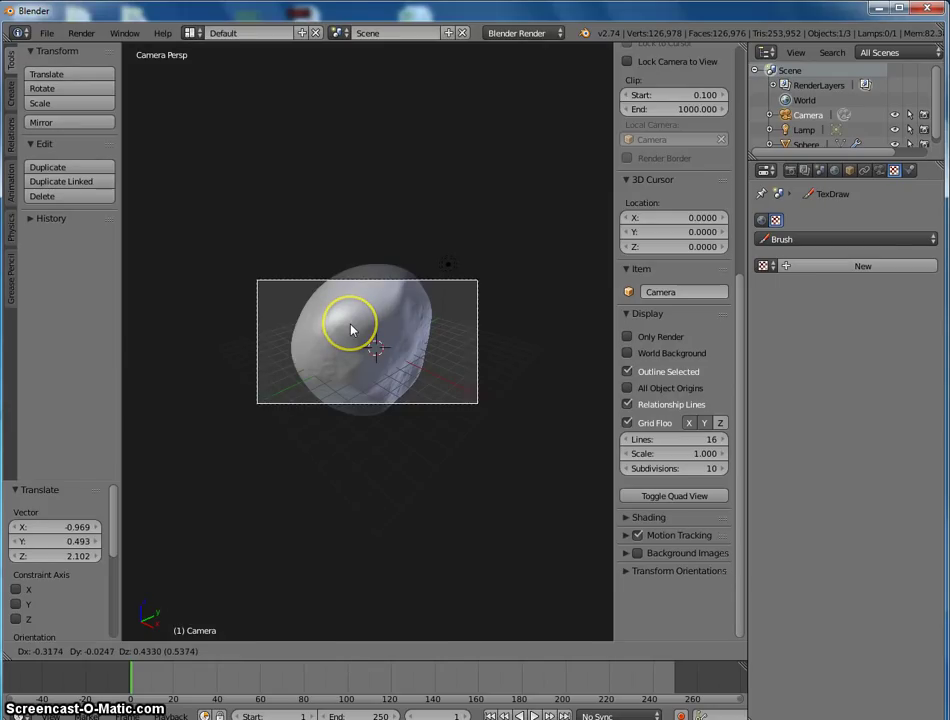
click(350, 330)
Render the sculpted sphere from the camera and return to the 3D view
mouse_move(409, 333)
middle_down()
mouse_move(488, 343)
mouse_move(316, 372)
mouse_move(409, 337)
mouse_move(454, 388)
middle_up()
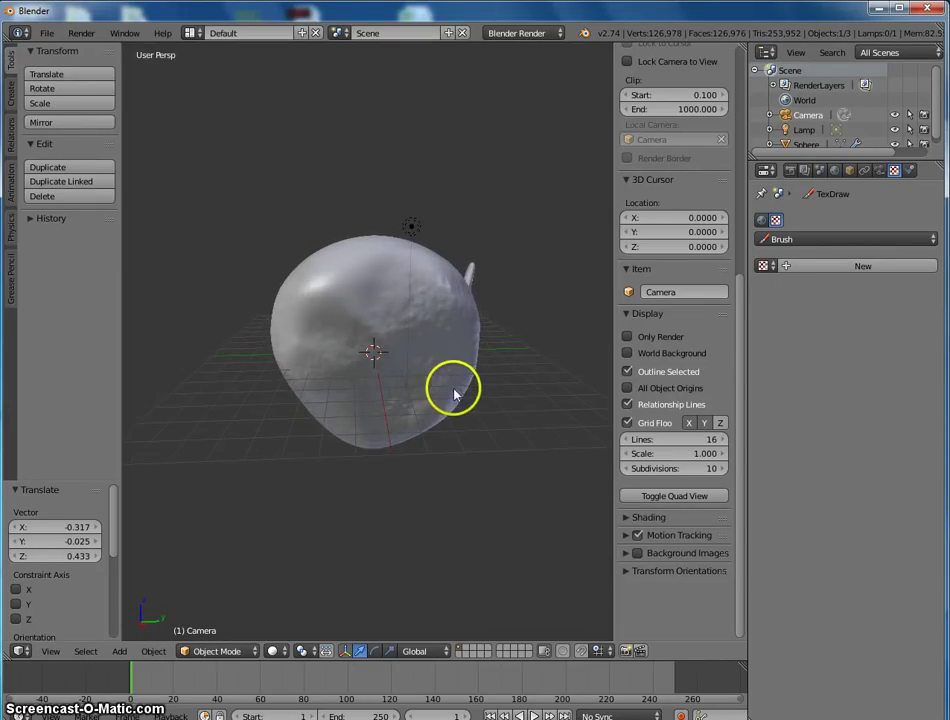
key(F12)
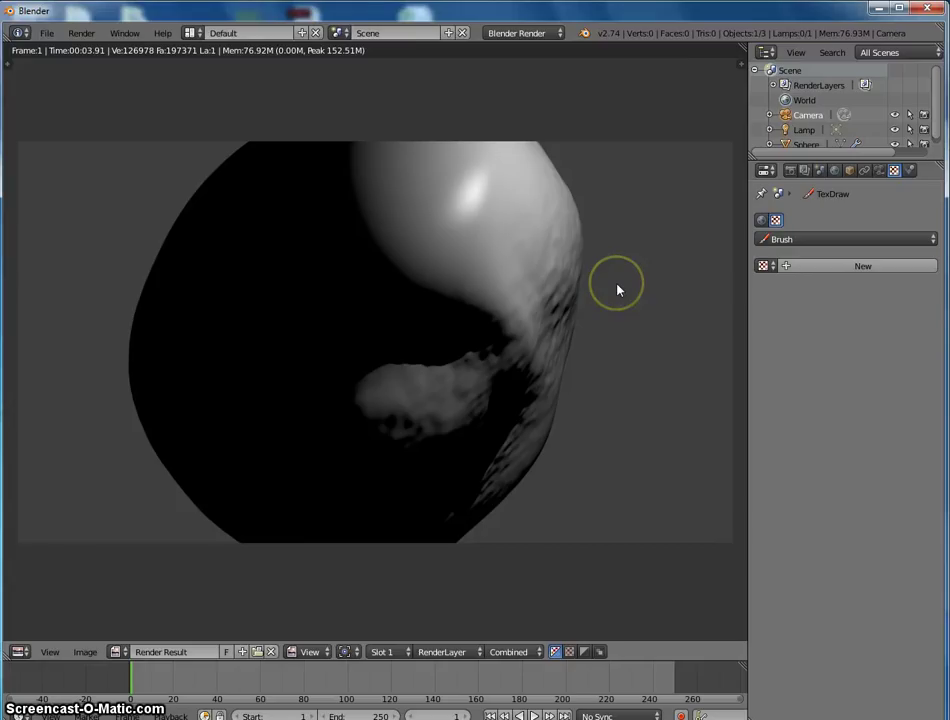
key(Escape)
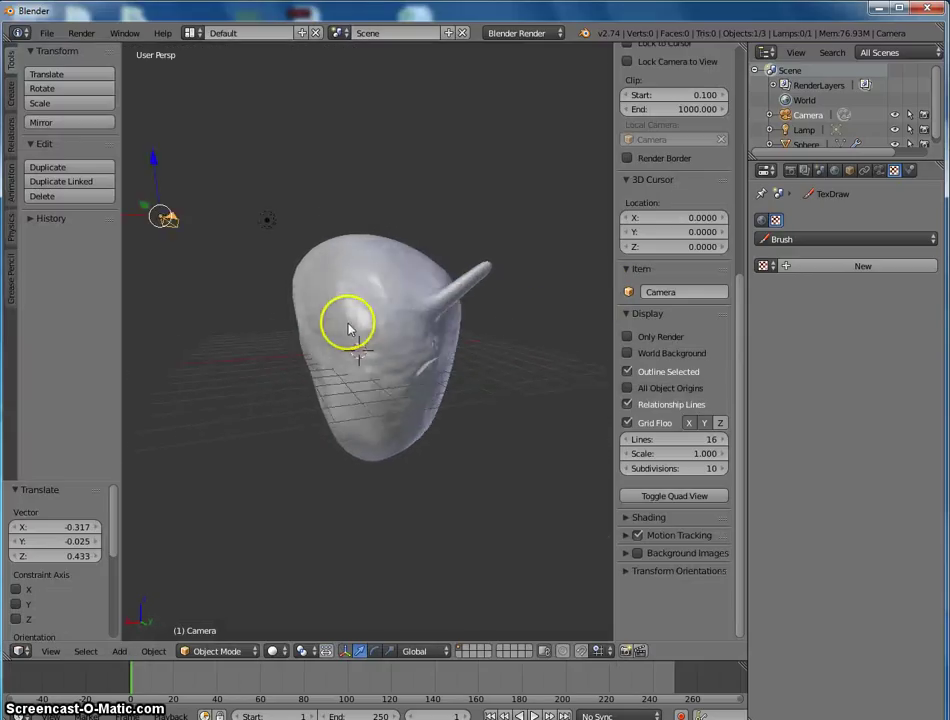